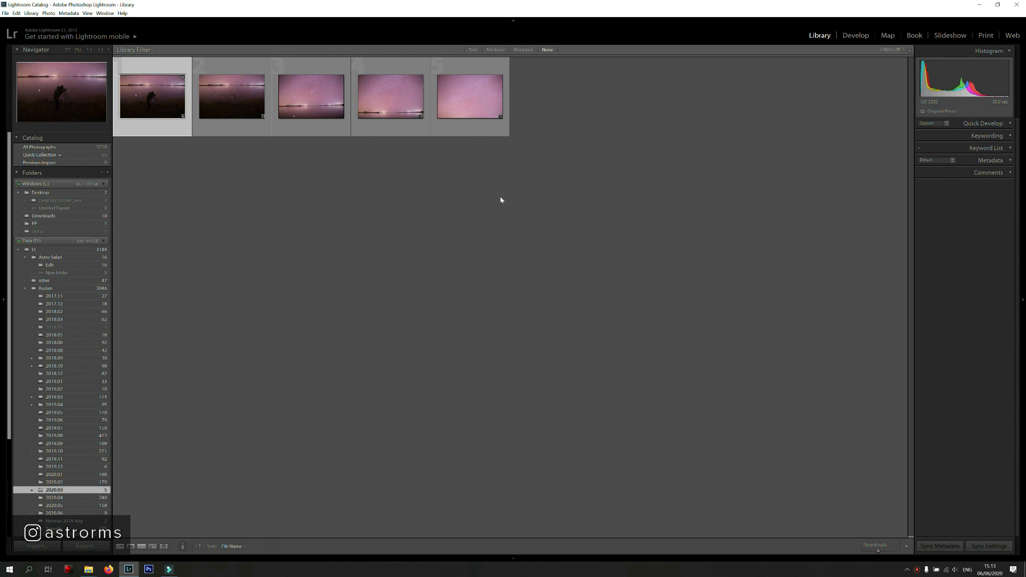
- Open the selected lakeside photo of the person with the tripod in the Develop module
key(d)
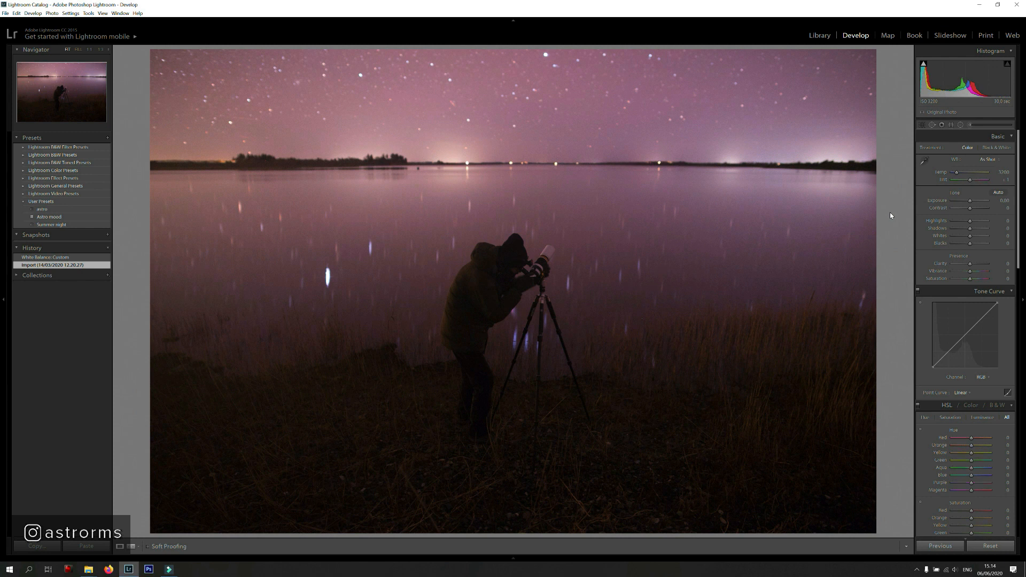
key(w)
click(819, 202)
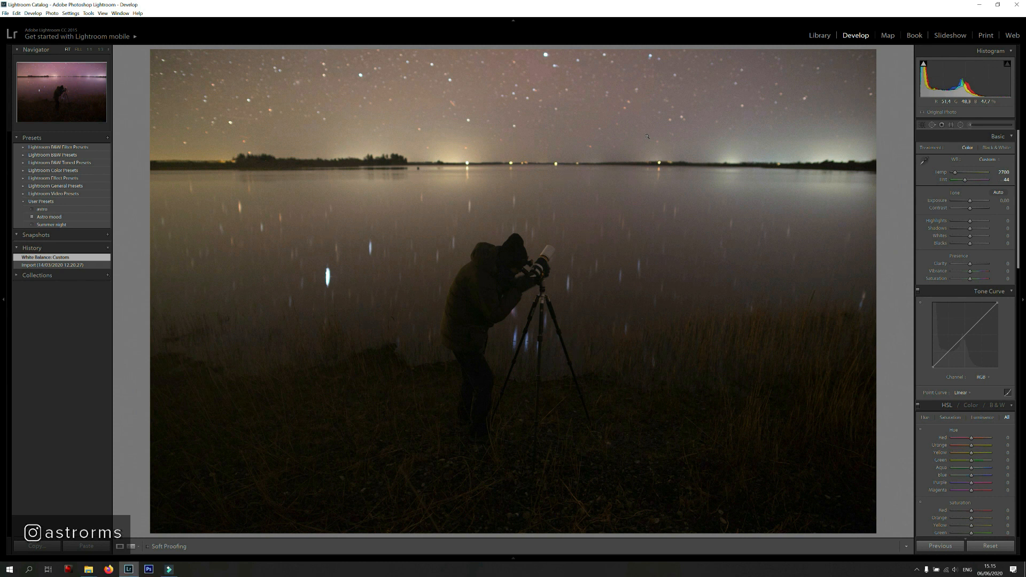
key(ctrl+z)
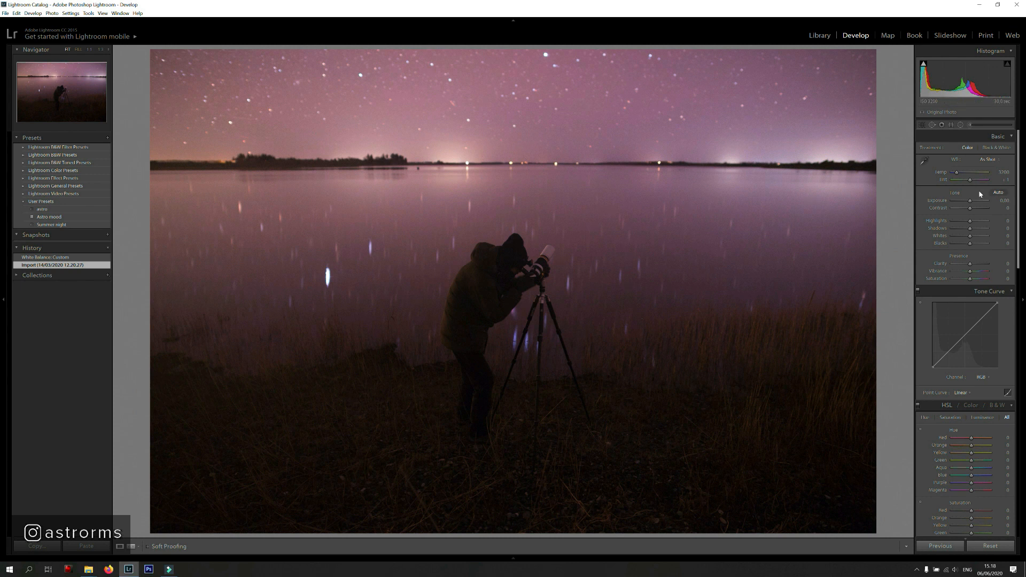
drag(958, 175, 960, 175)
key(ctrl+z)
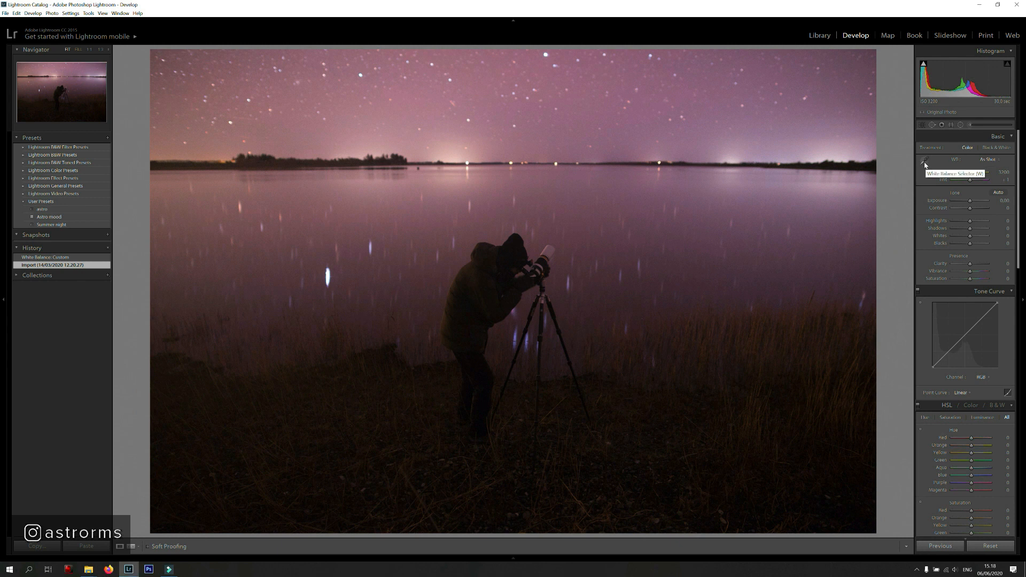
- Neutralize the photo's purple cast by sampling the starry sky above the distant trees with the White Balance Selector
click(925, 164)
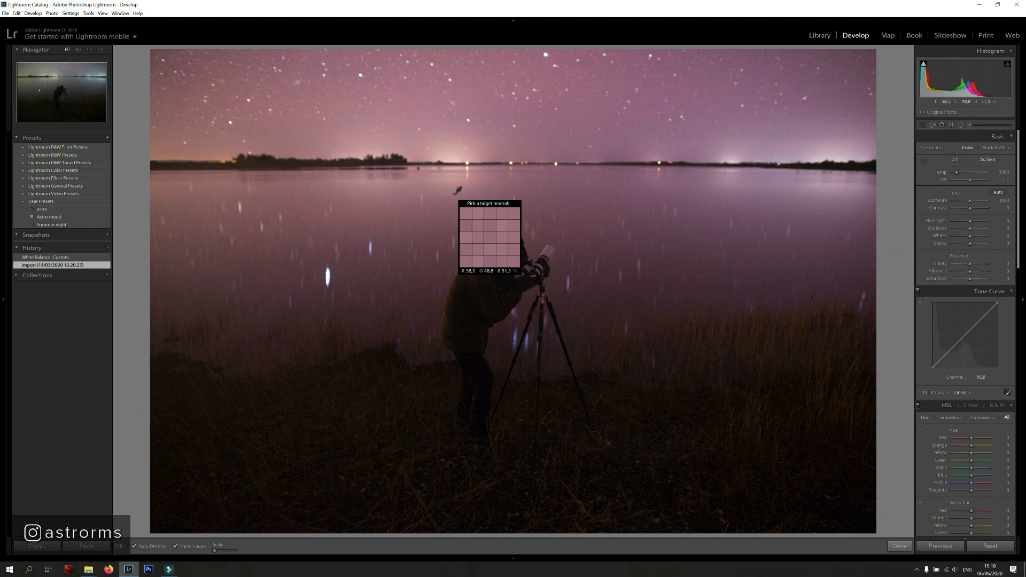
click(283, 130)
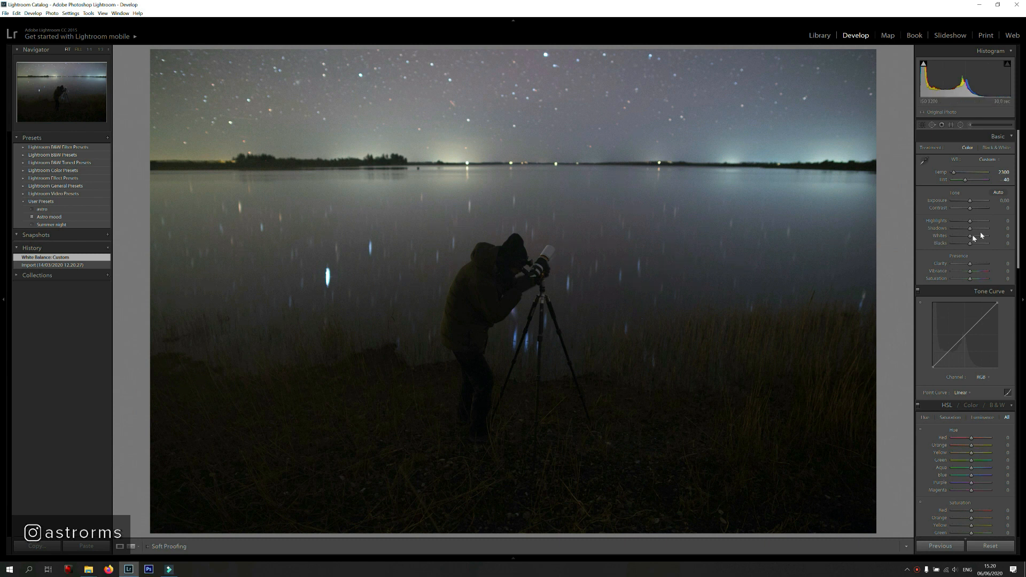
- Raise the photo's Shadows to +72 and Whites to +44
drag(970, 228, 986, 230)
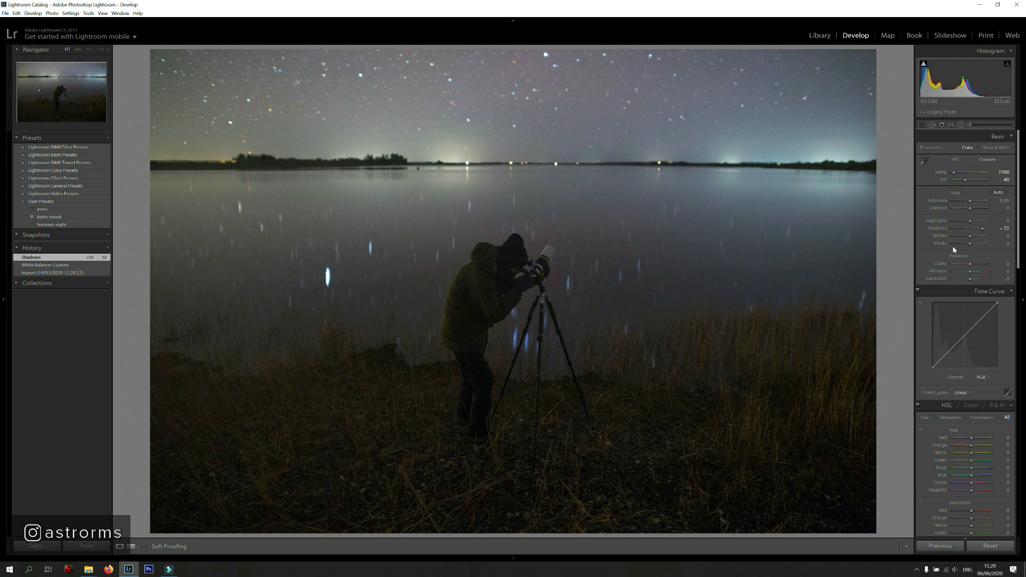
drag(971, 238, 978, 238)
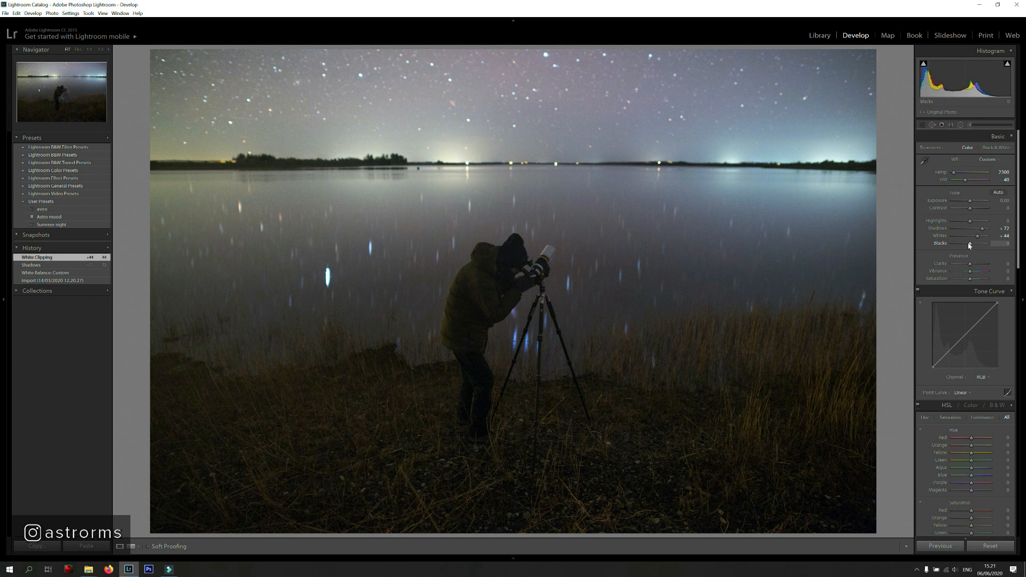
- Try darker and brighter black levels for the photo and settle on Blacks at +21
drag(971, 246, 964, 247)
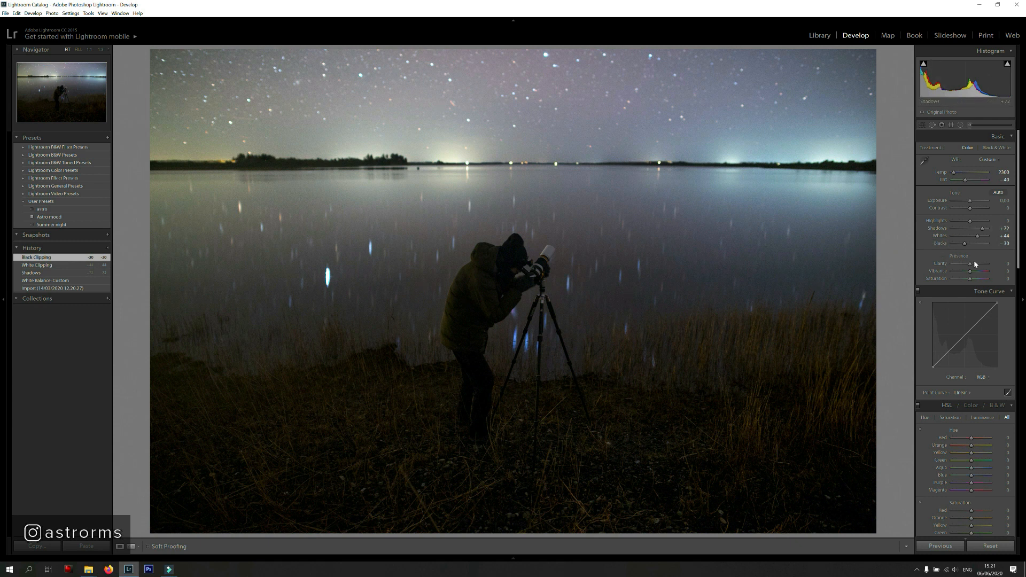
key(ctrl+z)
drag(971, 243, 979, 243)
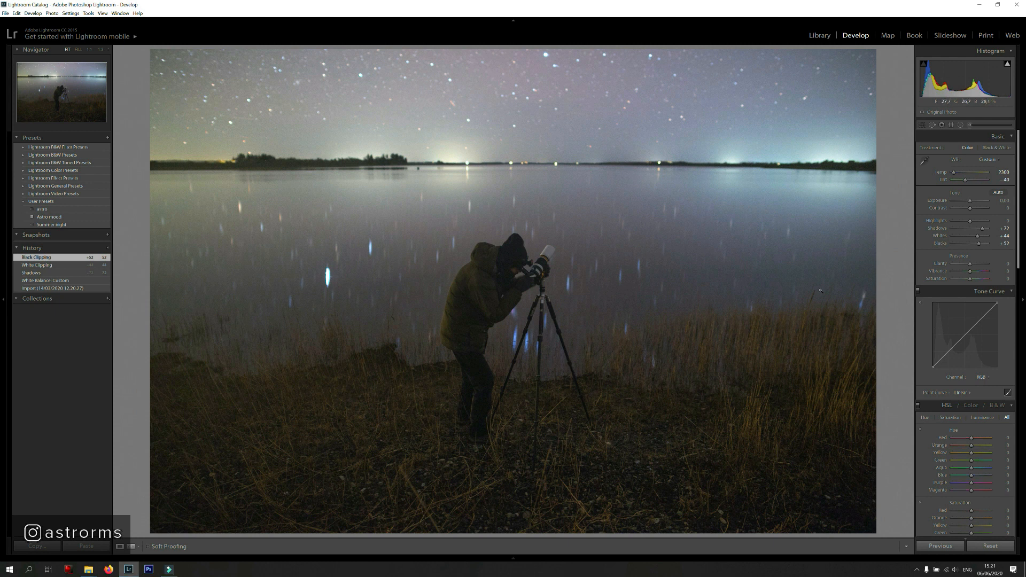
key(ctrl+z)
key(ctrl+y)
drag(980, 247, 972, 243)
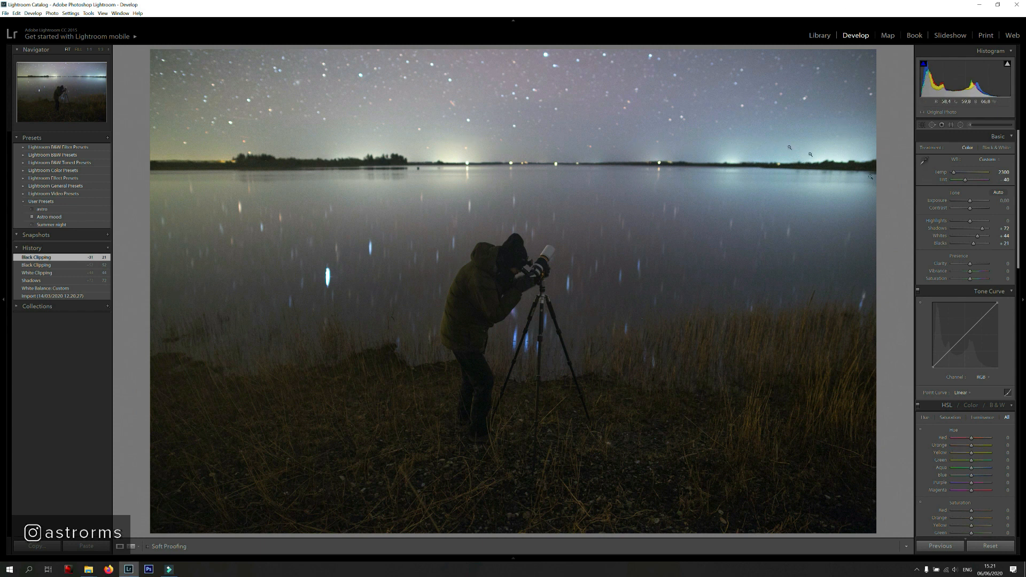
drag(970, 221, 960, 223)
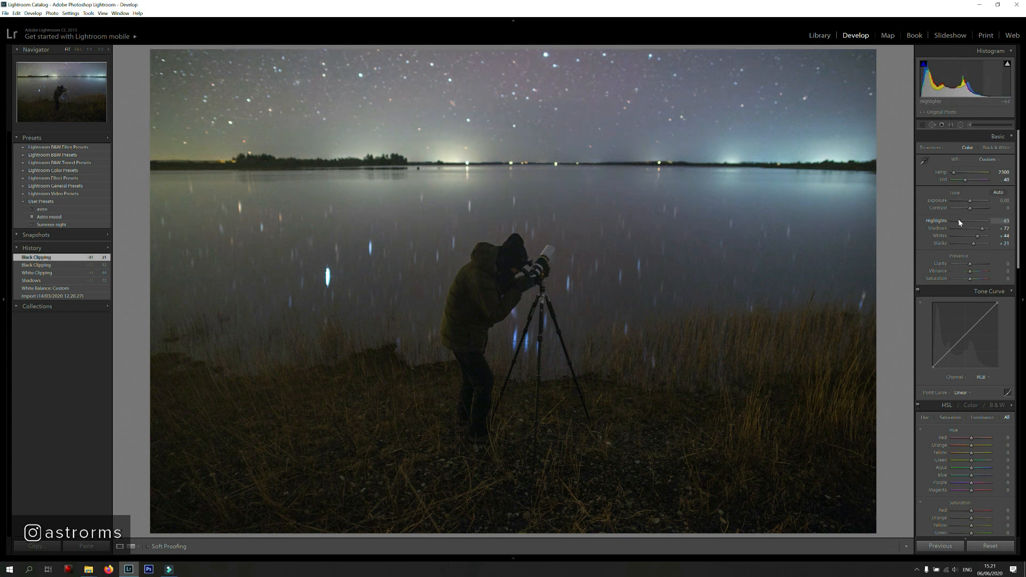
key(ctrl+z)
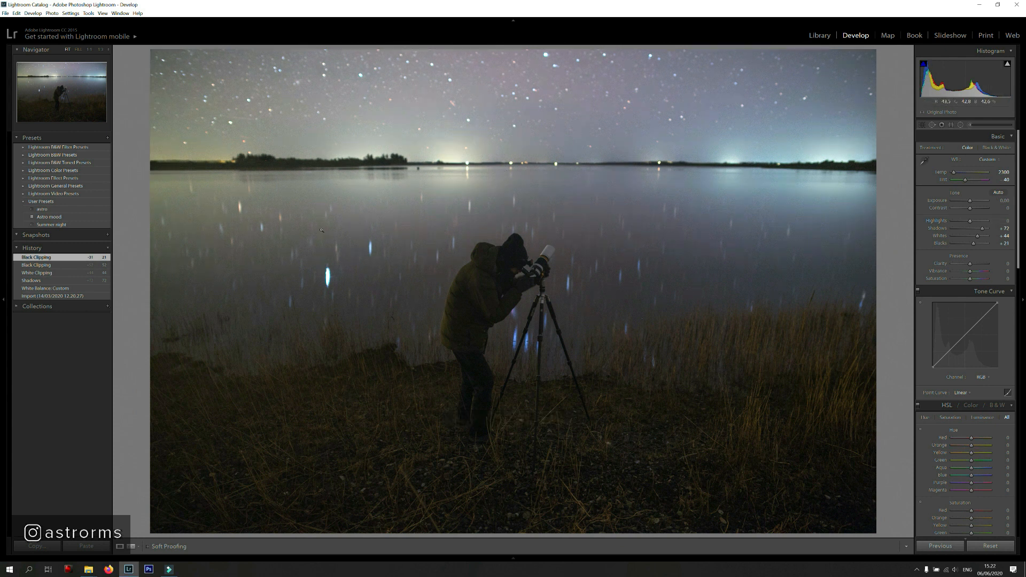
key(ctrl+y)
key(ctrl+z)
drag(970, 221, 961, 224)
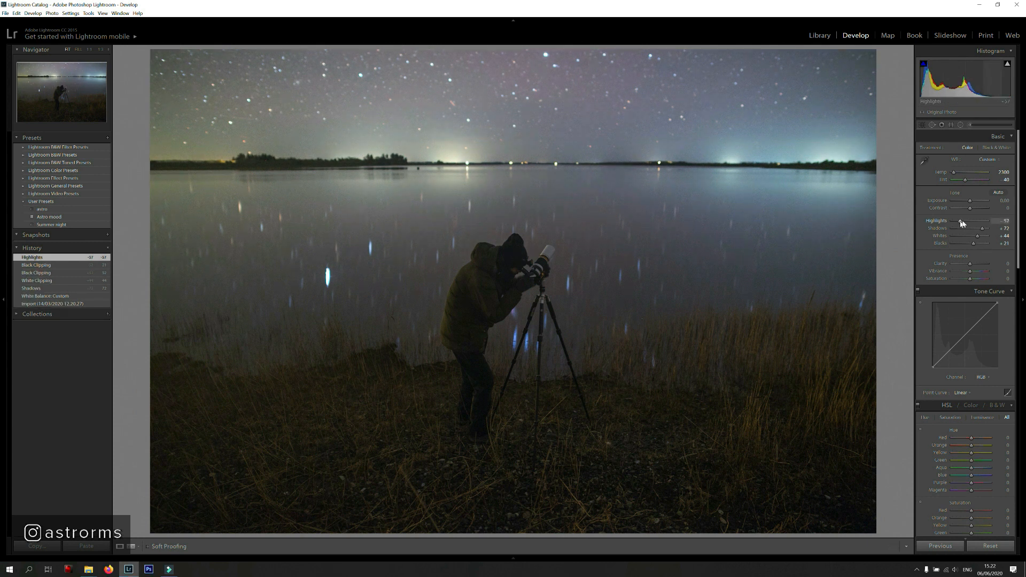
key(ctrl+z)
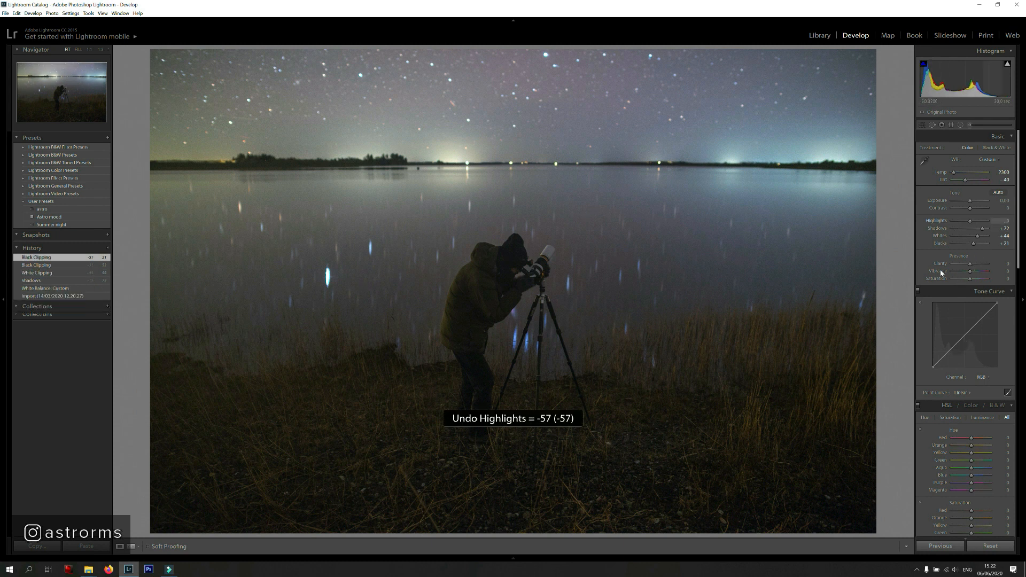
click(1000, 264)
key(Return)
click(977, 264)
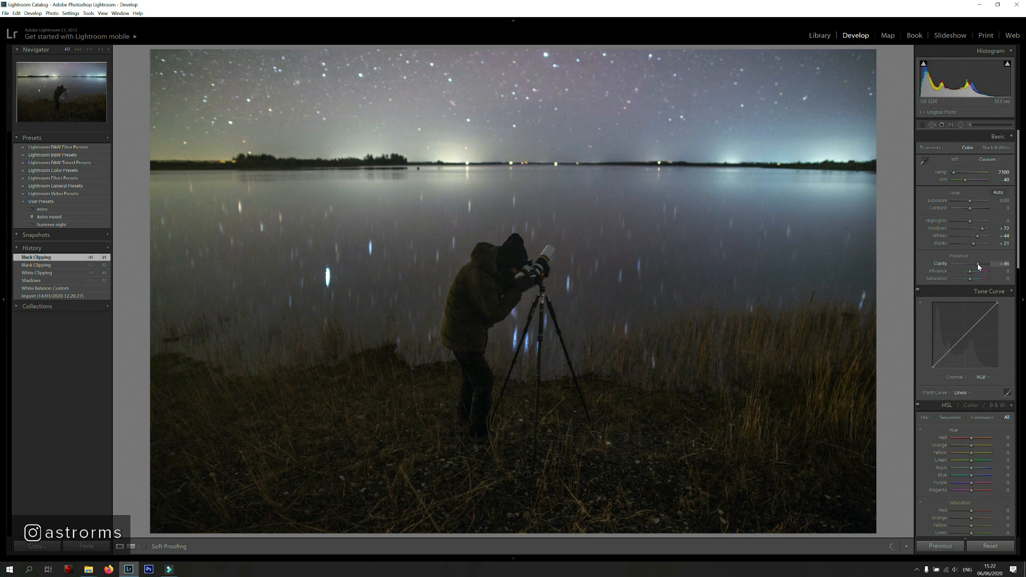
drag(976, 264, 974, 264)
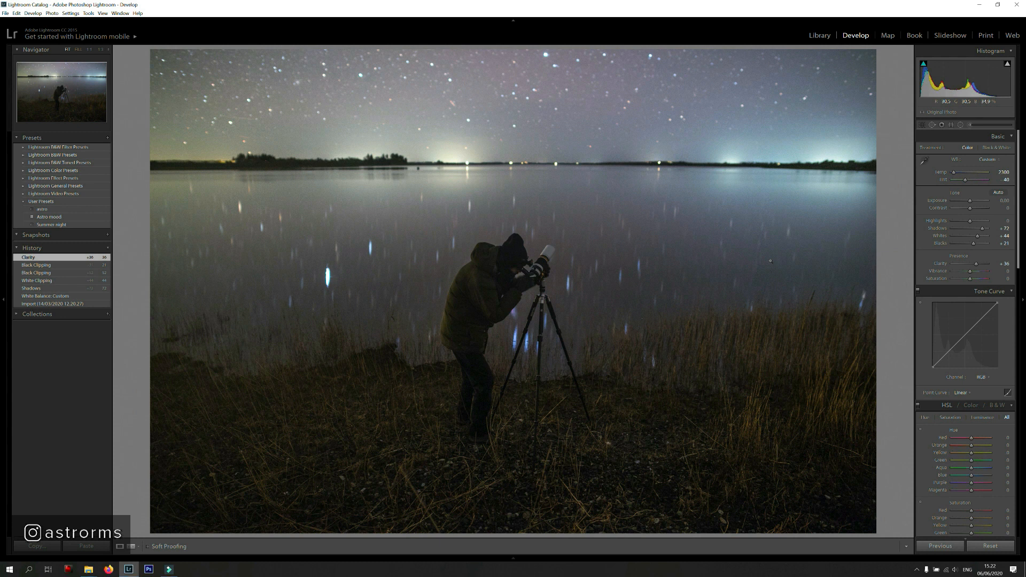
key(ctrl+z)
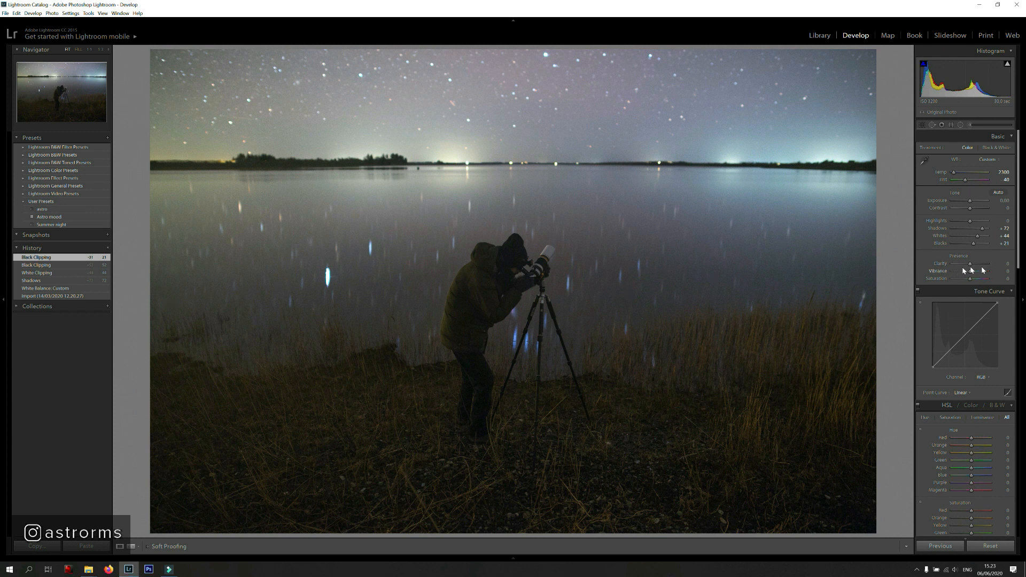
- Set the photo's Clarity to +10
click(1001, 266)
text(10)
key(Return)
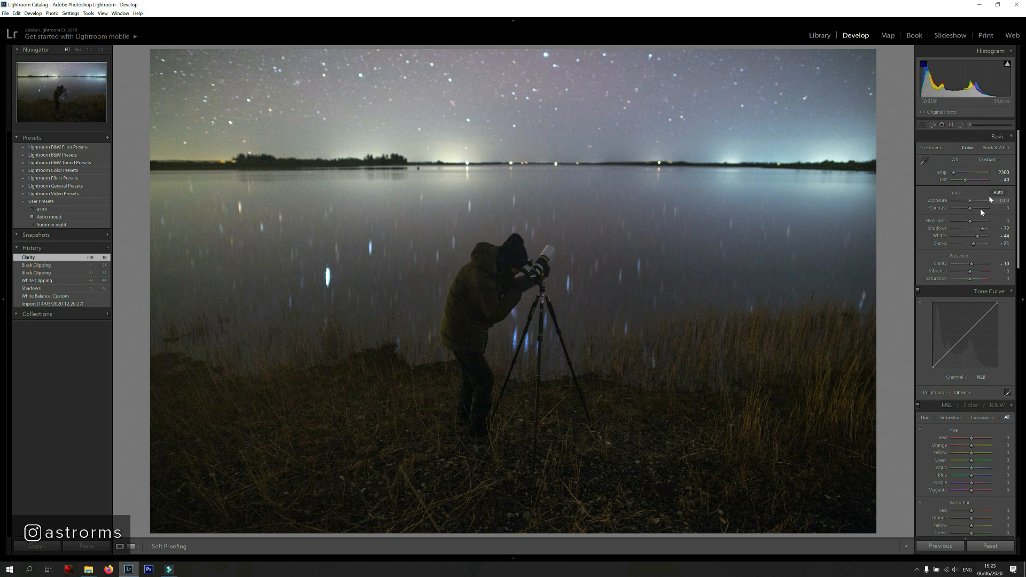
- Shape the RGB tone curve by anchoring a point in the shadows and raising a point in the upper midtones
scroll(927, 272, down, 3)
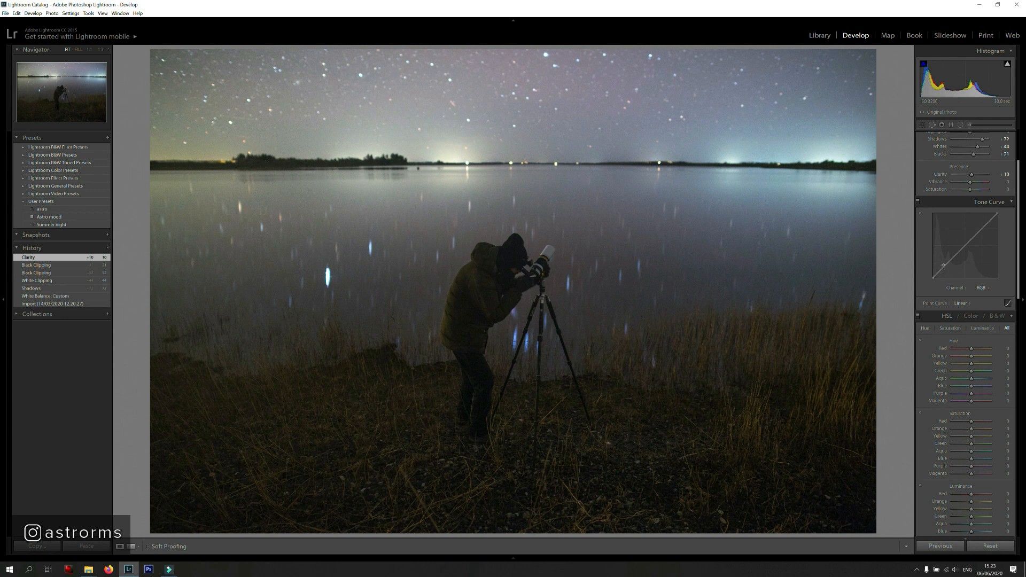
click(943, 265)
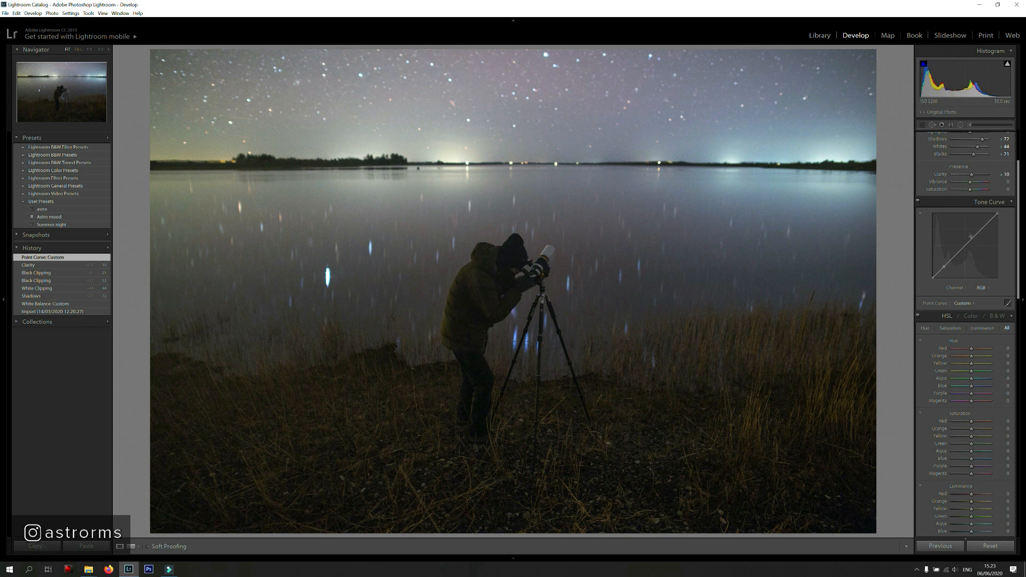
key(ctrl+z)
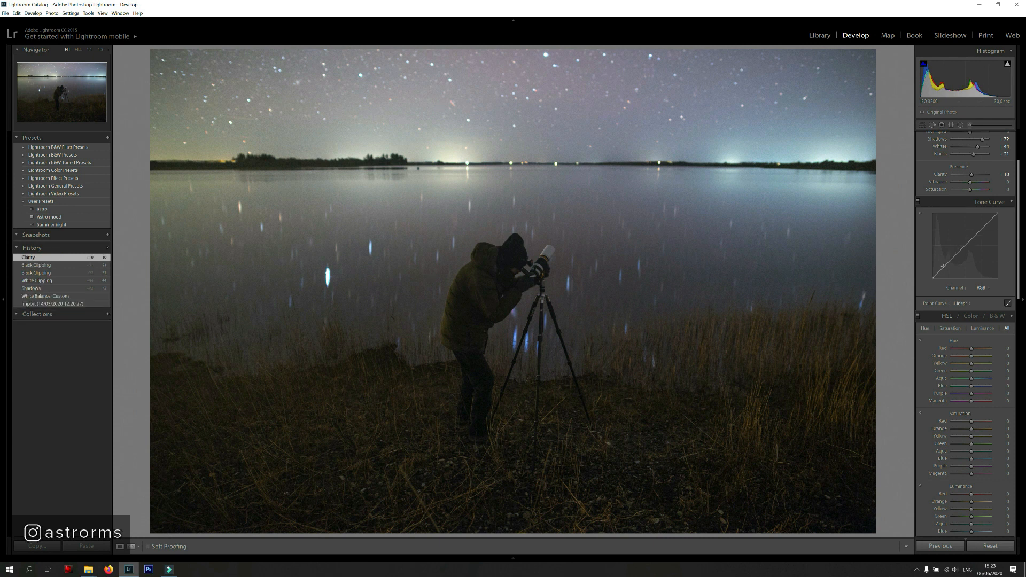
click(947, 263)
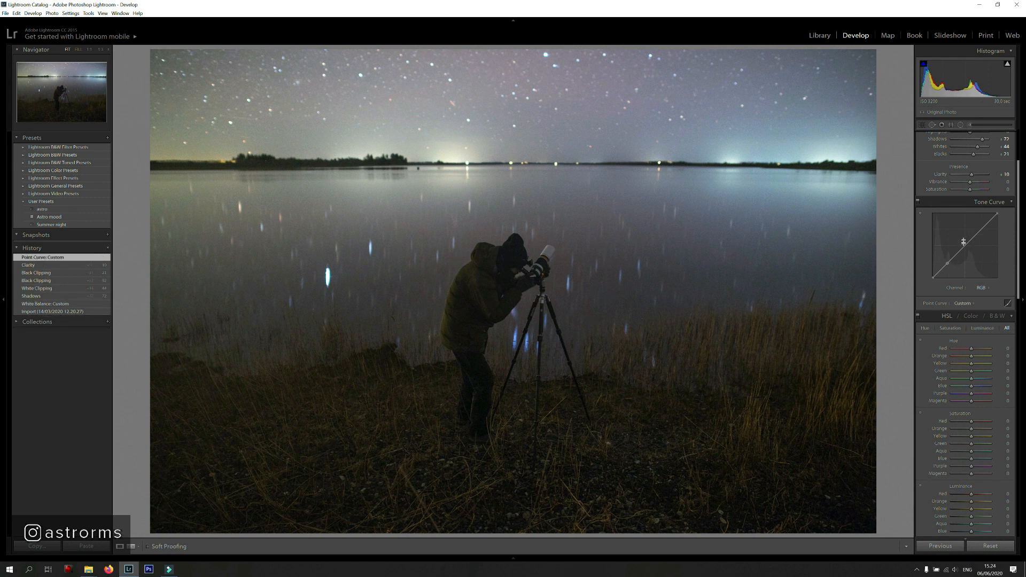
drag(973, 239, 968, 236)
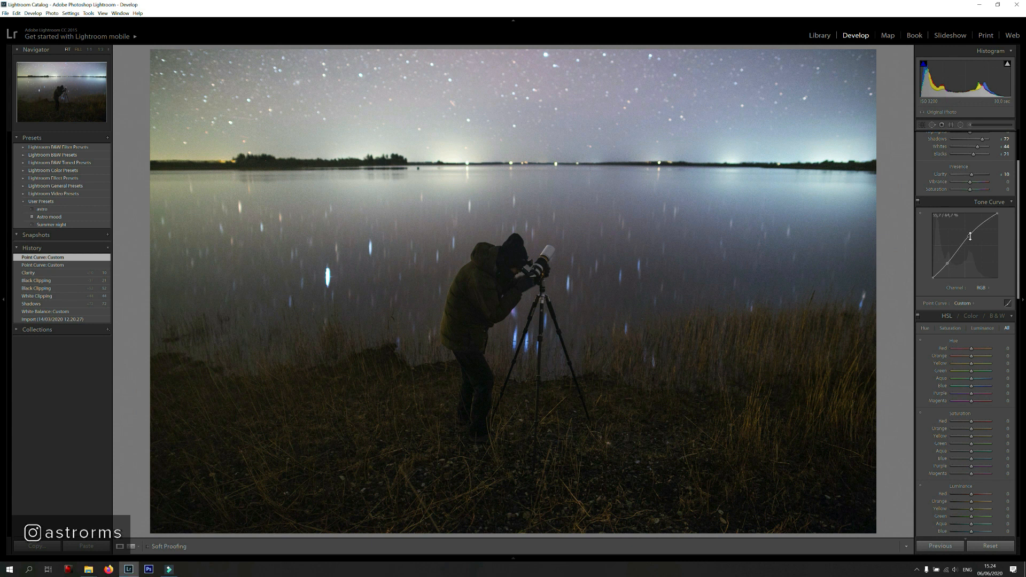
scroll(967, 236, up, 3)
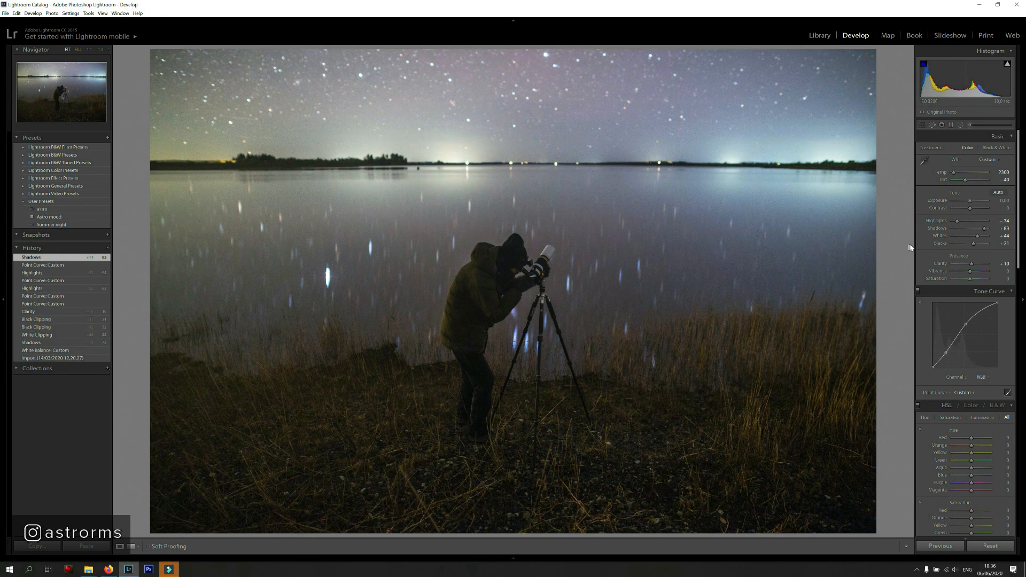
- Shift the Orange and Yellow hues toward red, raise their saturation to +27 and +28, and compare with the earlier Shadows state
scroll(920, 267, down, 3)
scroll(926, 269, down, 6)
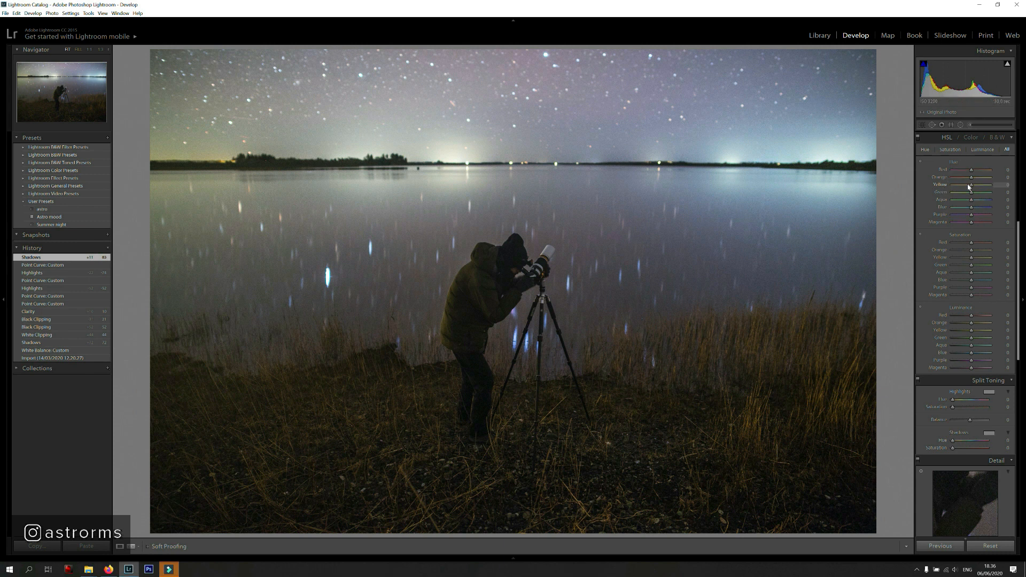
drag(972, 179, 964, 186)
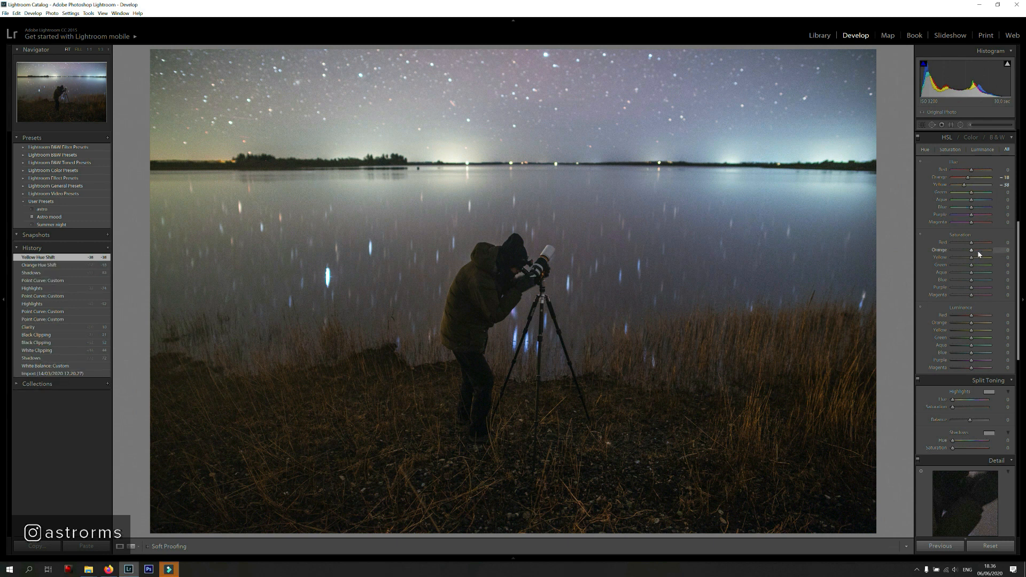
drag(979, 252, 977, 258)
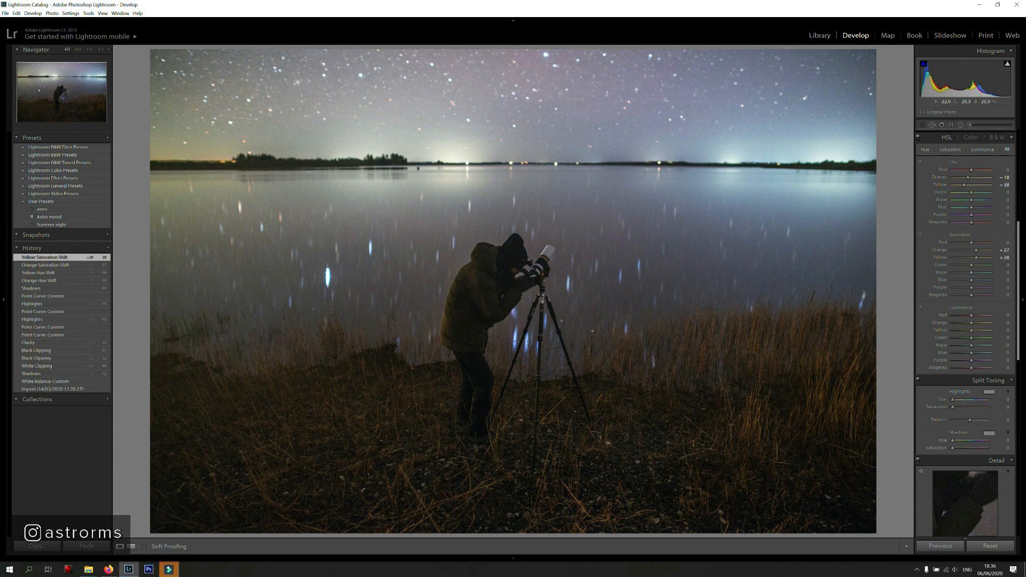
click(47, 290)
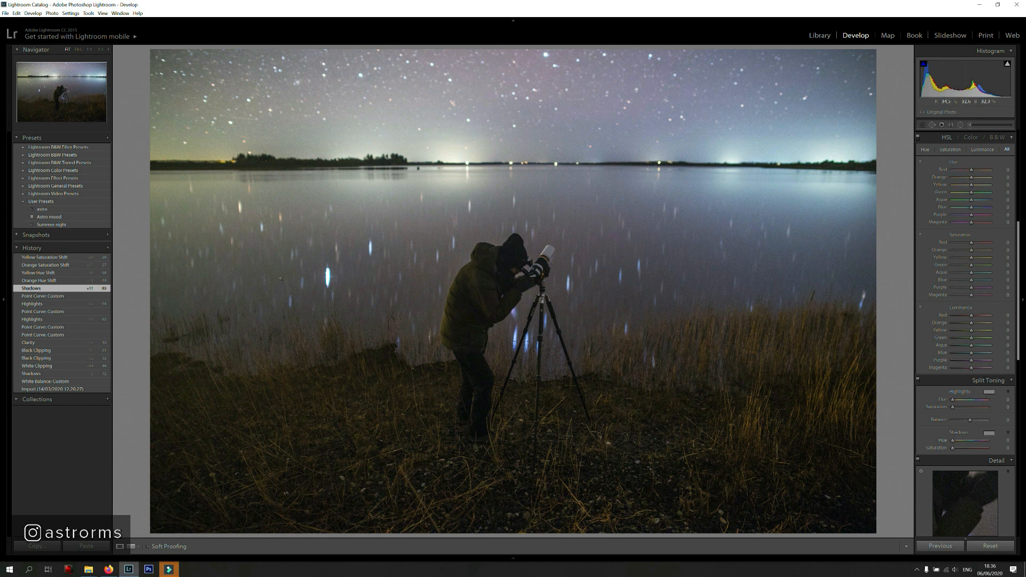
click(61, 258)
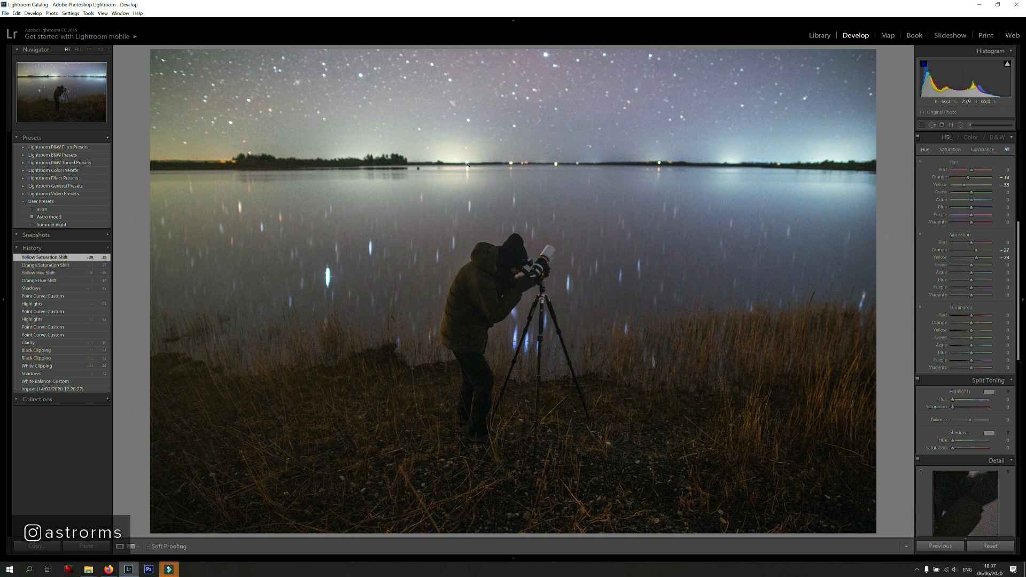
click(962, 258)
click(960, 250)
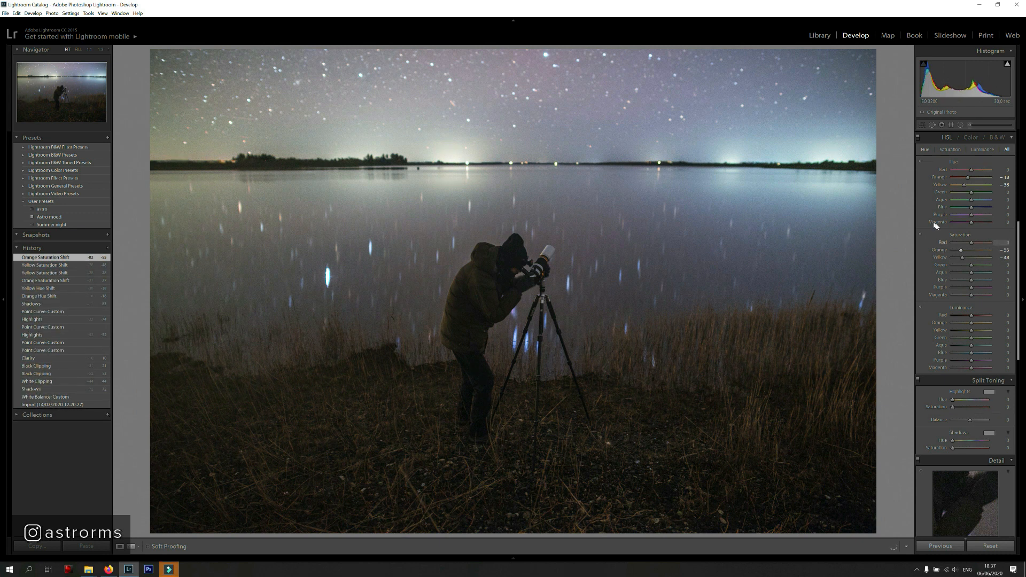
click(69, 273)
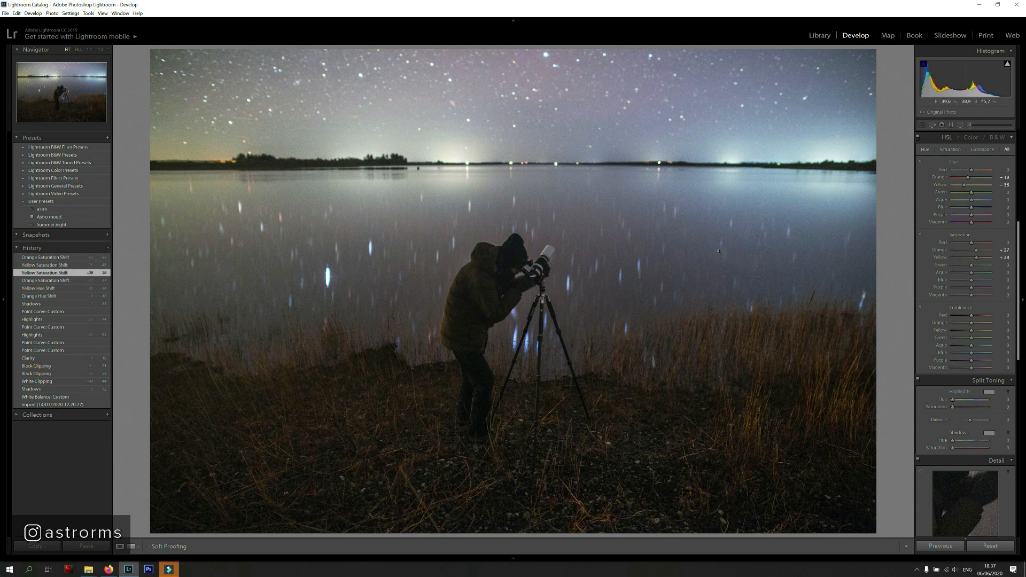
- Zoom into the foreground grass and set sharpening to Amount 100, Radius 0.5 and Detail 50
scroll(928, 287, down, 3)
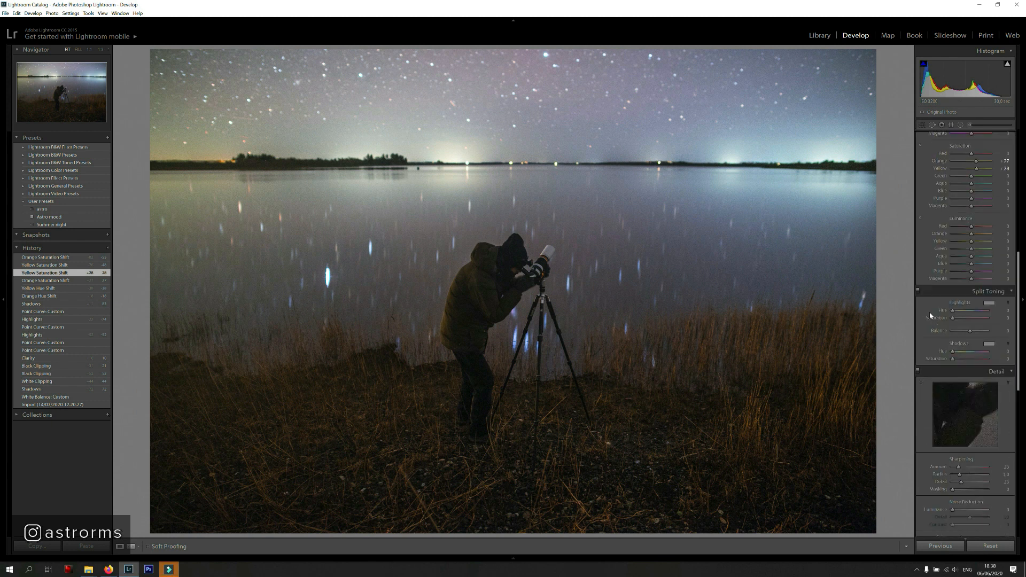
scroll(956, 342, down, 5)
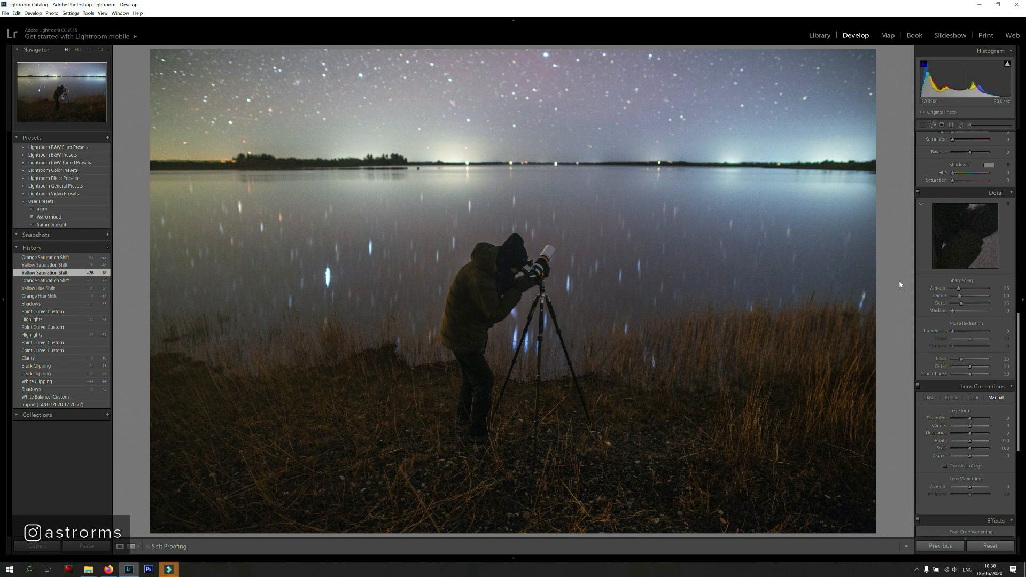
drag(779, 396, 663, 300)
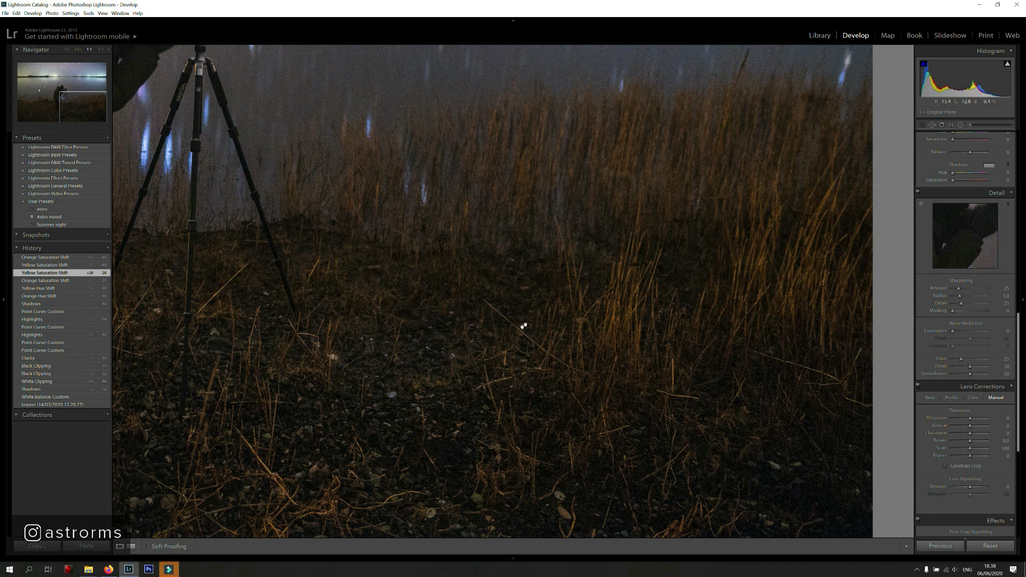
drag(724, 383, 694, 339)
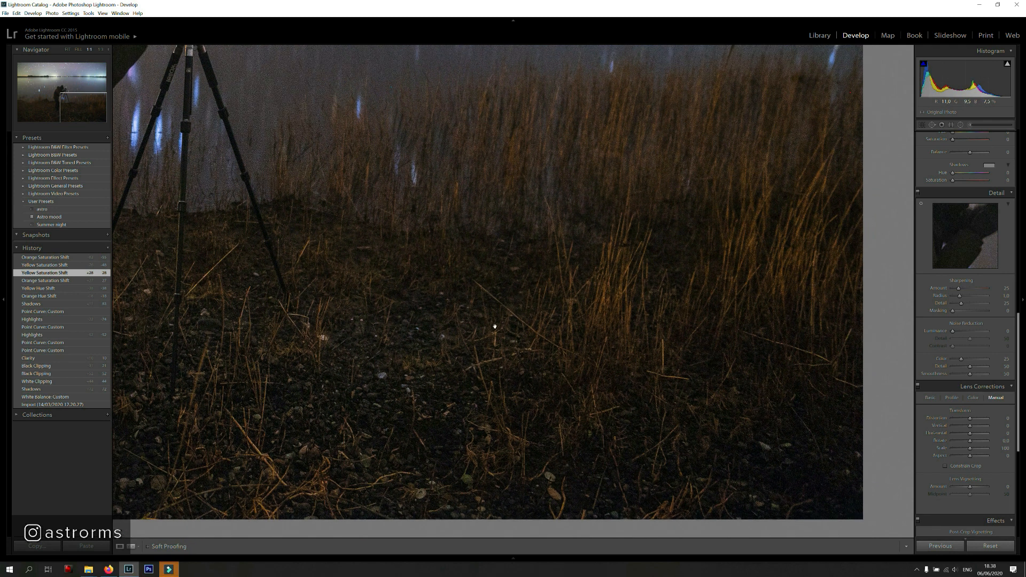
drag(495, 327, 568, 366)
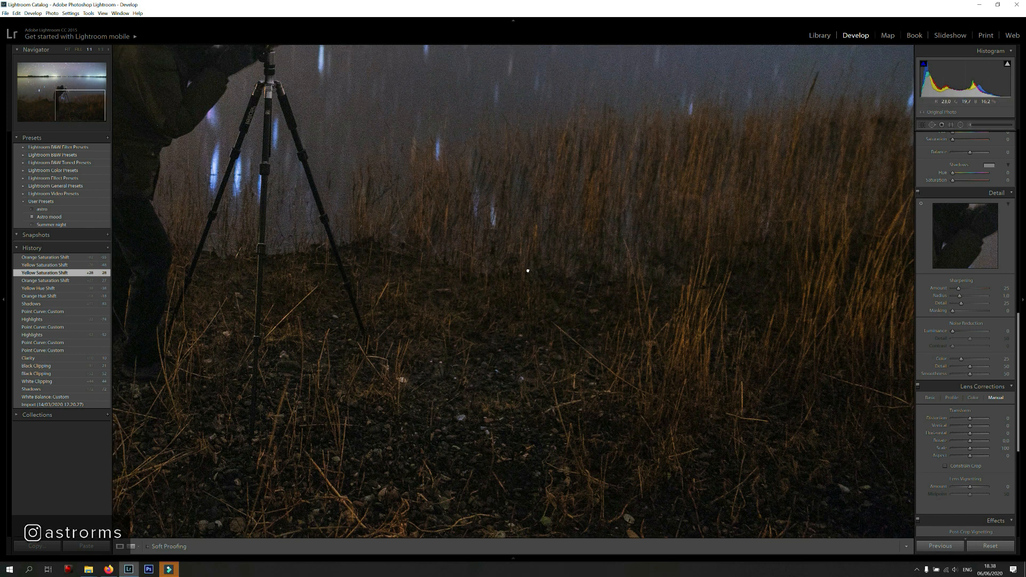
drag(526, 258, 527, 270)
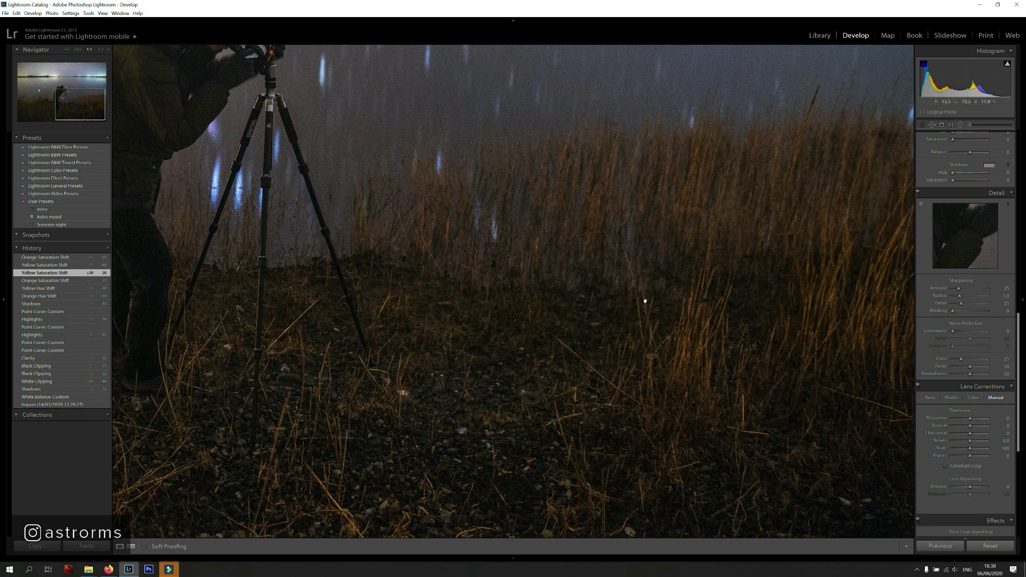
drag(605, 338, 579, 298)
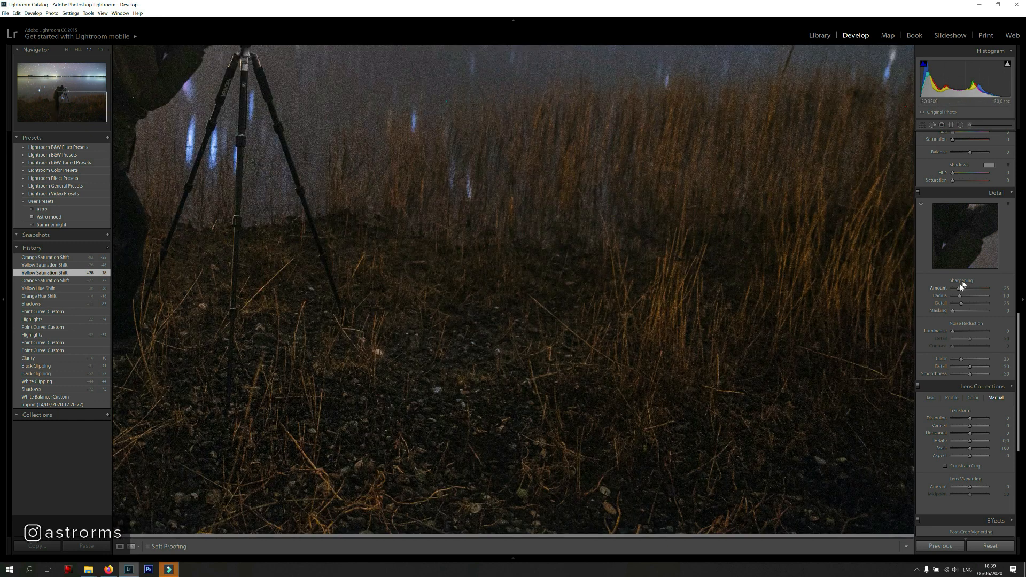
click(1004, 288)
text(100)
key(Tab)
text(0)
key(Tab)
text(50)
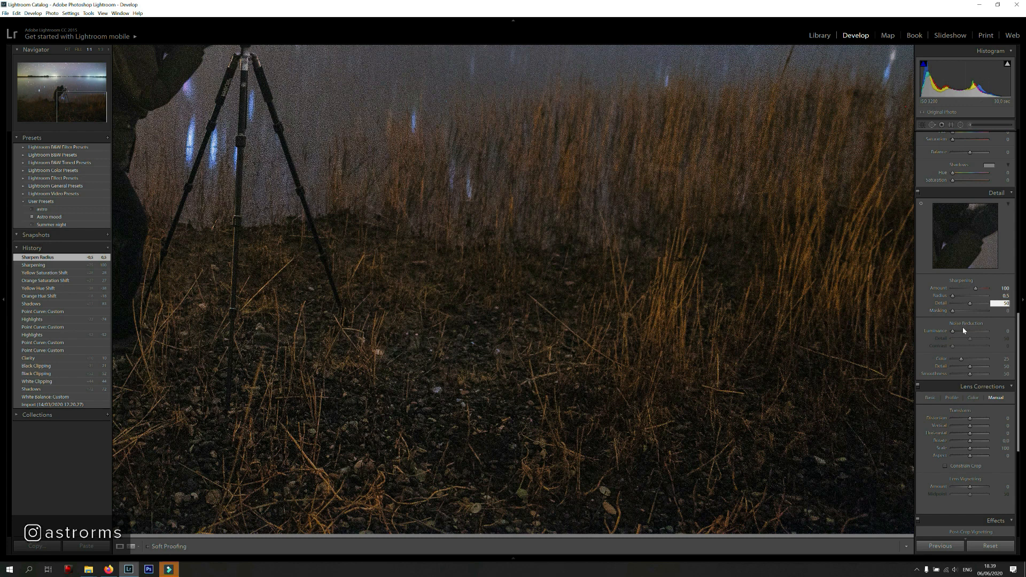
key(Return)
- Set the luminance noise reduction to Luminance 50, Detail 75 and Contrast 50
click(1006, 332)
text(50)
key(Tab)
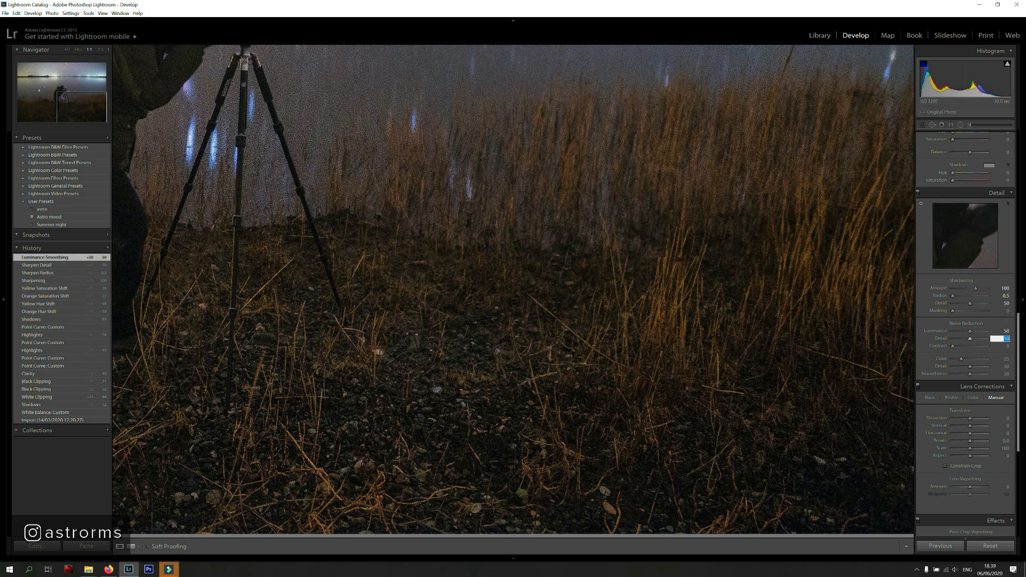
text(75)
key(Tab)
text(50)
key(Return)
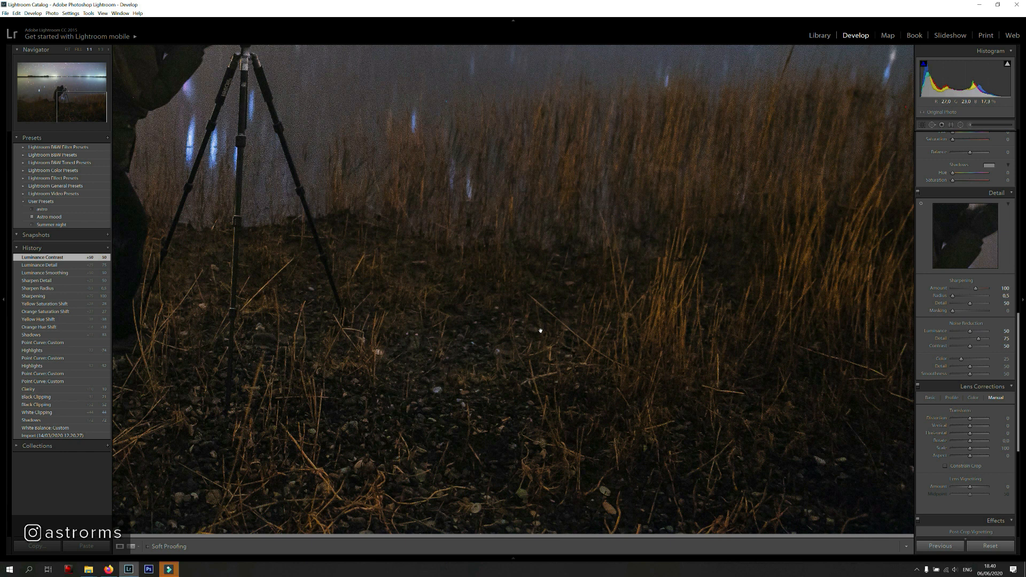
- Compare the photo with its history state before sharpening and noise reduction, and inspect the person and telescope up close
click(581, 319)
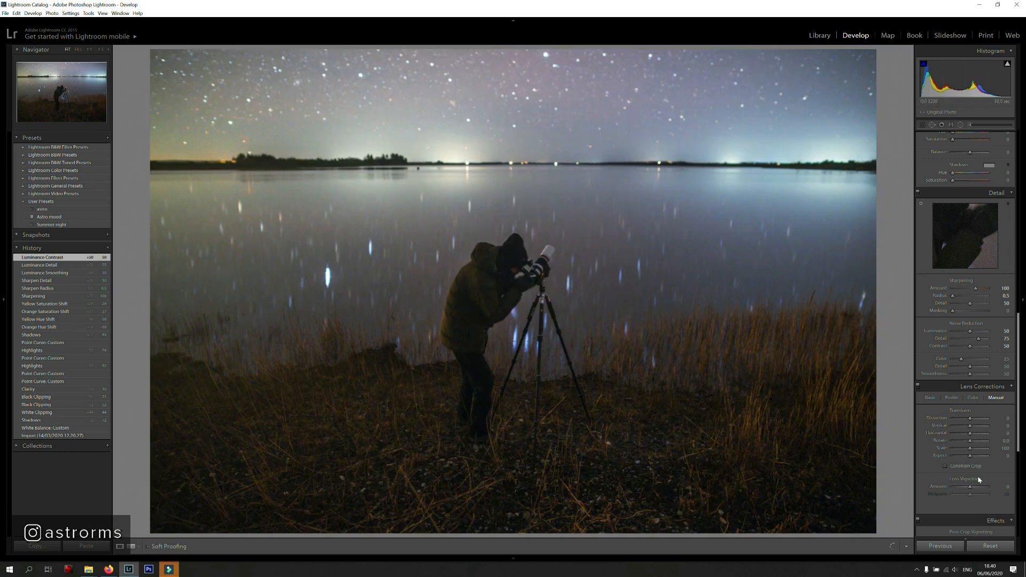
click(58, 304)
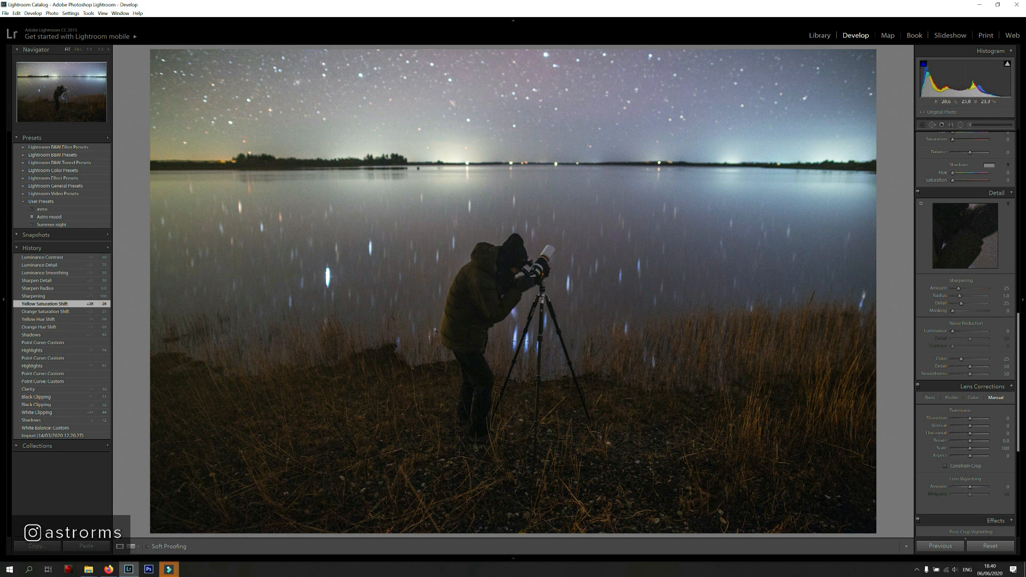
click(77, 259)
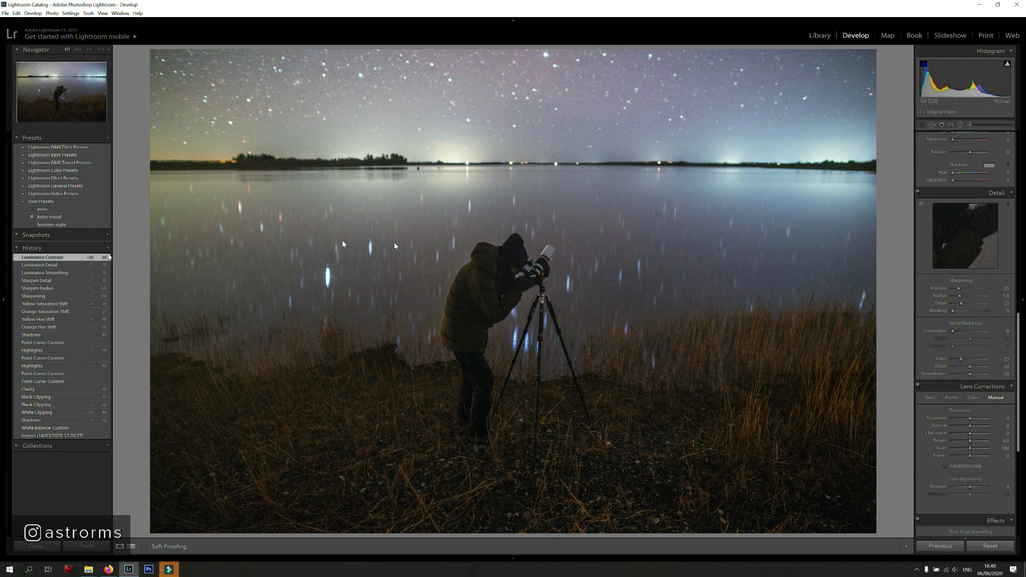
click(524, 363)
drag(440, 321, 498, 367)
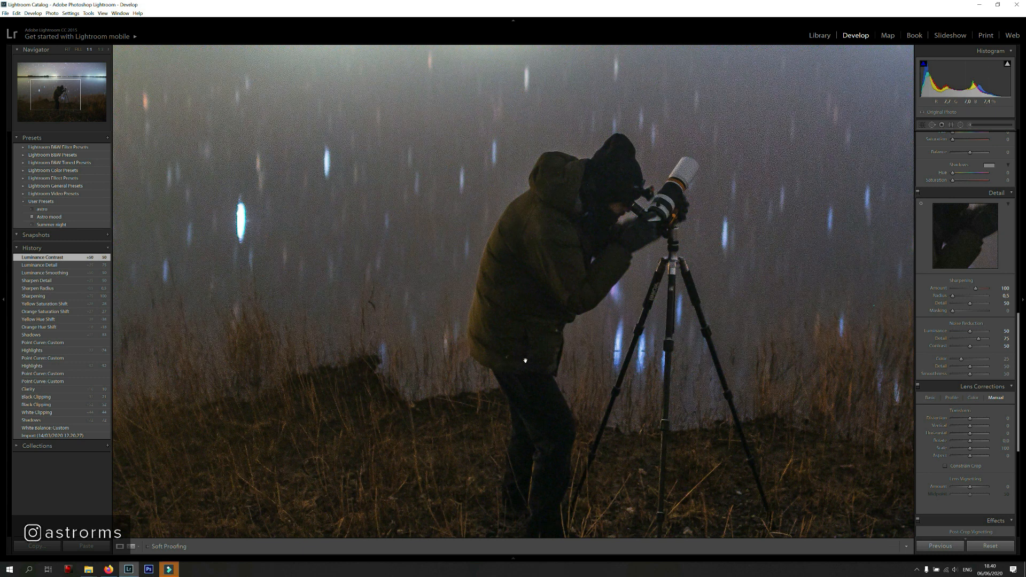
click(570, 335)
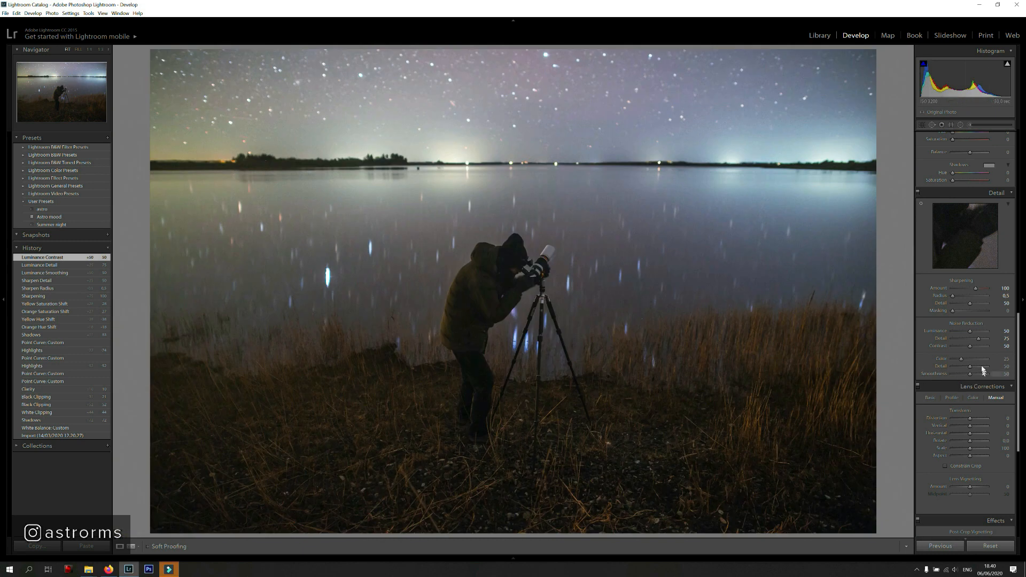
- Brighten the photo's corners by setting the manual lens vignetting Amount to +36 and Midpoint to 37
scroll(1021, 323, down, 2)
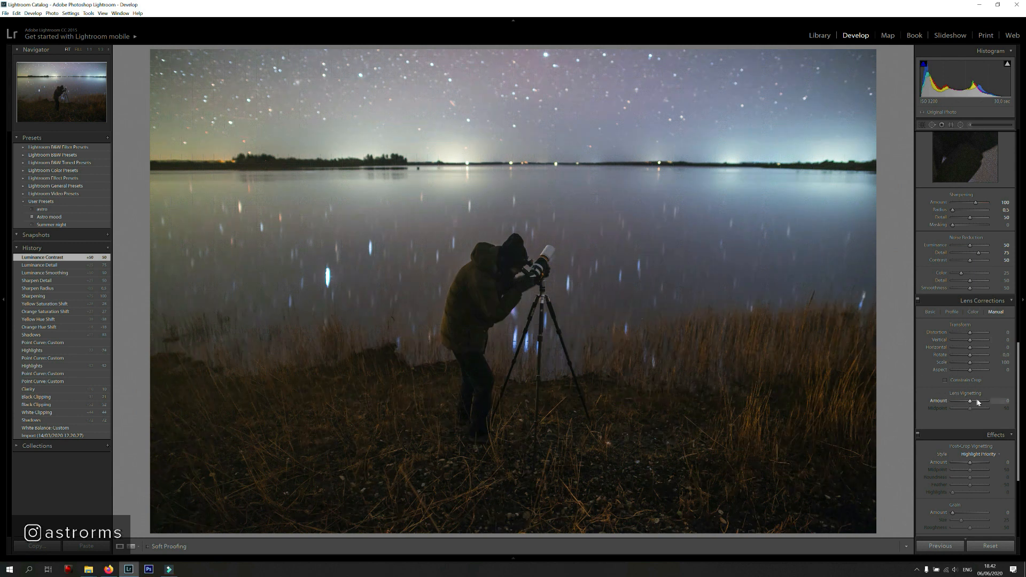
drag(976, 402, 978, 403)
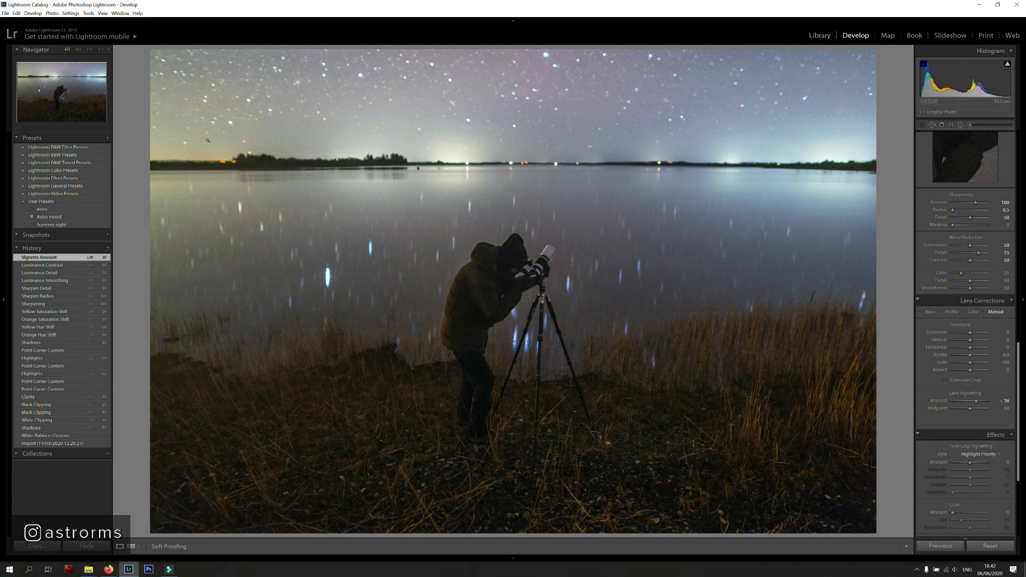
click(967, 409)
drag(966, 414, 966, 414)
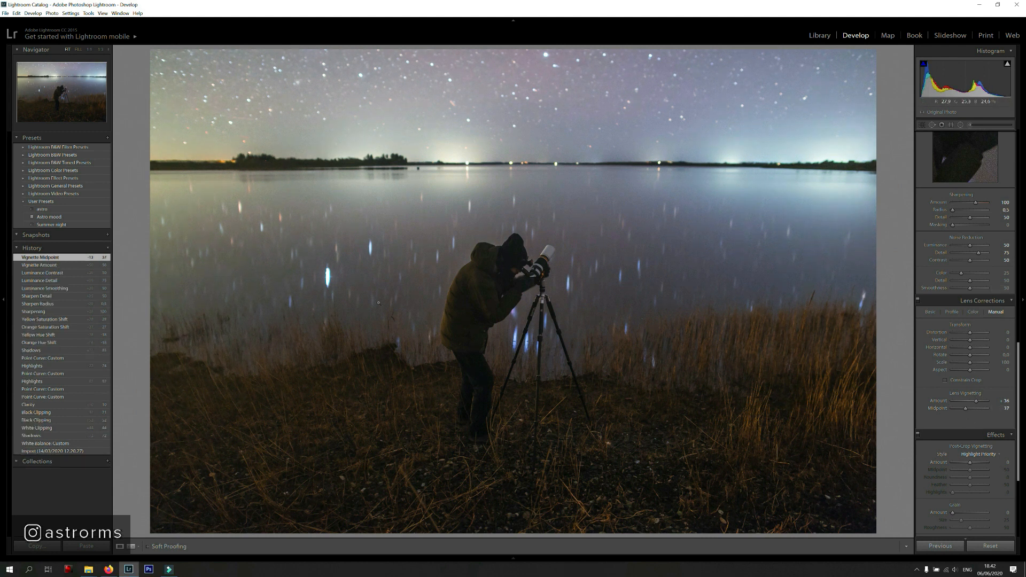
- Compare the photo with lens corrections off and on, and review the Profile and Manual correction settings
click(918, 301)
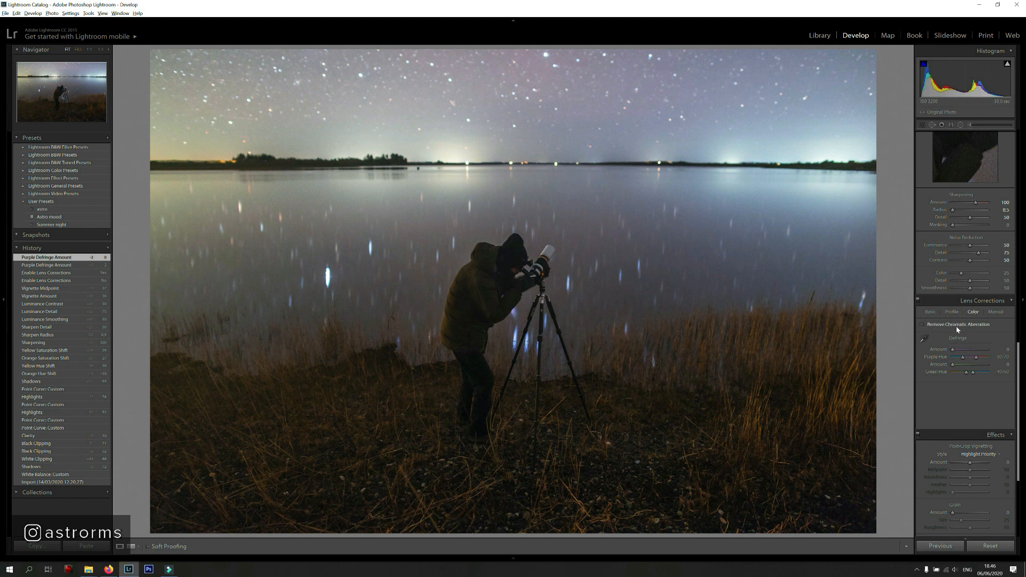
click(993, 313)
click(953, 314)
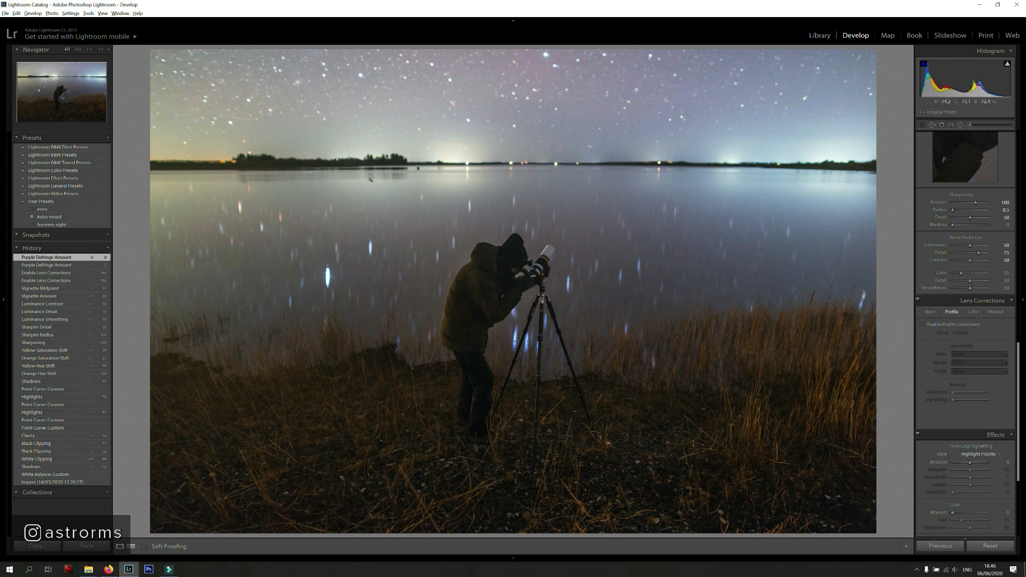
click(994, 312)
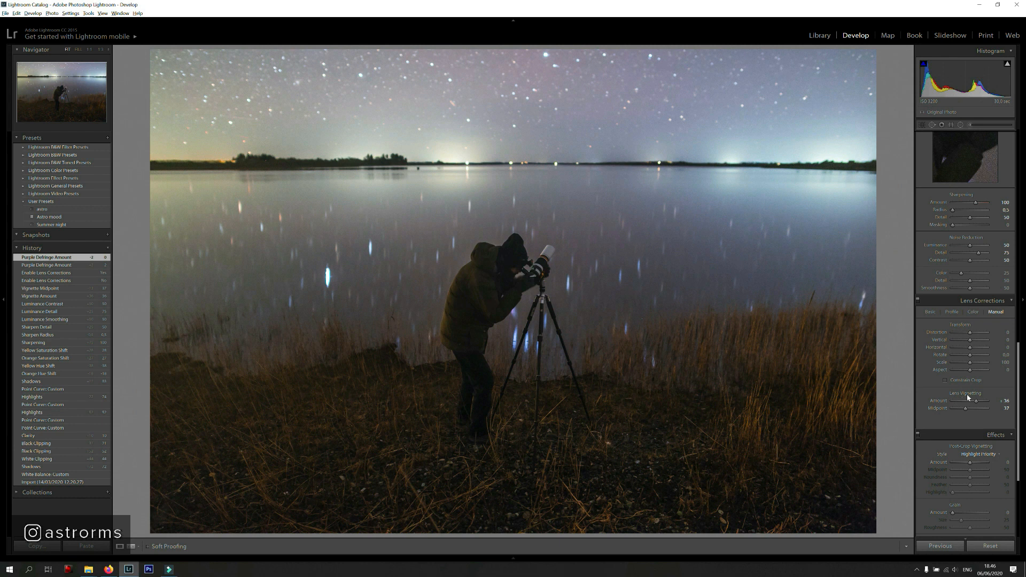
scroll(931, 463, up, 10)
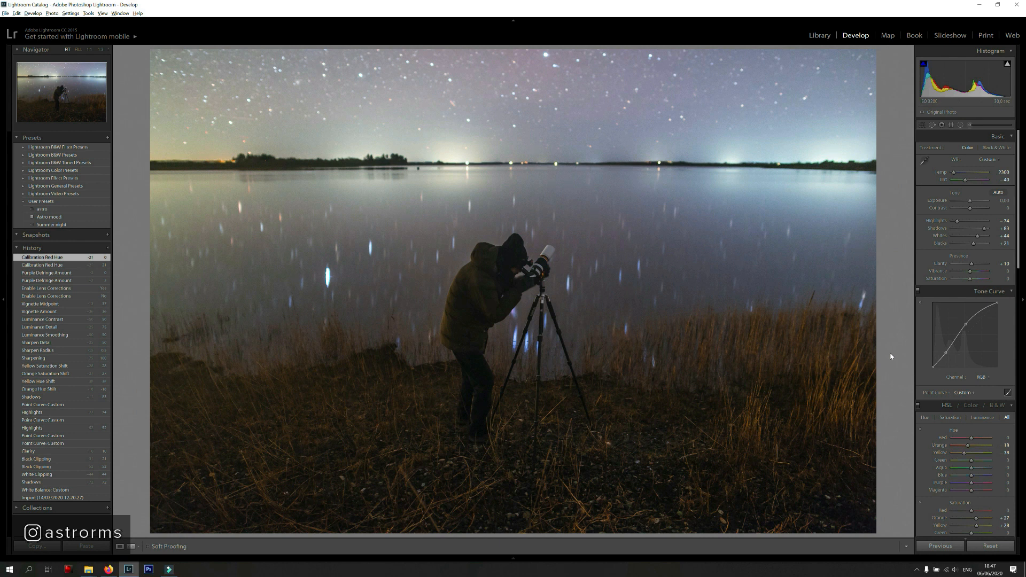
- Compare the stars and horizon in the unedited telescope-only shot with those in the edited photo at close zoom
key(Right)
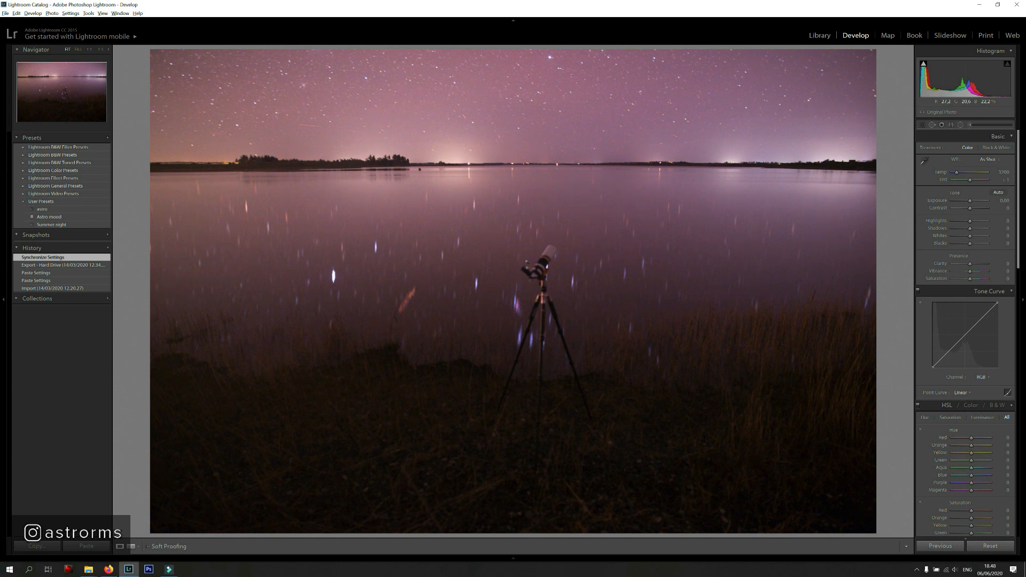
click(550, 108)
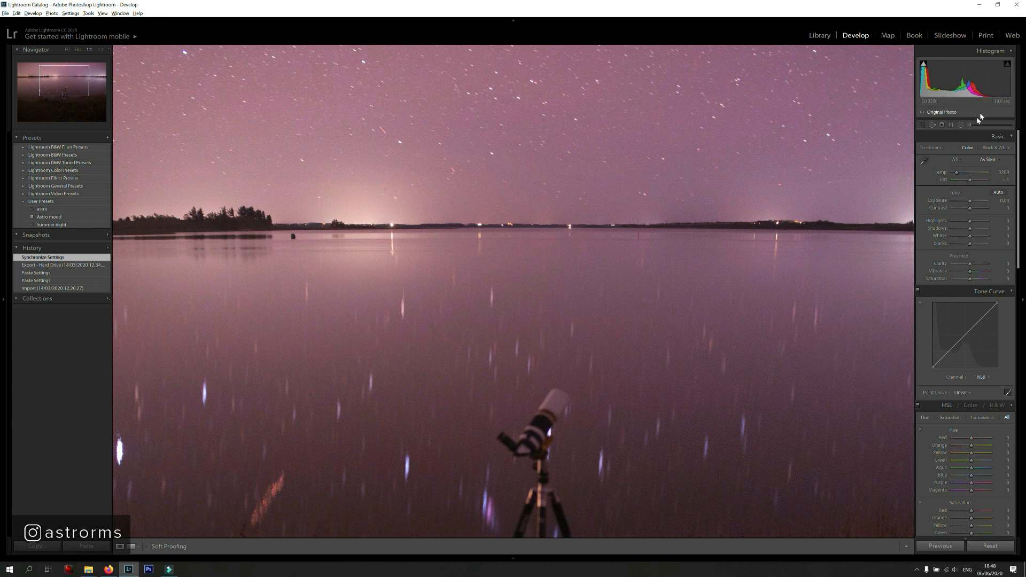
drag(390, 260, 702, 258)
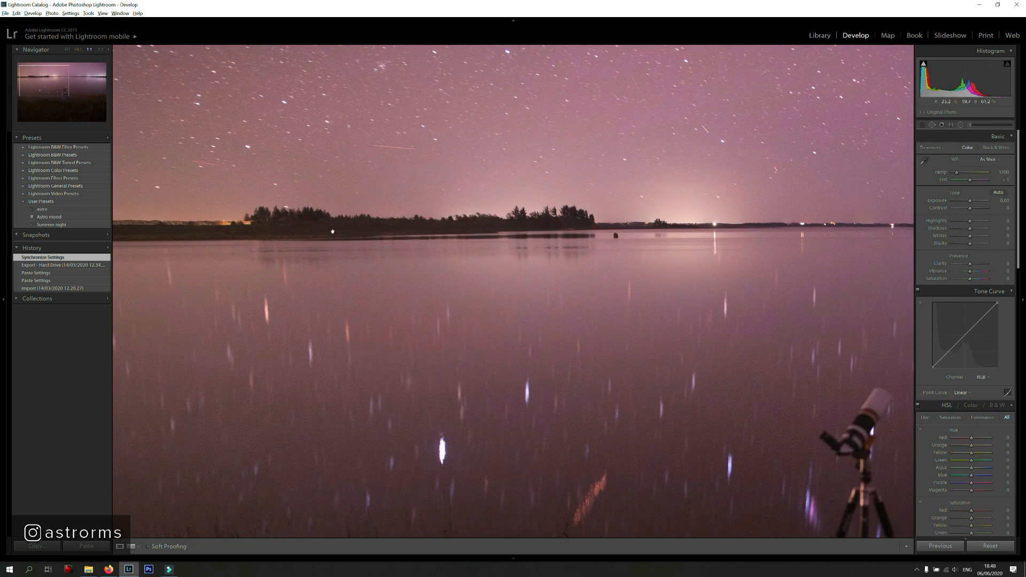
key(Right)
drag(608, 114, 525, 174)
drag(584, 146, 513, 318)
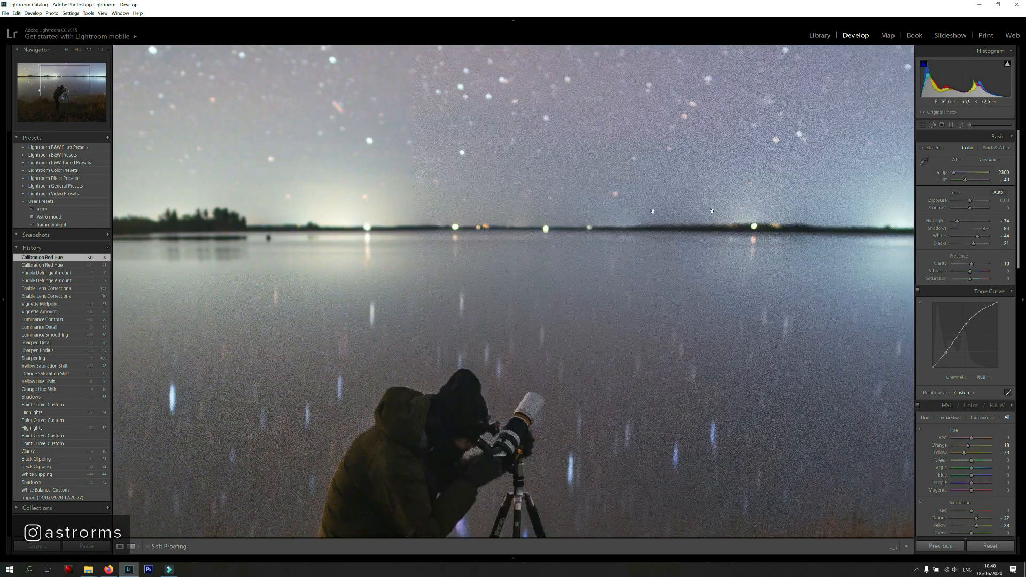
click(573, 293)
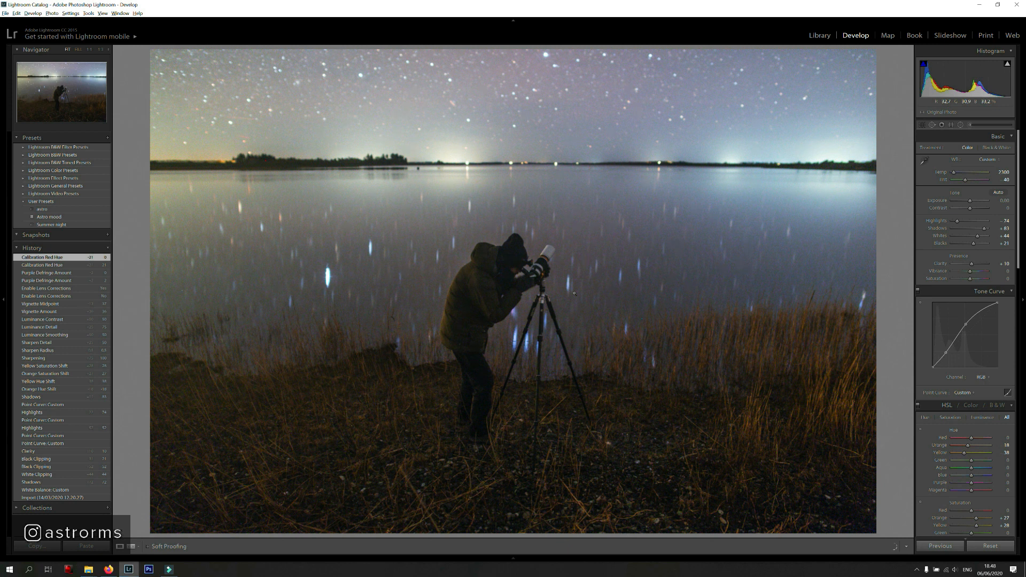
- Apply the edited photo's settings to the telescope-only lake shot and compare the two photos
key(Right)
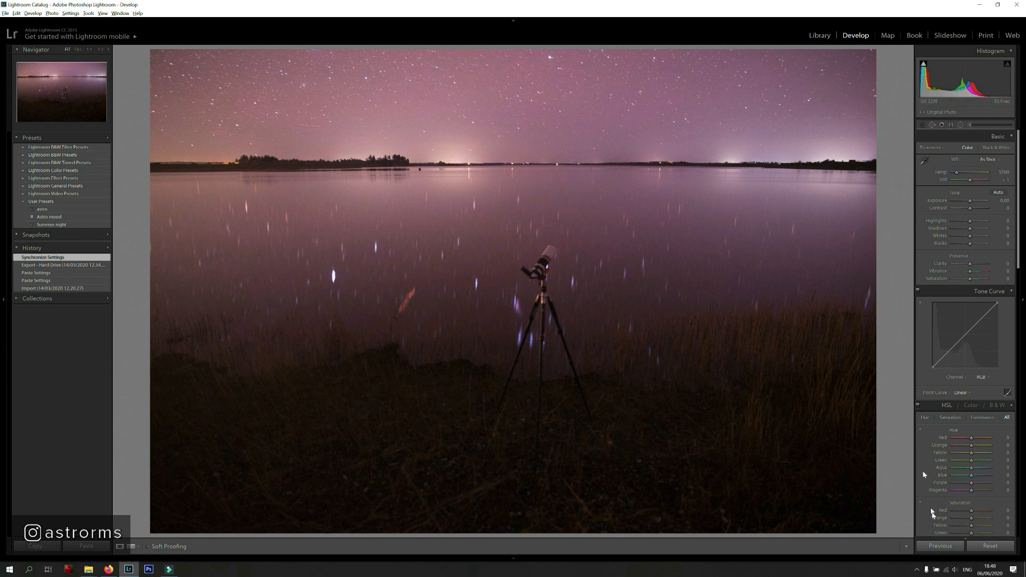
click(928, 549)
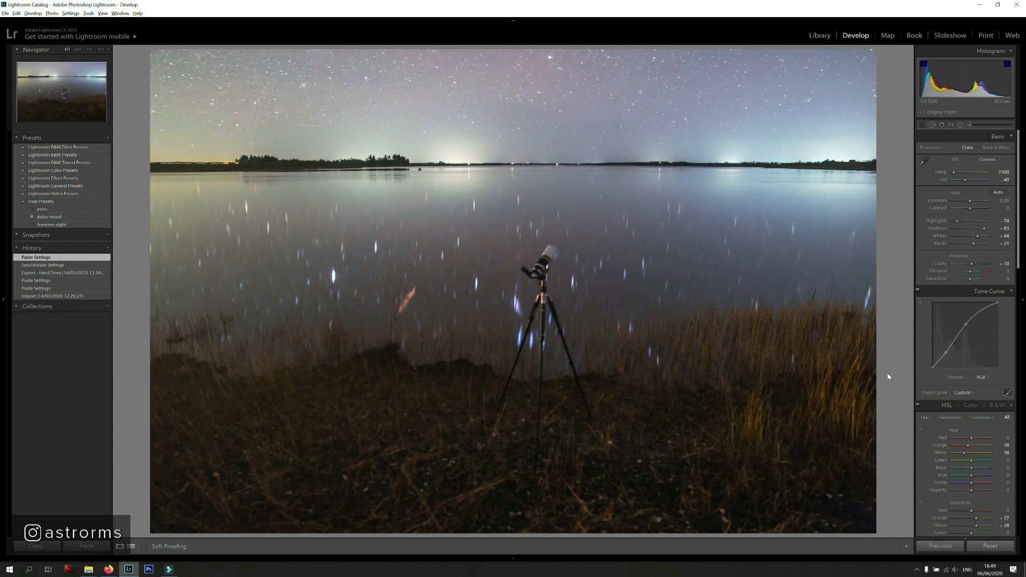
key(Left)
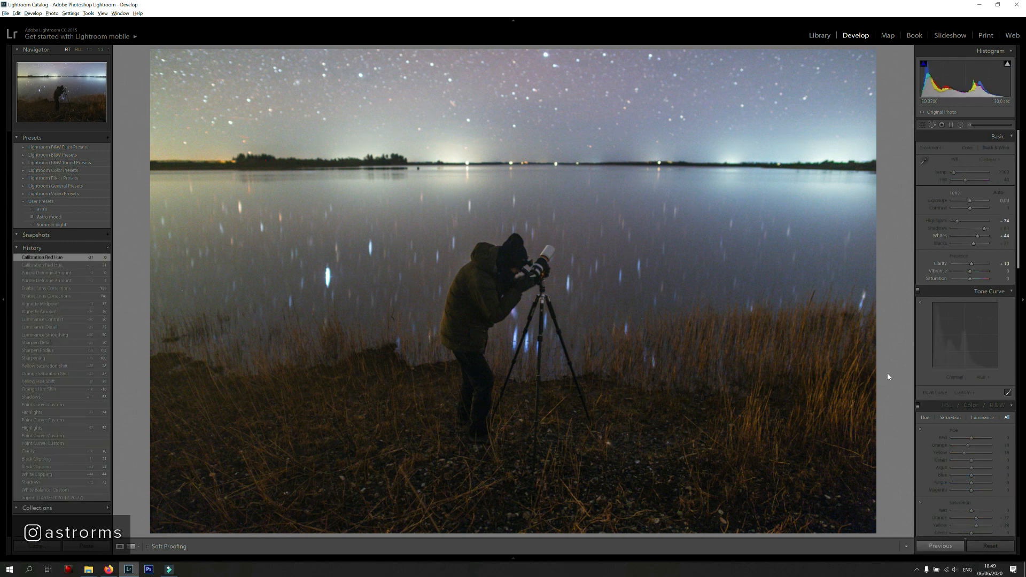
key(Left)
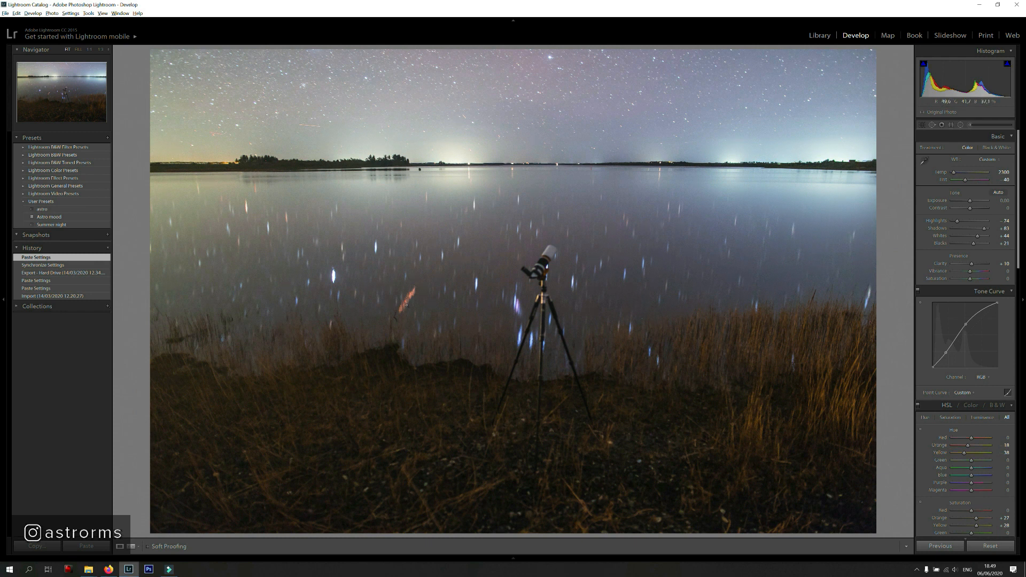
key(Right)
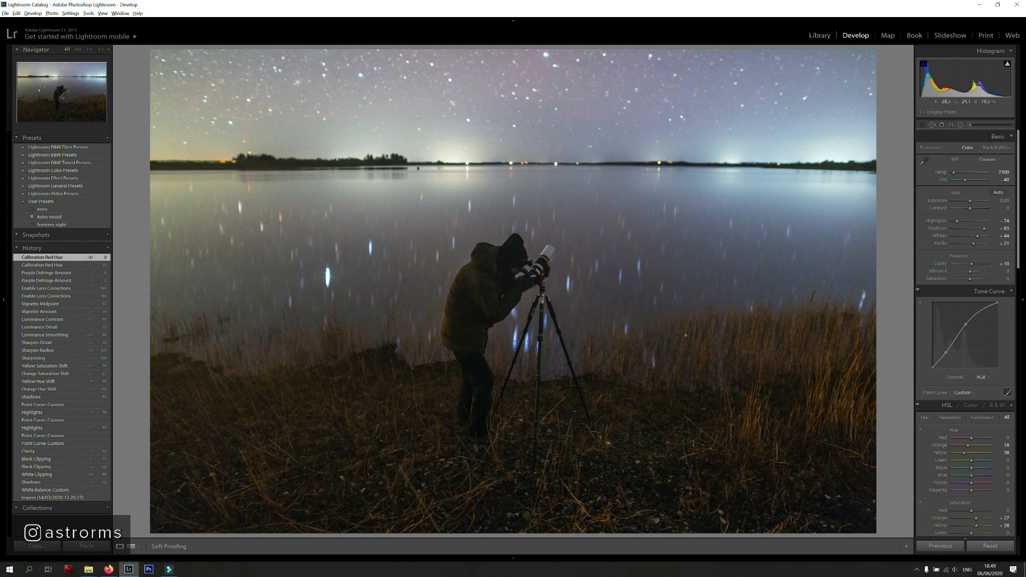
- Apply the same develop settings to the following shot of the wide starry sky above the lake
key(Right)
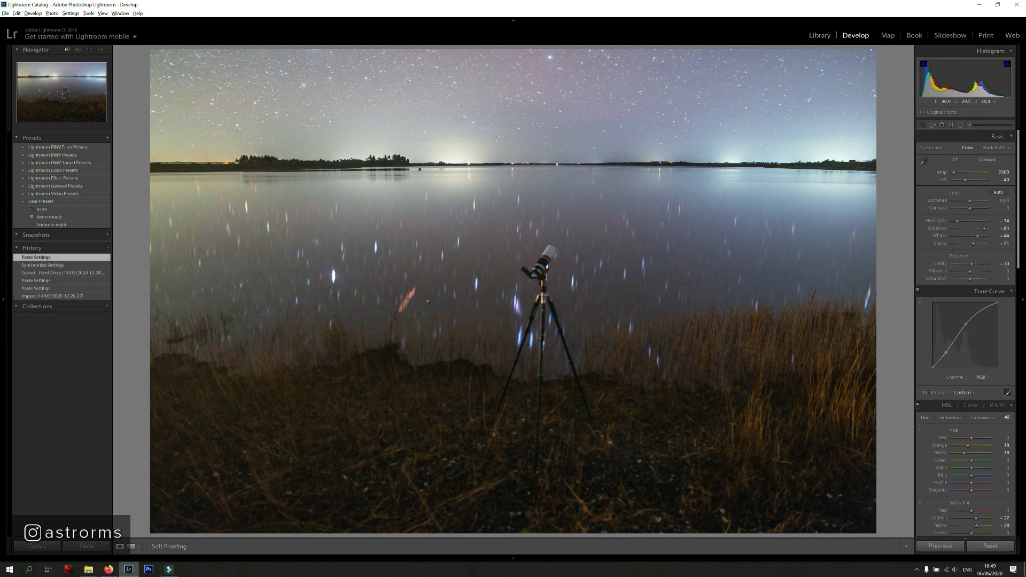
key(Right)
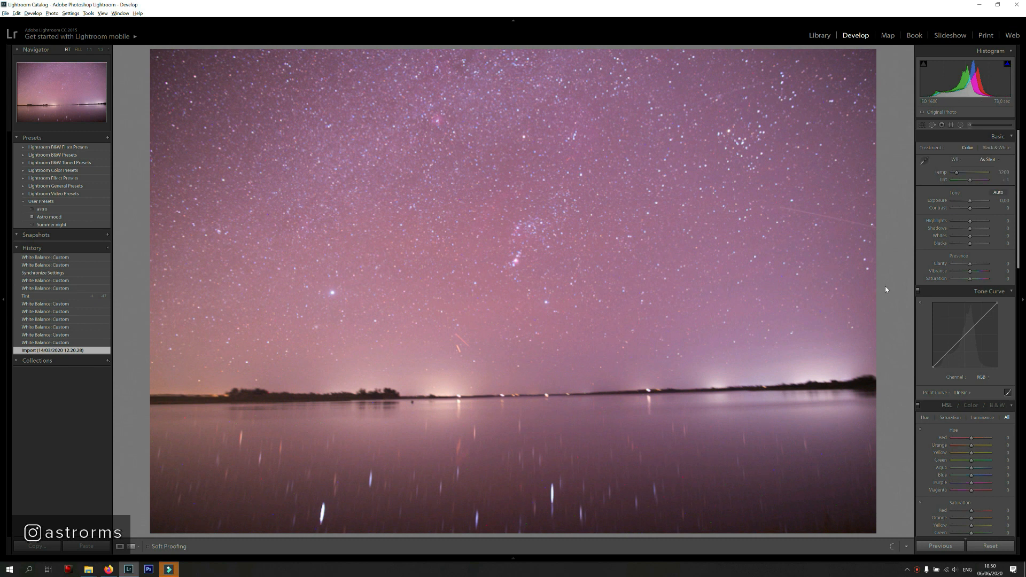
click(934, 549)
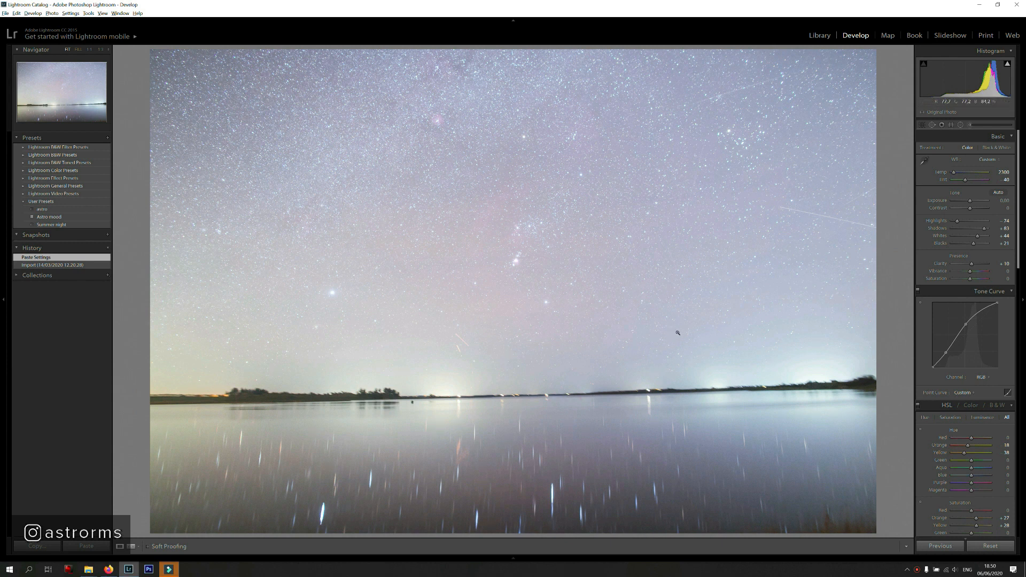
- Reset Shadows to 0 and lower Blacks to −43 on the wide starry sky shot
double_click(939, 231)
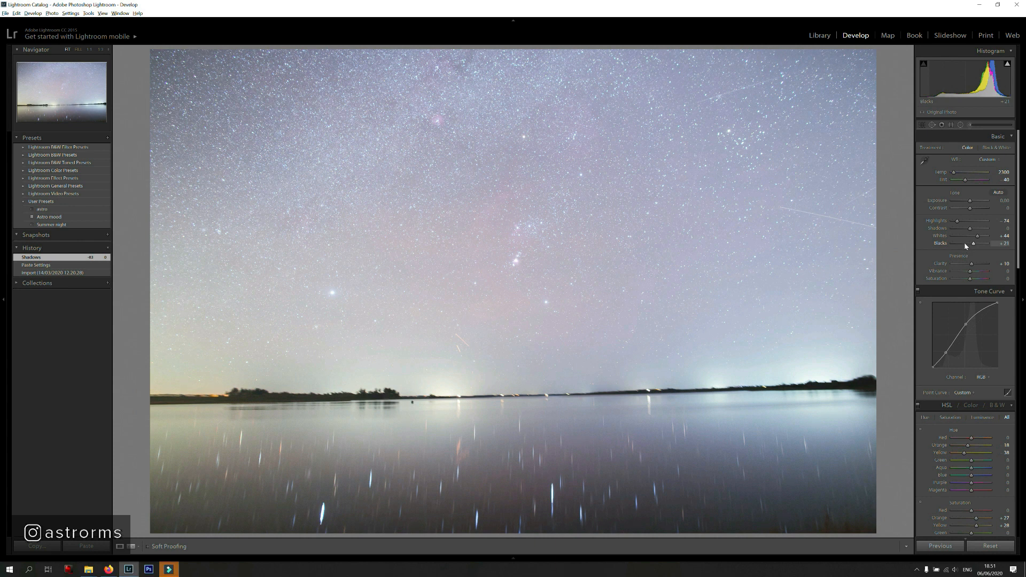
drag(965, 245, 962, 245)
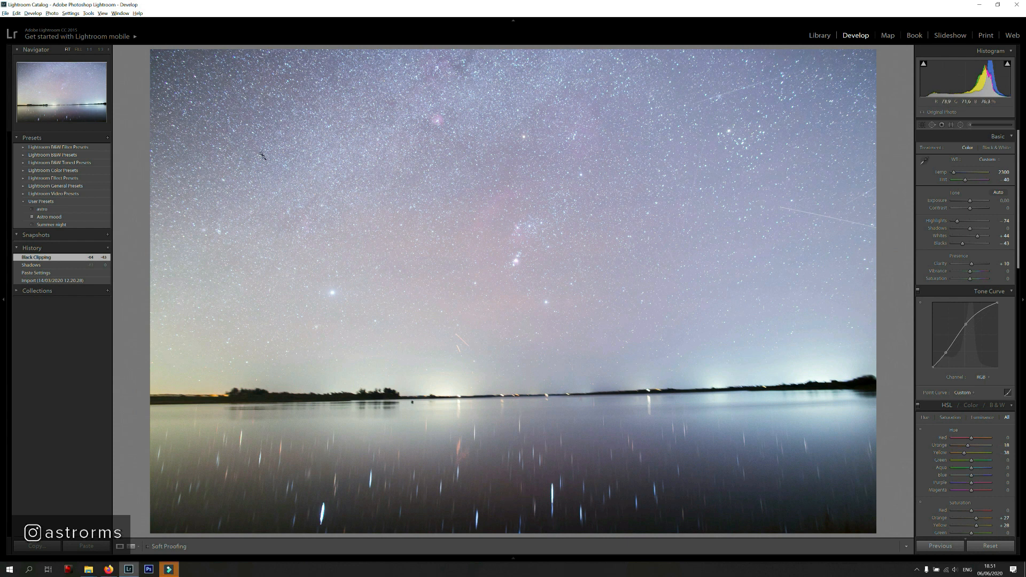
- Sample the white balance from the sky near the photo's upper right corner, and resample it from the upper left part of the sky
key(w)
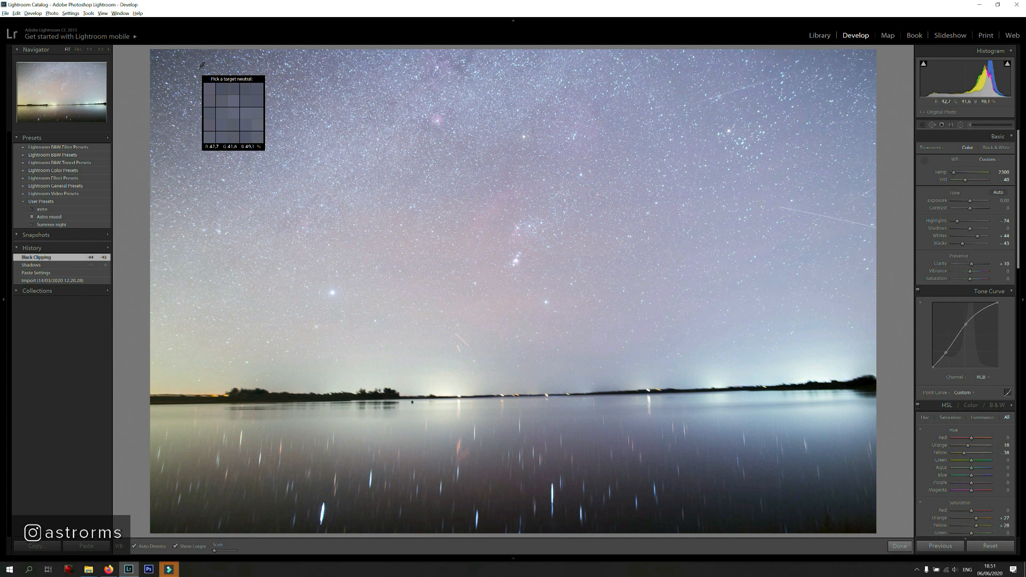
click(829, 136)
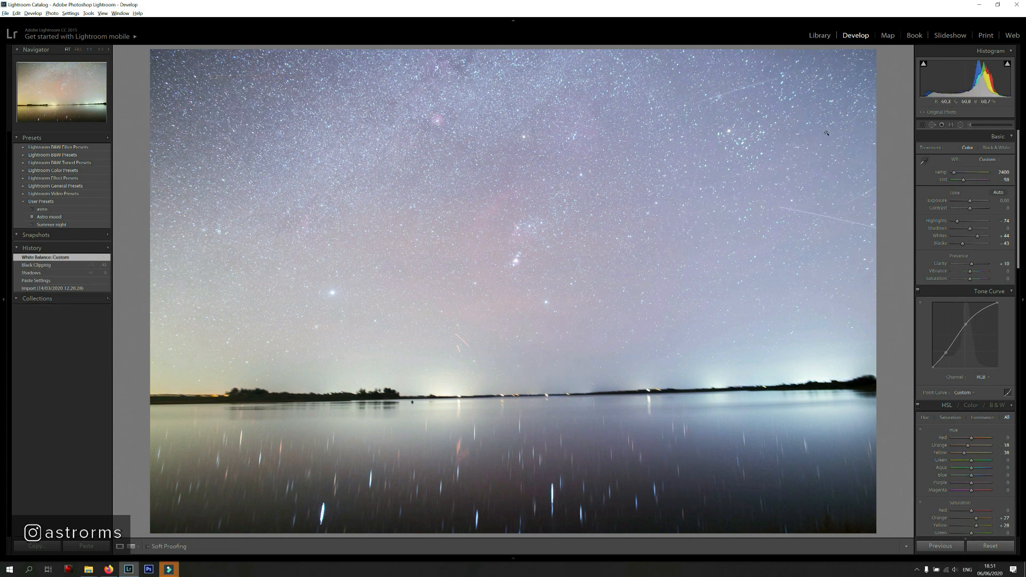
key(w)
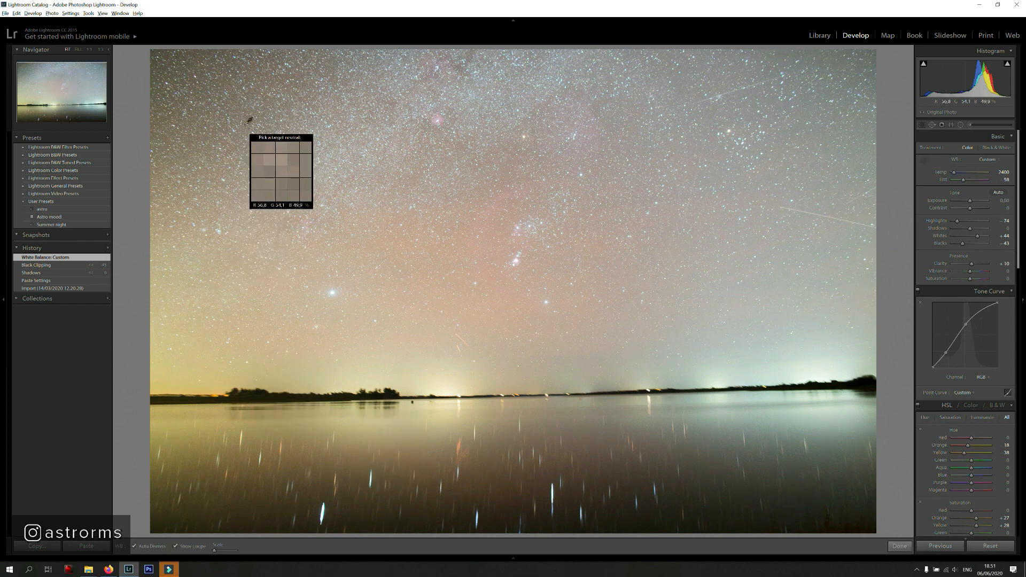
click(338, 155)
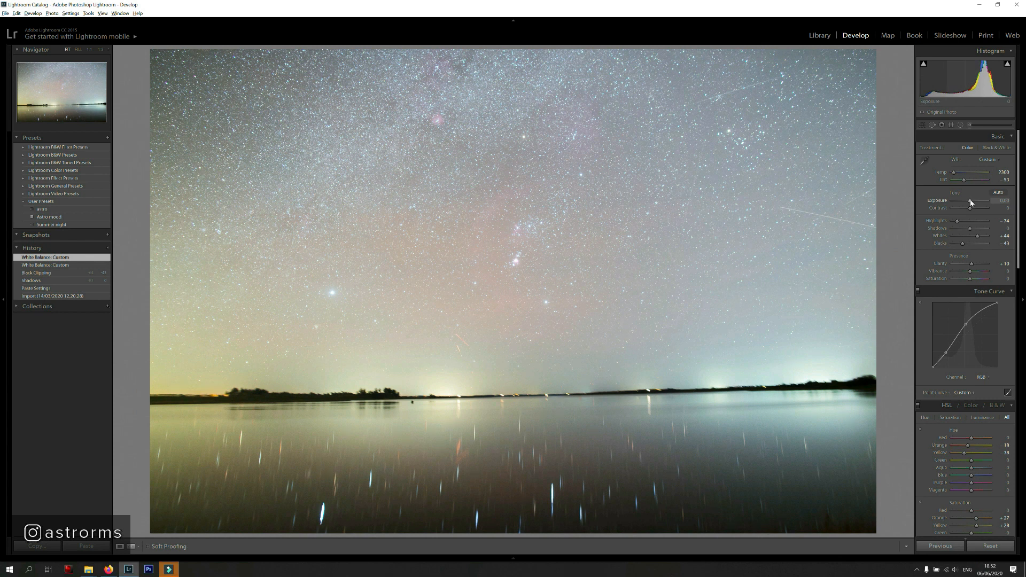
- Set Exposure to −0.64, Highlights to −91, Whites to +57 and Blacks to −33
drag(971, 203, 968, 203)
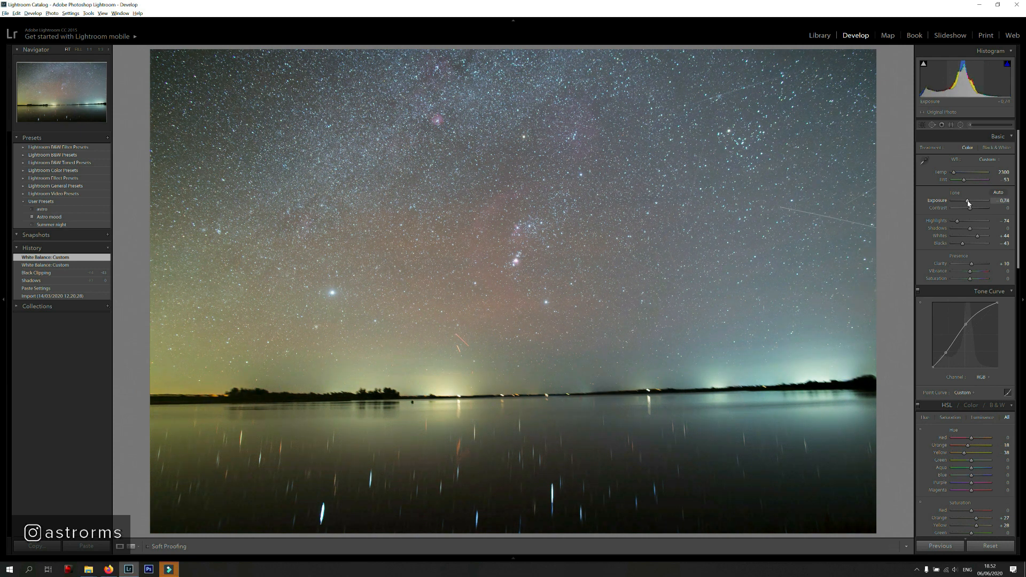
drag(968, 203, 969, 203)
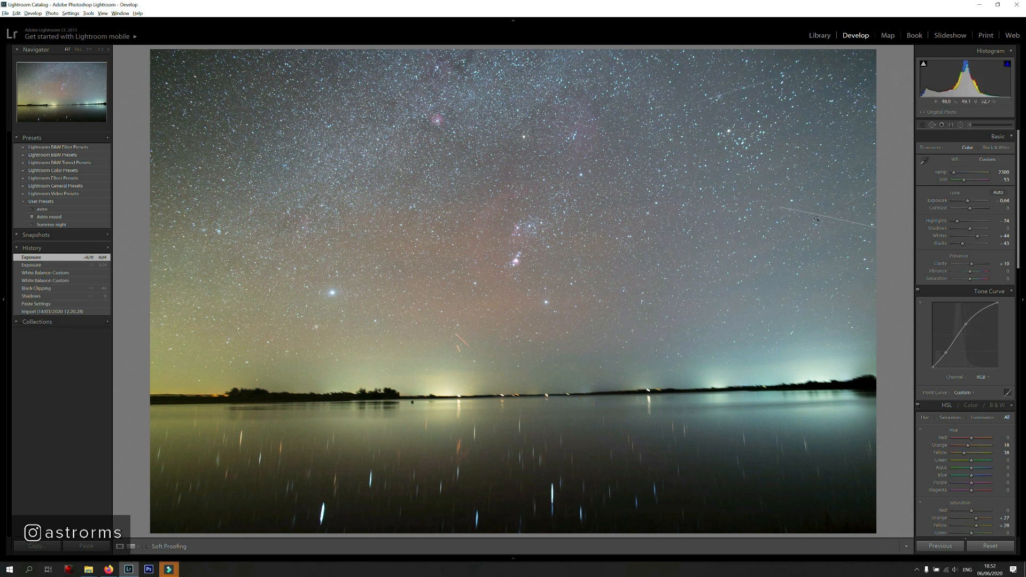
drag(969, 247, 955, 223)
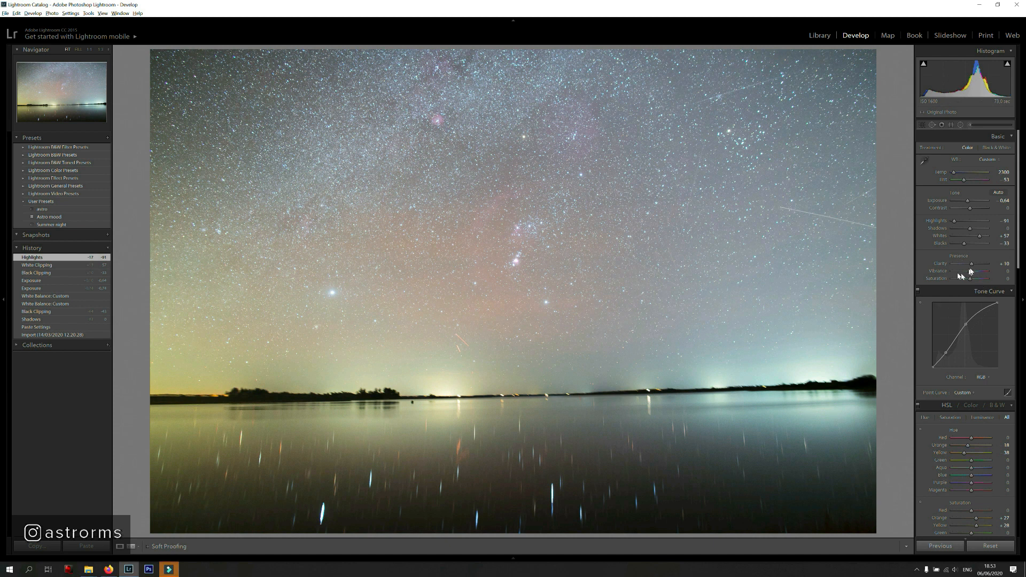
- Reshape the tone curve at its middle and shadow points, and rebalance the white balance to Temp 2350 and Tint −45
drag(966, 324, 943, 358)
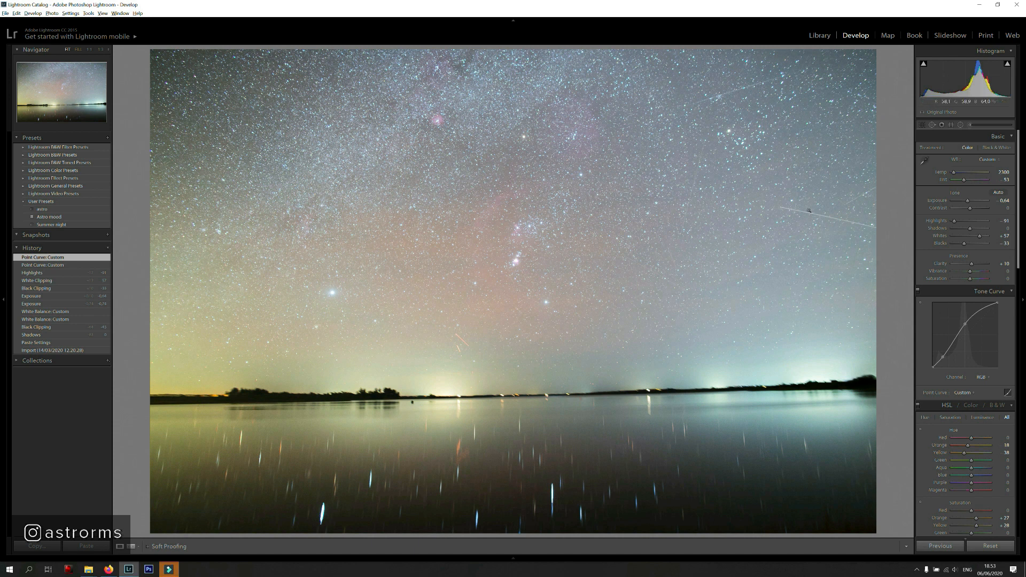
key(w)
click(320, 362)
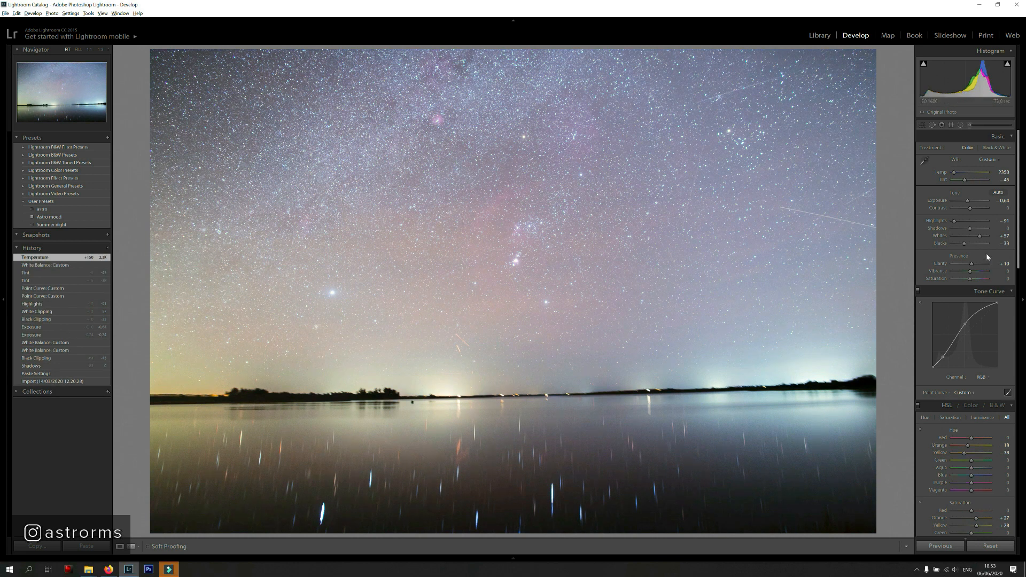
- Raise the lens vignetting Amount to 47, lower its Midpoint, and reduce Exposure to −1.05
scroll(921, 251, down, 3)
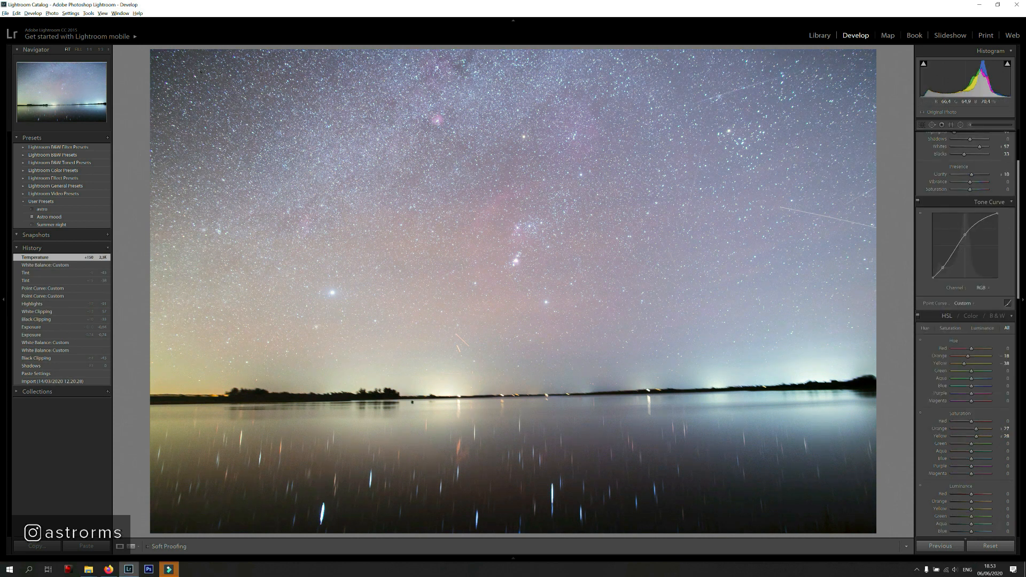
scroll(921, 323, down, 15)
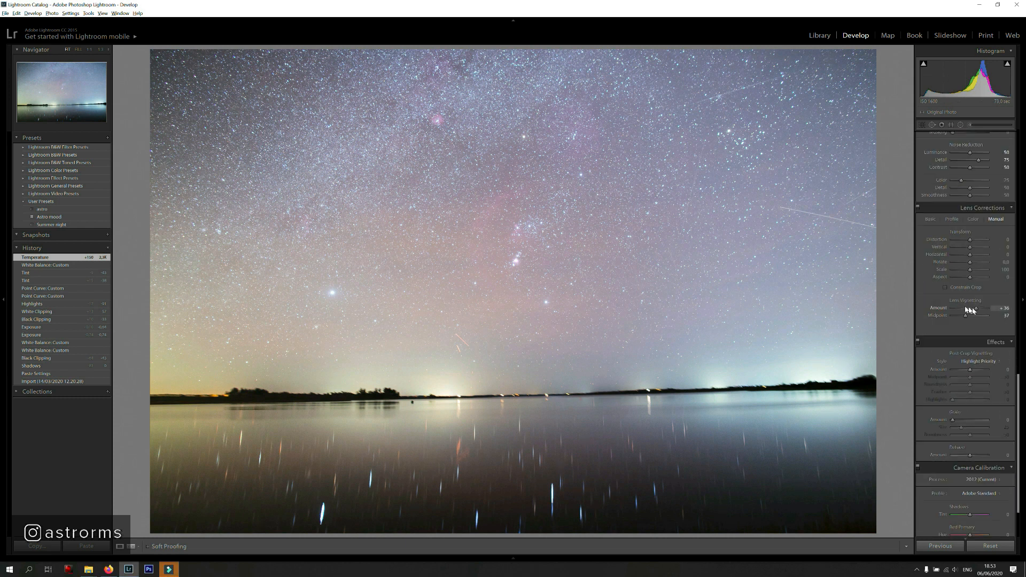
drag(977, 309, 960, 316)
scroll(961, 315, up, 15)
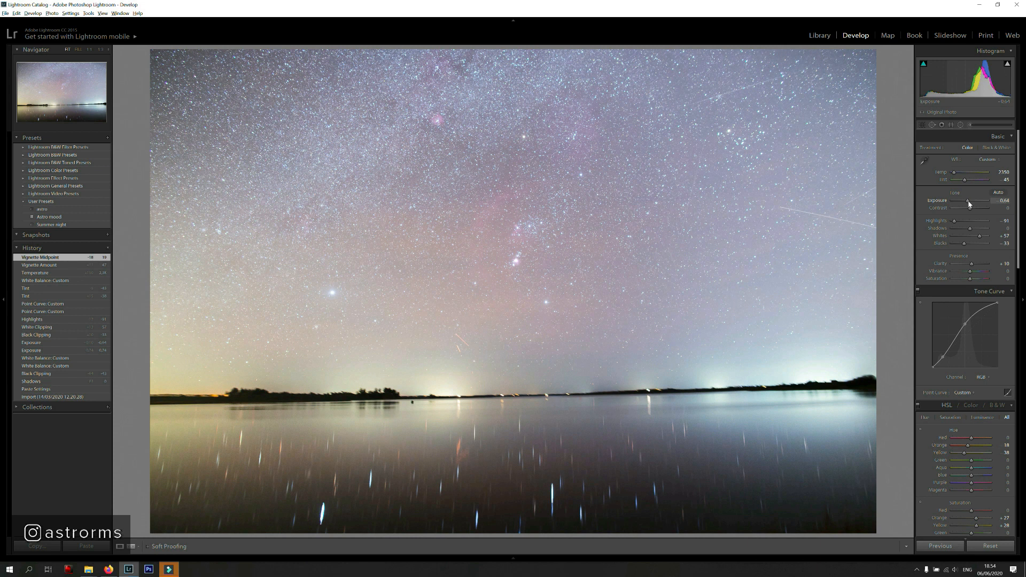
drag(969, 204, 966, 204)
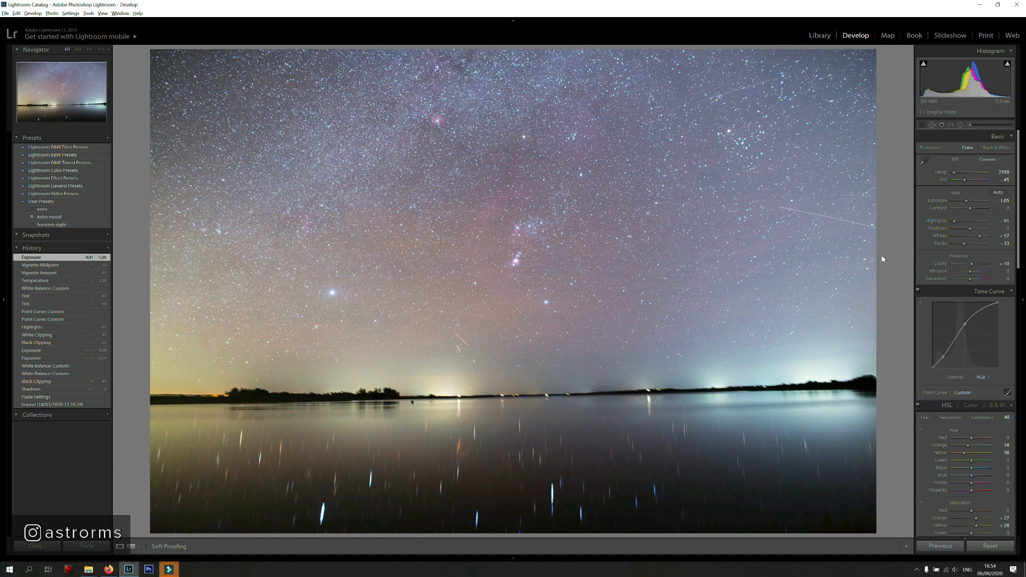
- Apply the same develop settings to the remaining two starry sky shots and lower their Exposure to about −1.55
key(Right)
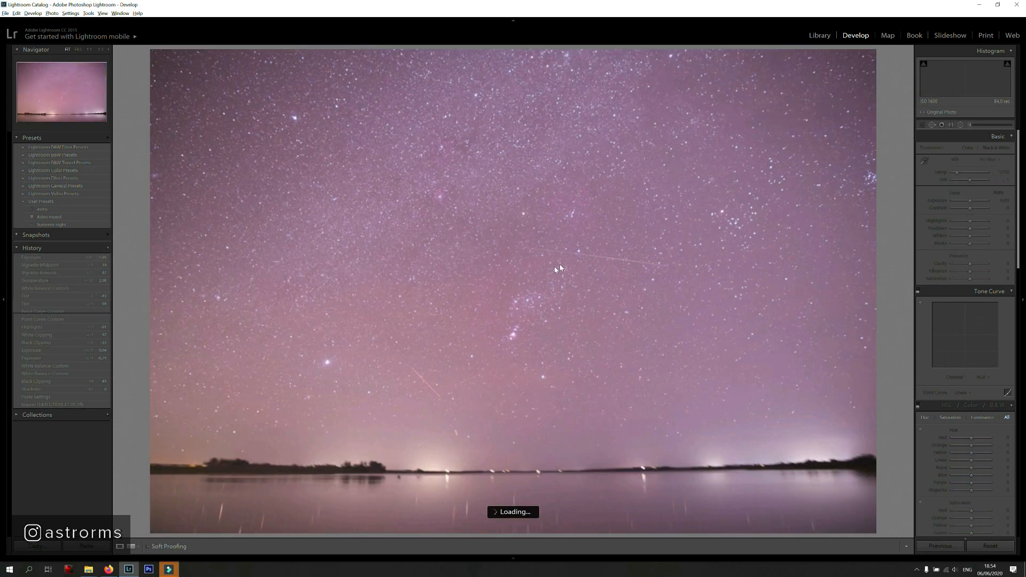
click(932, 547)
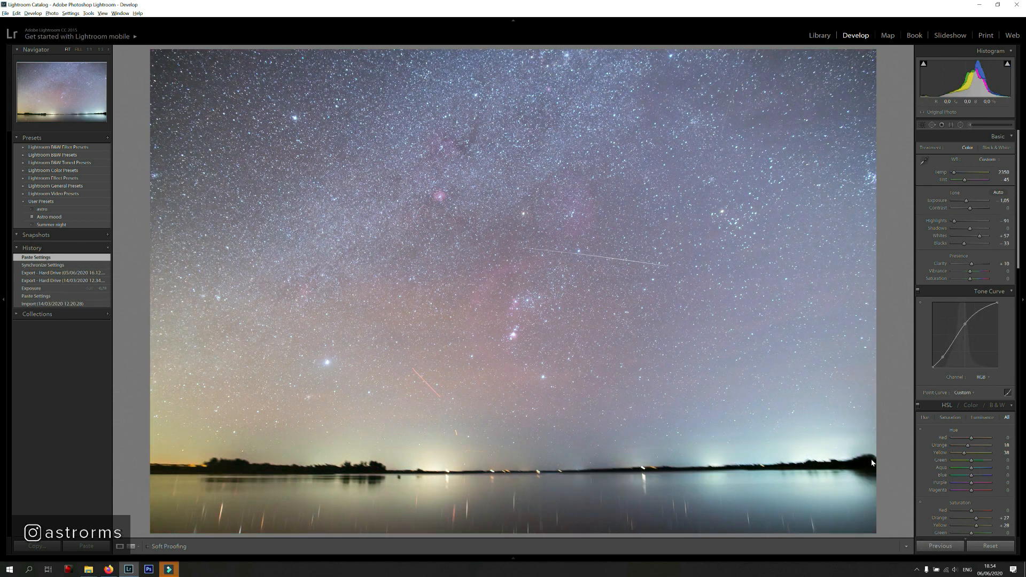
drag(967, 201, 965, 201)
key(Right)
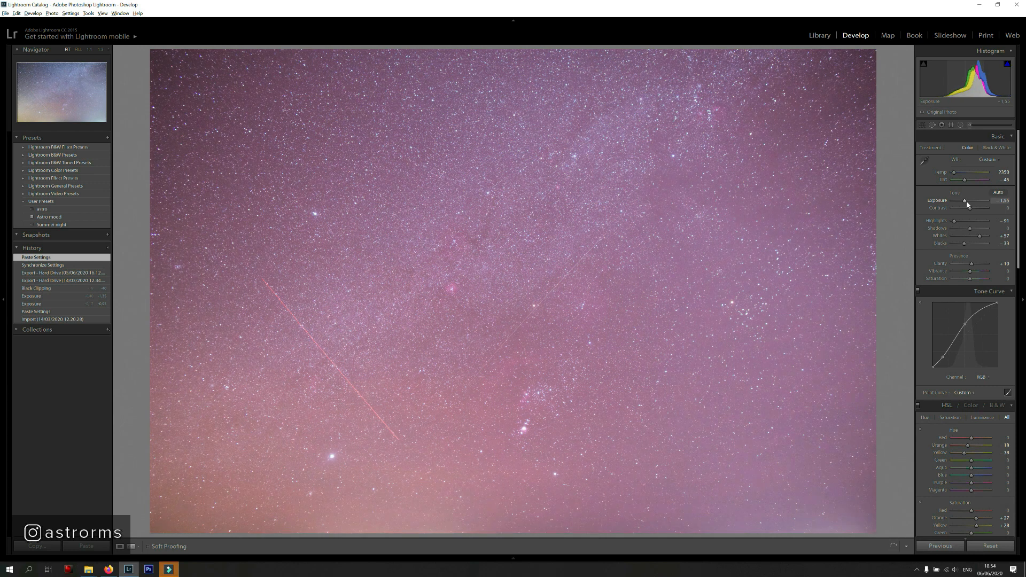
drag(966, 201, 967, 201)
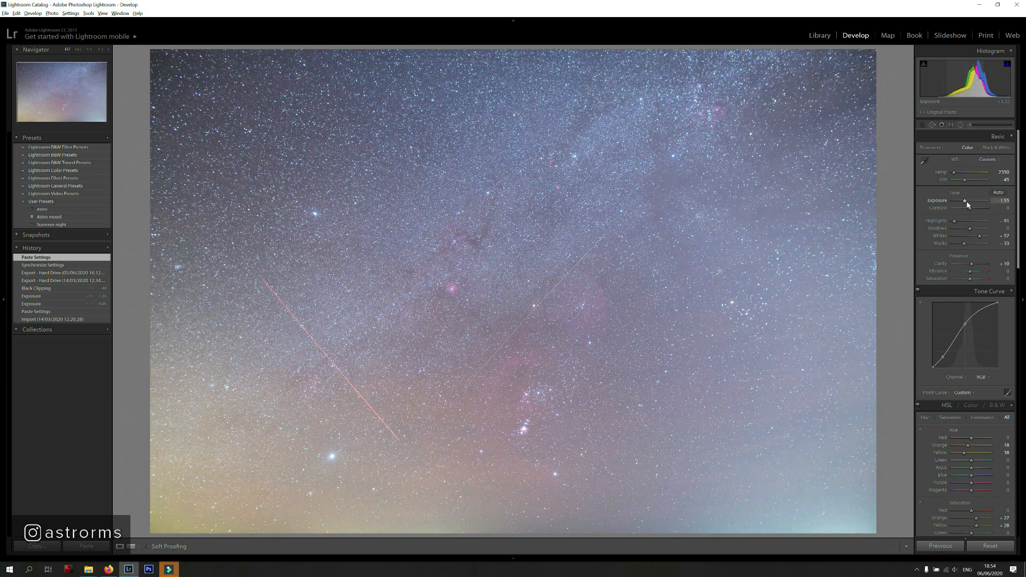
- Return to the library grid and select all five photos in the 2020.03 folder
click(818, 35)
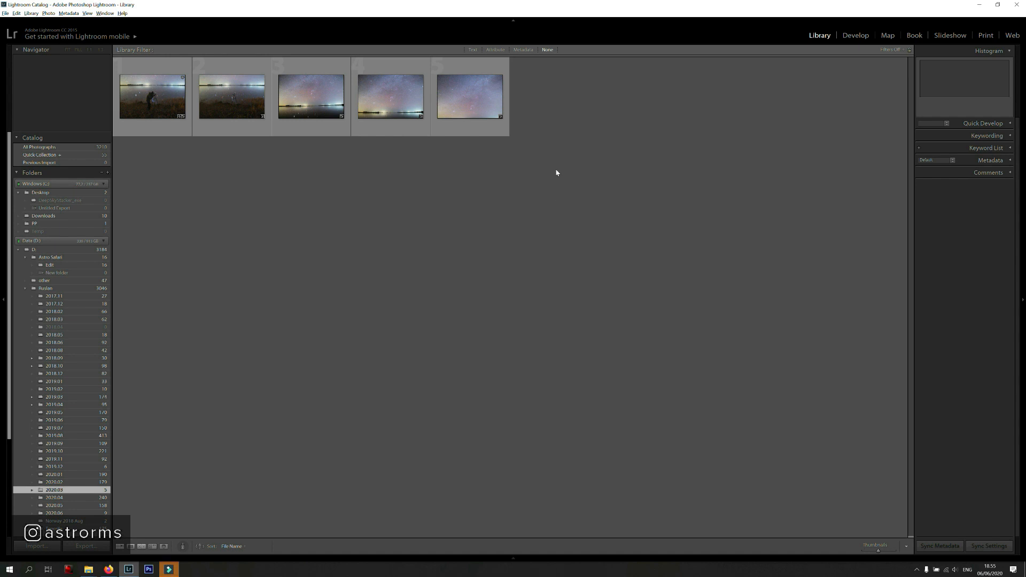
click(167, 117)
shift+click(464, 96)
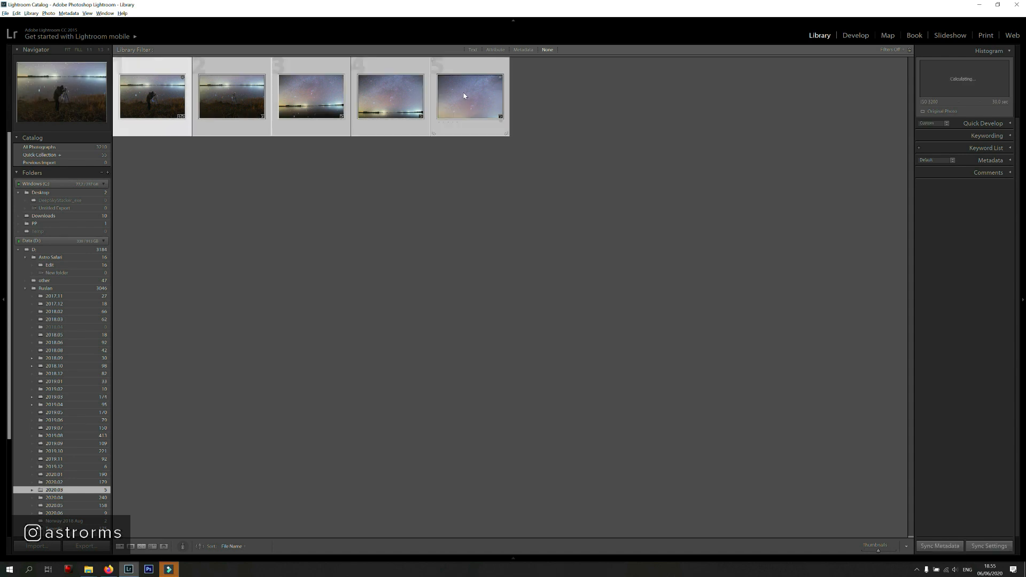
click(197, 140)
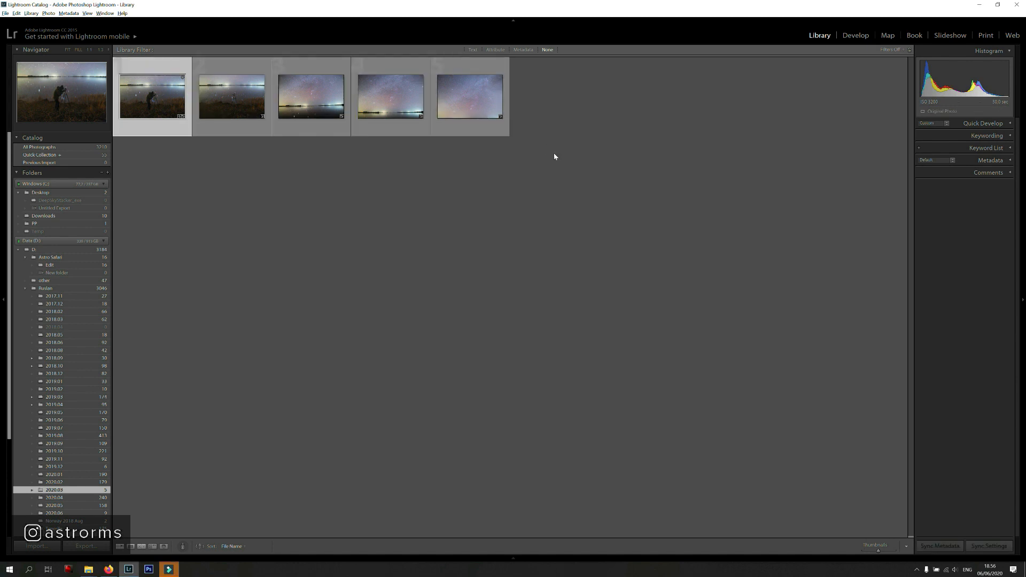
key(ctrl+a)
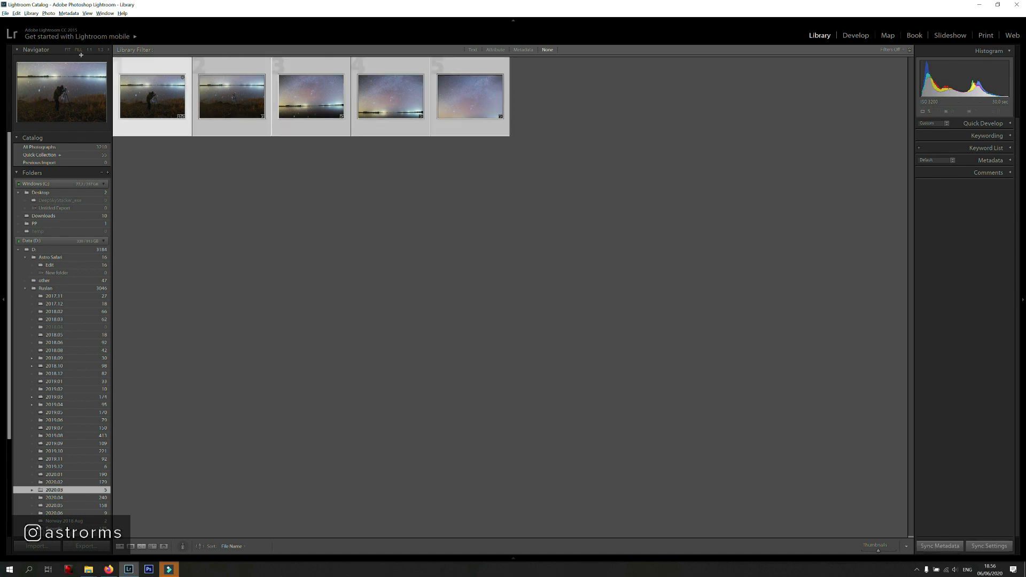
- Export the five selected photos to the hard drive as uncompressed 16-bit TIFF files in the AdobeRGB (1998) color space
click(5, 13)
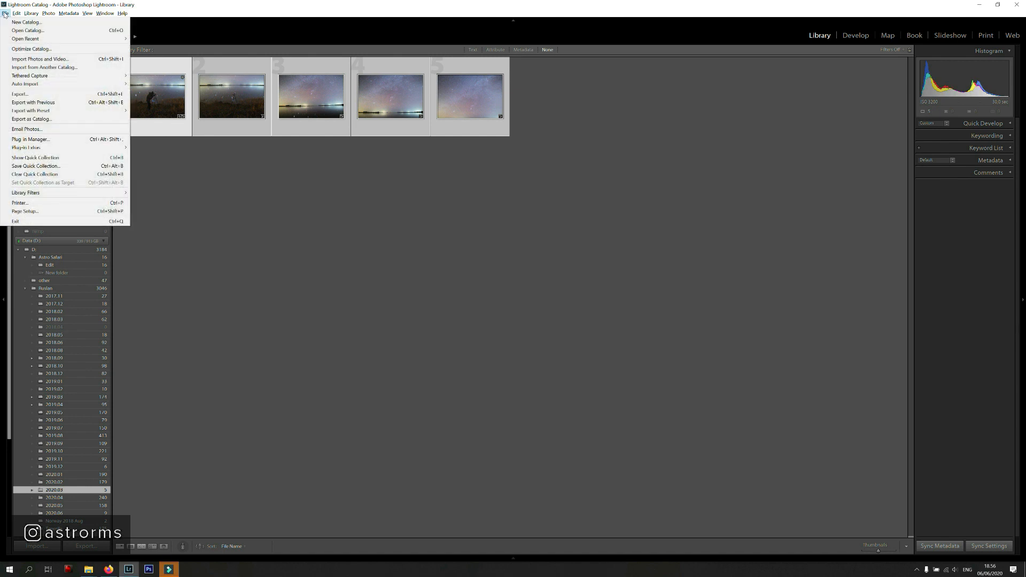
click(49, 94)
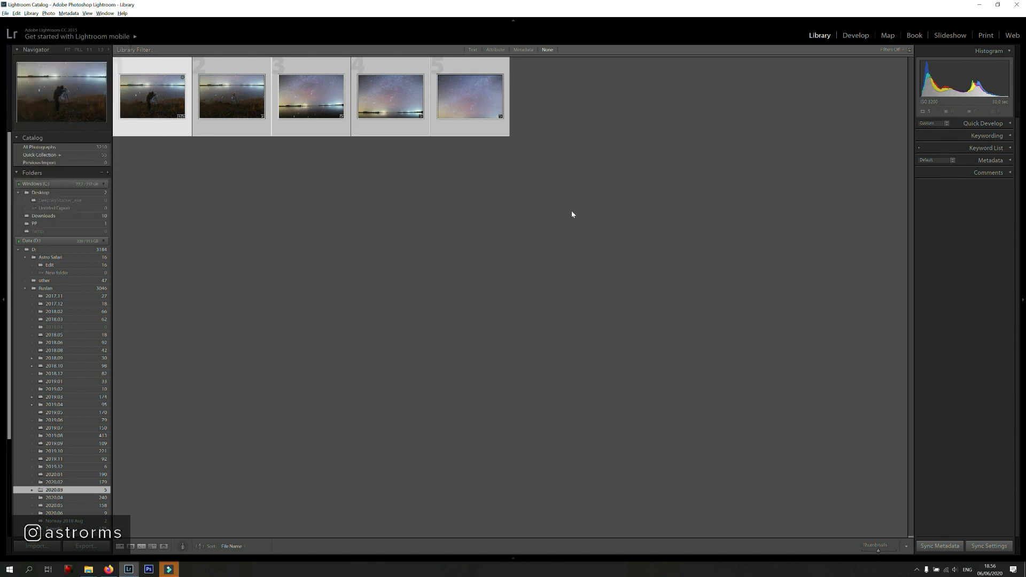
scroll(193, 132, down, 5)
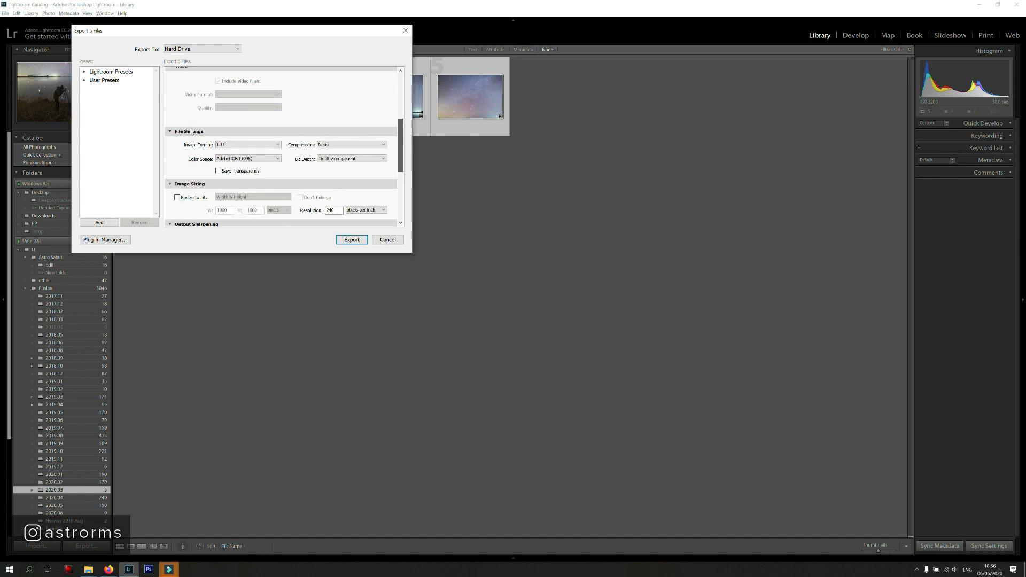
click(224, 145)
click(223, 146)
click(256, 159)
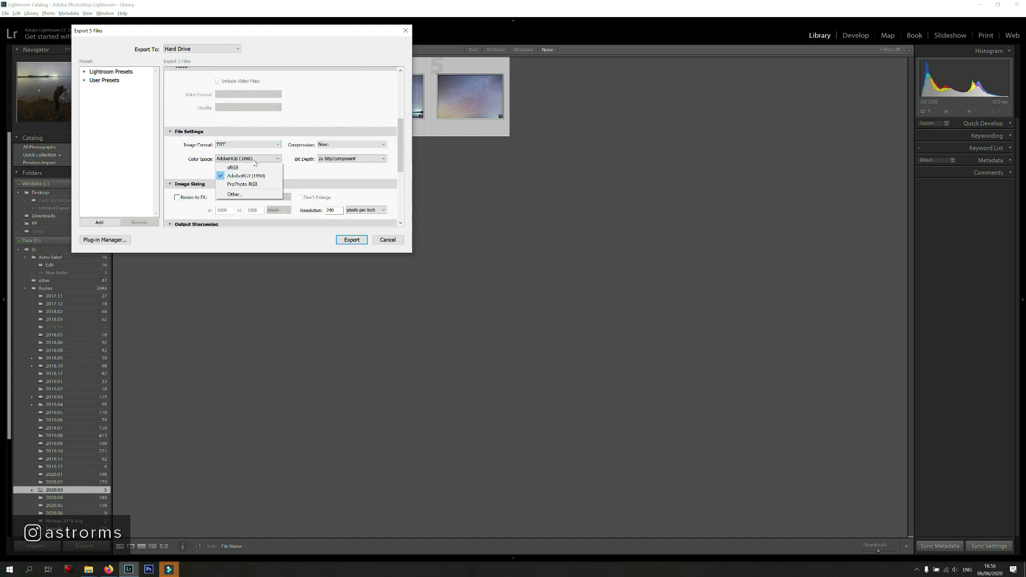
click(304, 167)
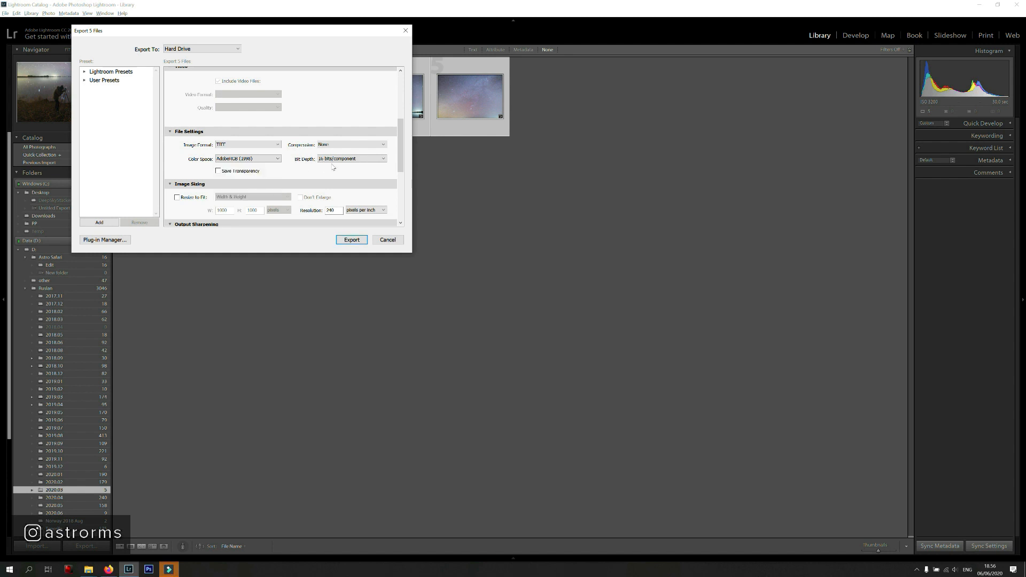
click(351, 240)
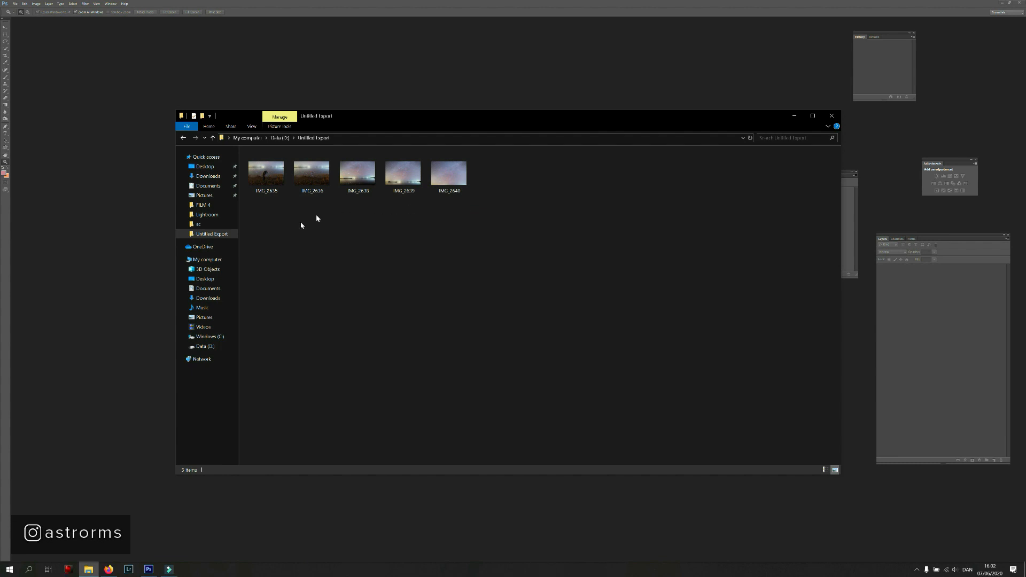
- Review the two foreground shots and the three sky shots among the TIFF files in the Untitled Export folder
drag(317, 209, 269, 160)
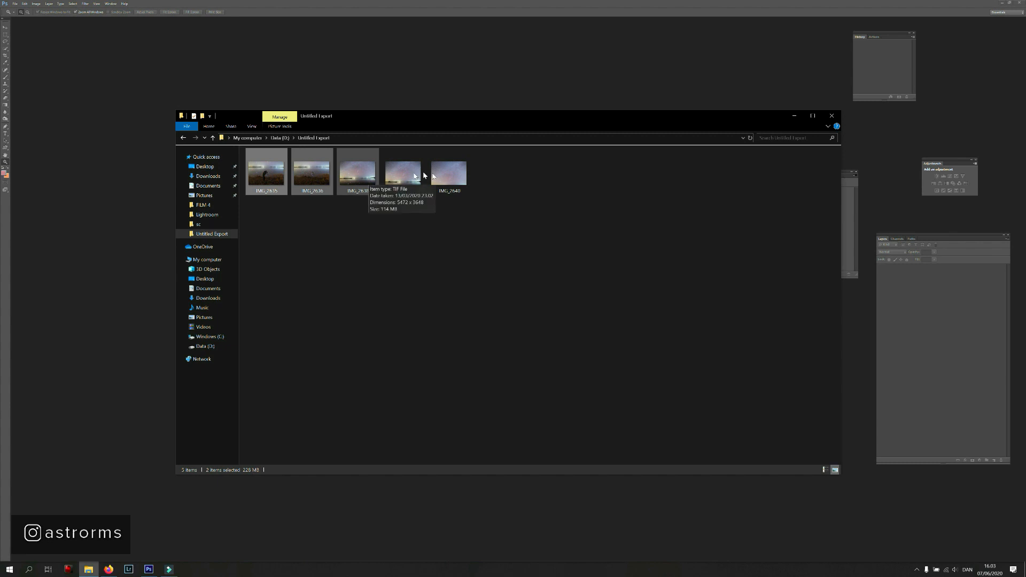
drag(513, 229, 361, 171)
click(460, 240)
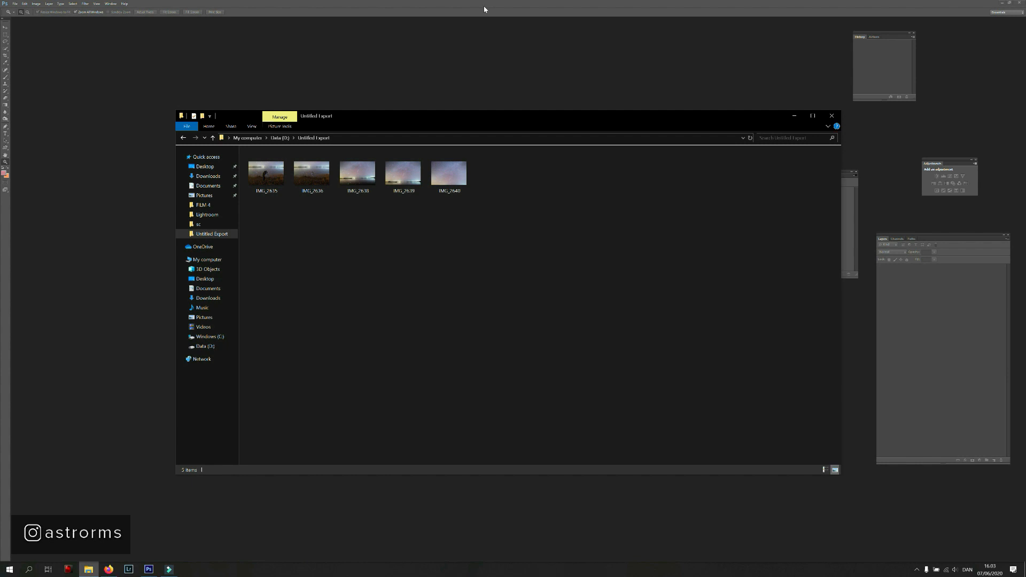
- Switch to Photoshop and combine the sky shots IMG_2638, IMG_2639 and IMG_2640 with Photomerge, using the Auto layout and blended images
click(336, 74)
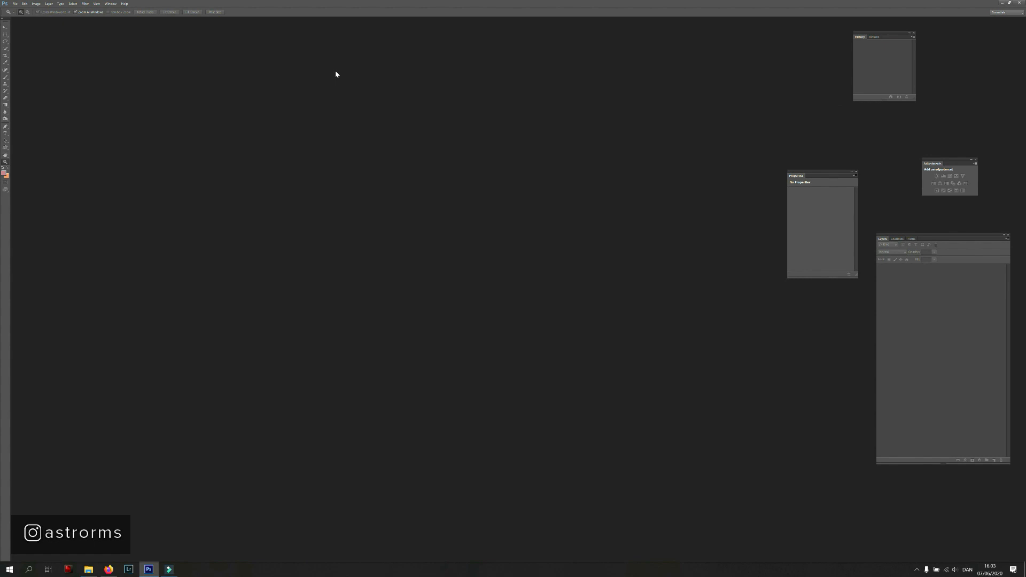
click(24, 4)
mouse_move(12, 5)
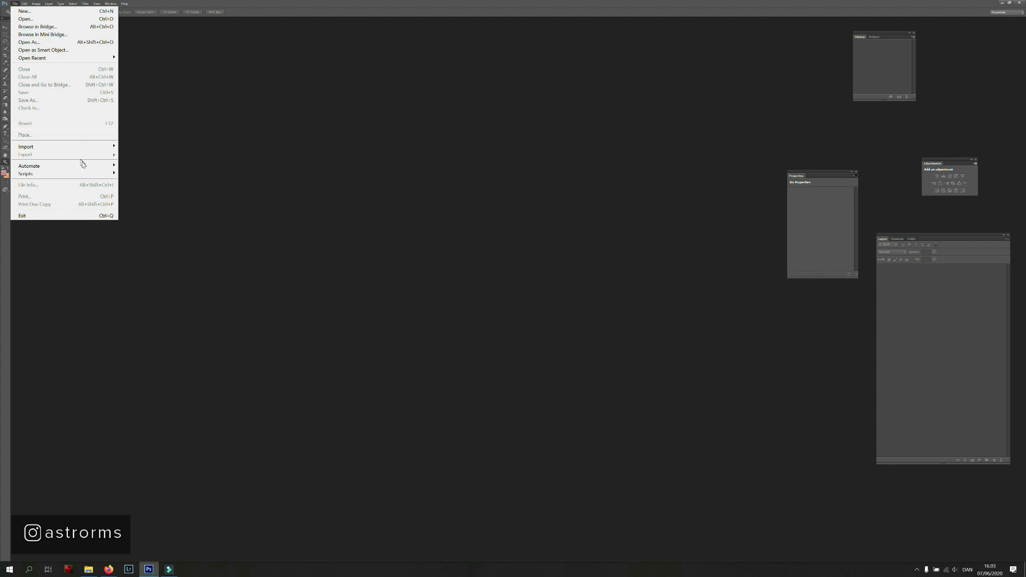
mouse_move(86, 169)
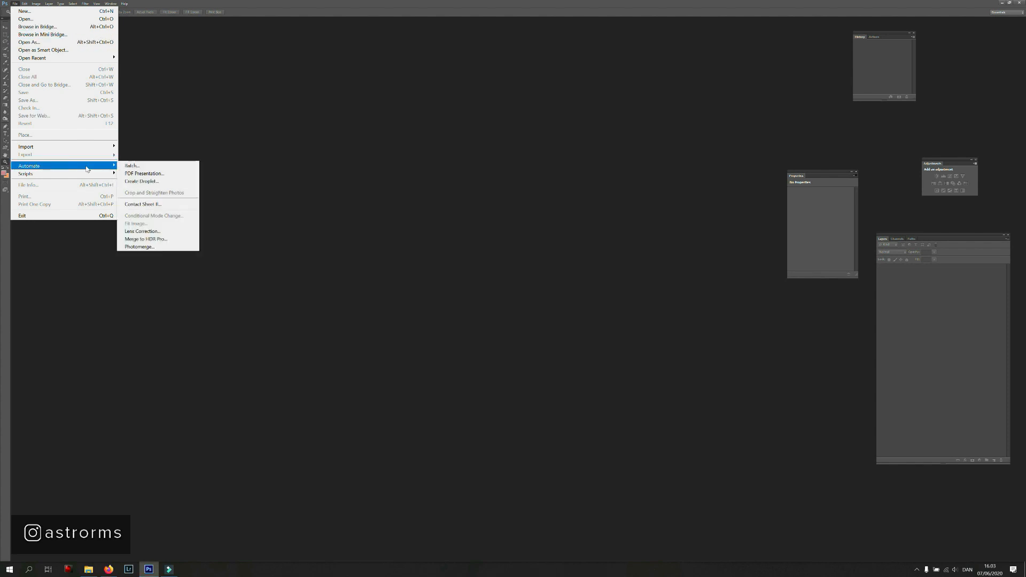
click(159, 247)
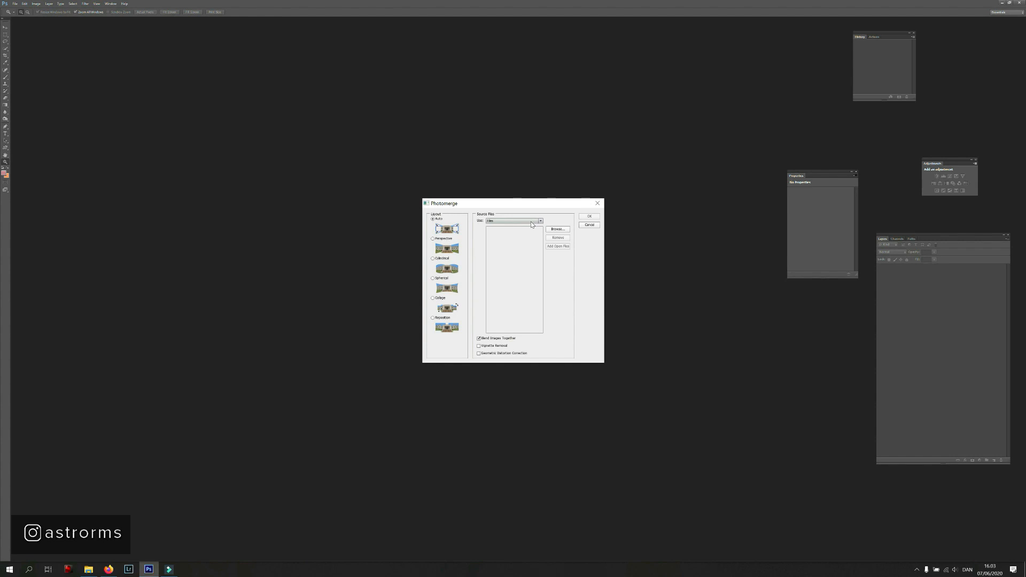
click(558, 229)
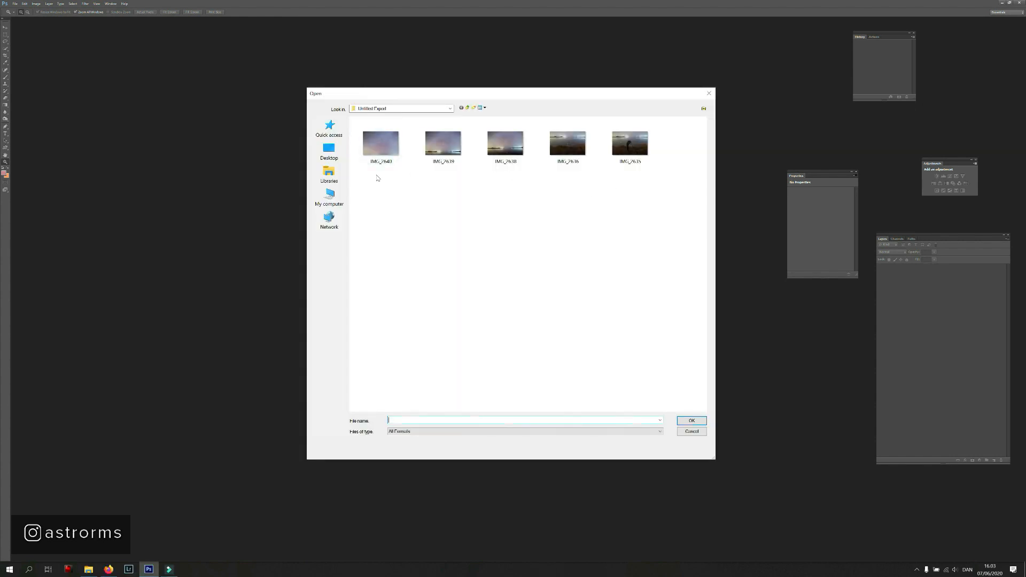
click(381, 143)
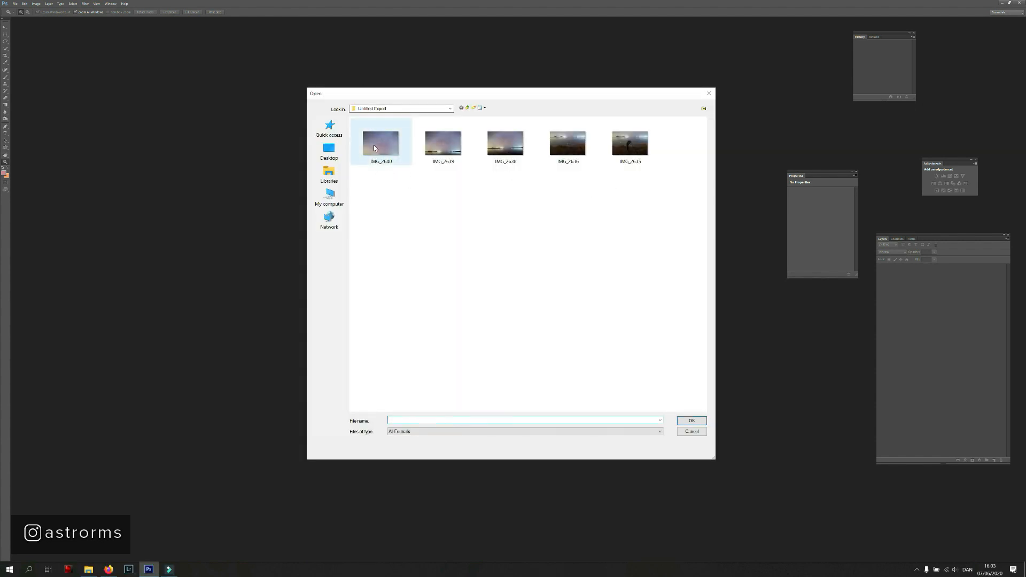
shift+click(495, 145)
click(692, 420)
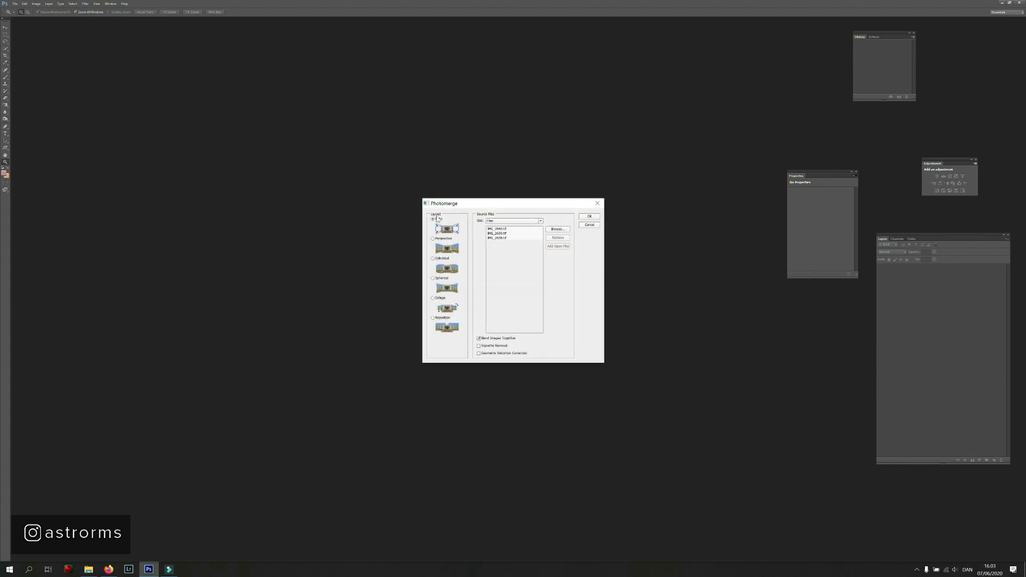
click(586, 217)
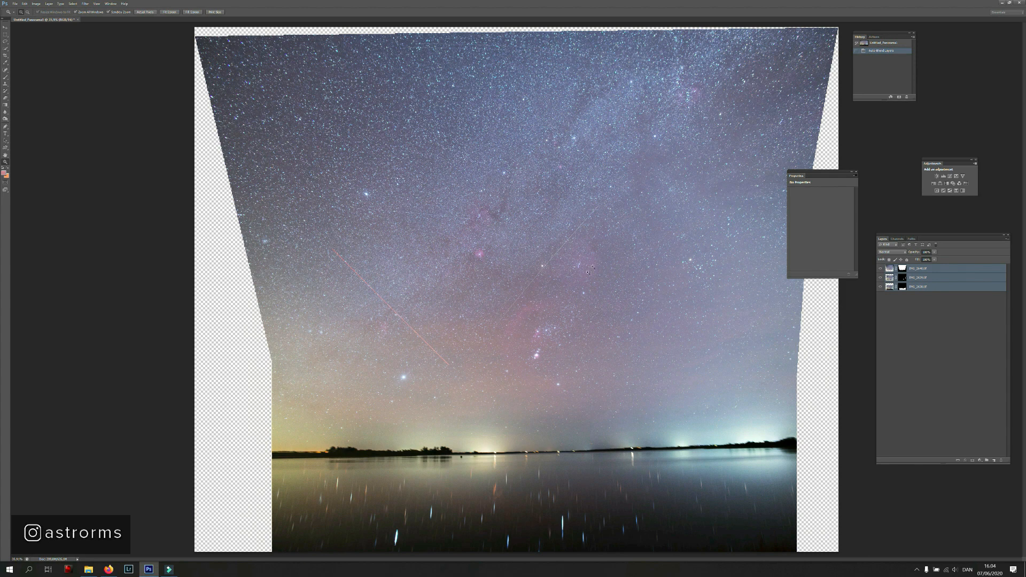
- Inspect the stitched panorama along the horizon and upper sky, and merge its three layers into one
drag(647, 291, 680, 291)
drag(636, 377, 539, 257)
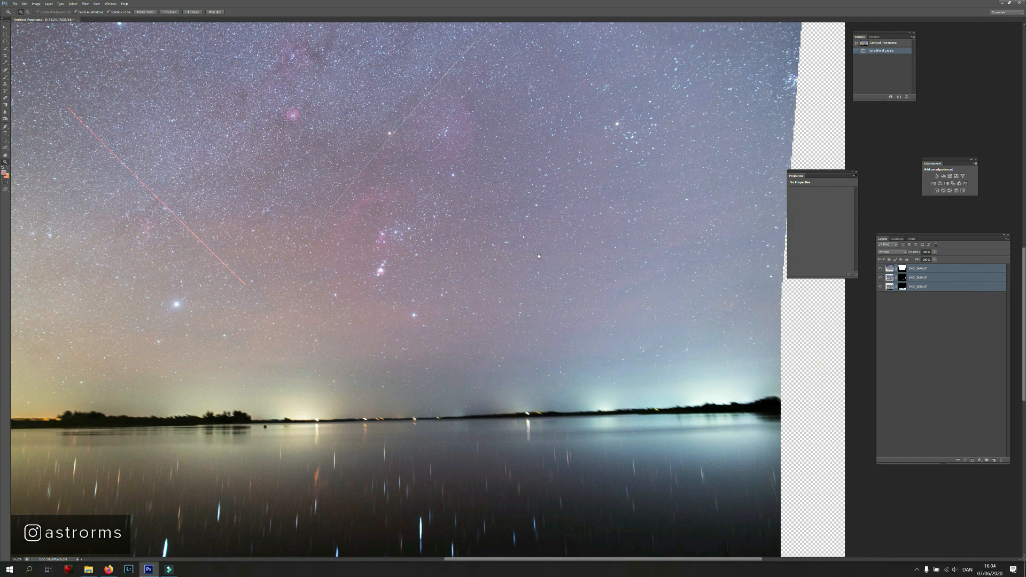
drag(408, 370, 677, 343)
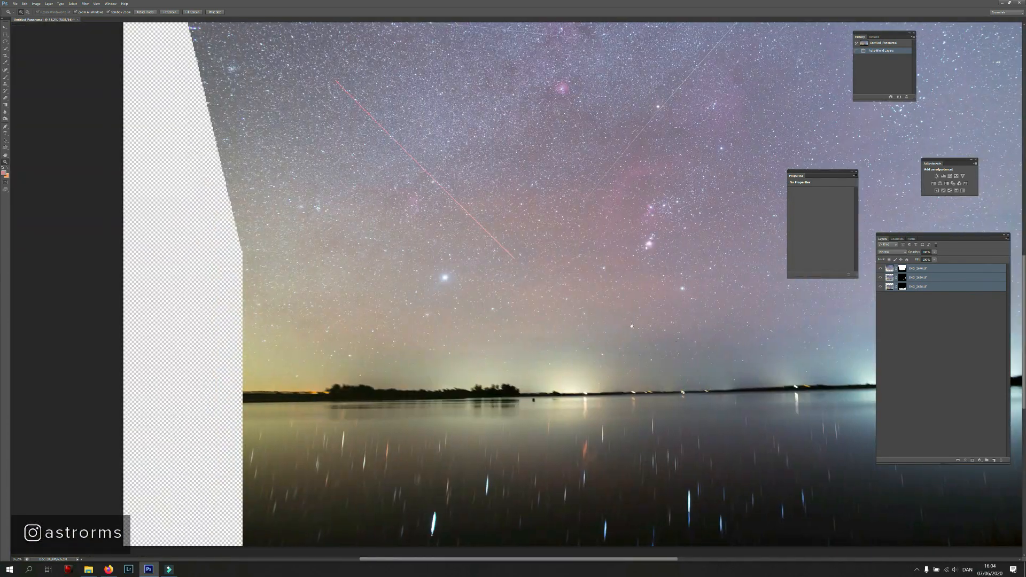
drag(379, 208, 422, 363)
drag(770, 268, 413, 275)
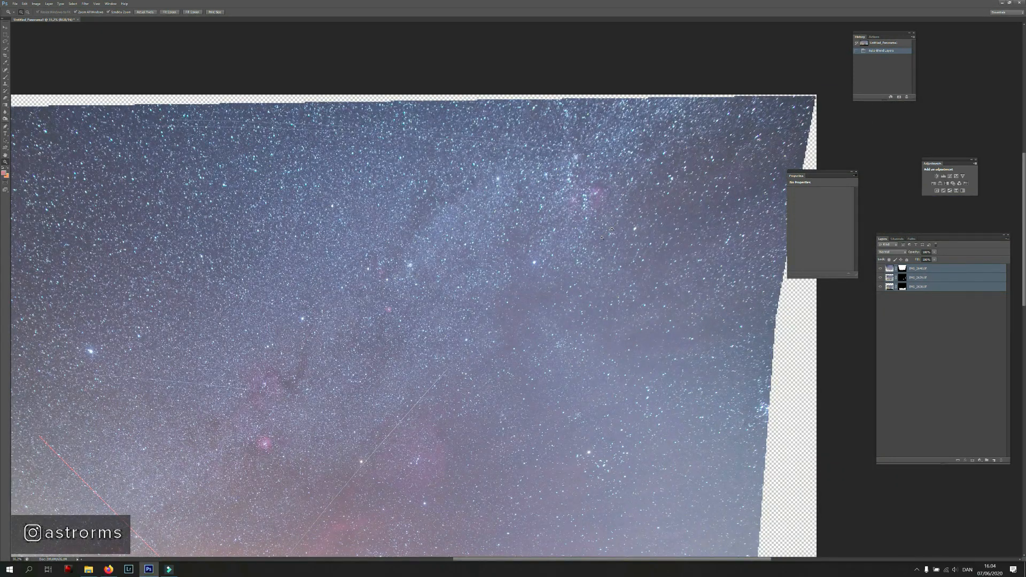
key(ctrl+0)
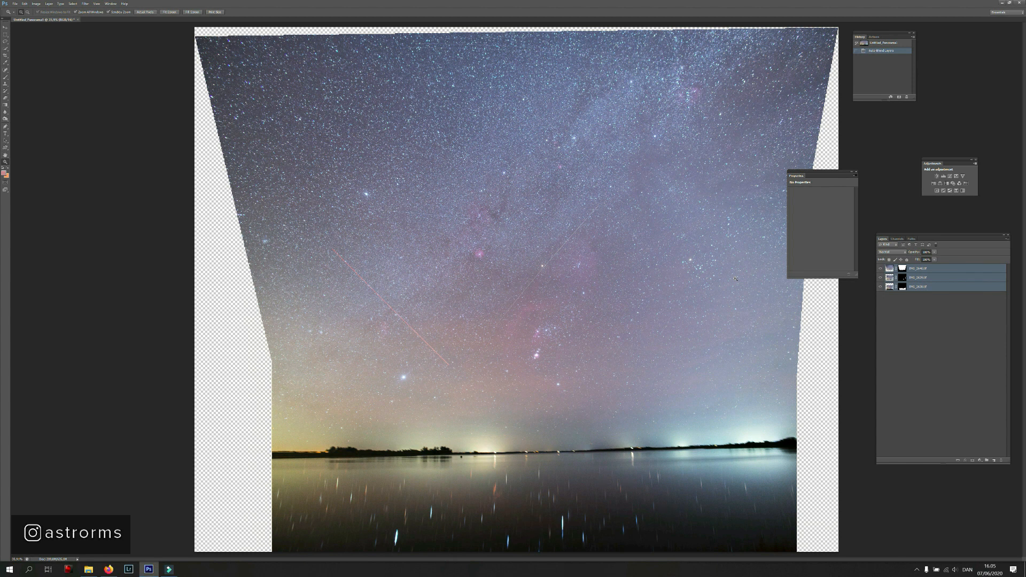
key(ctrl+shift+e)
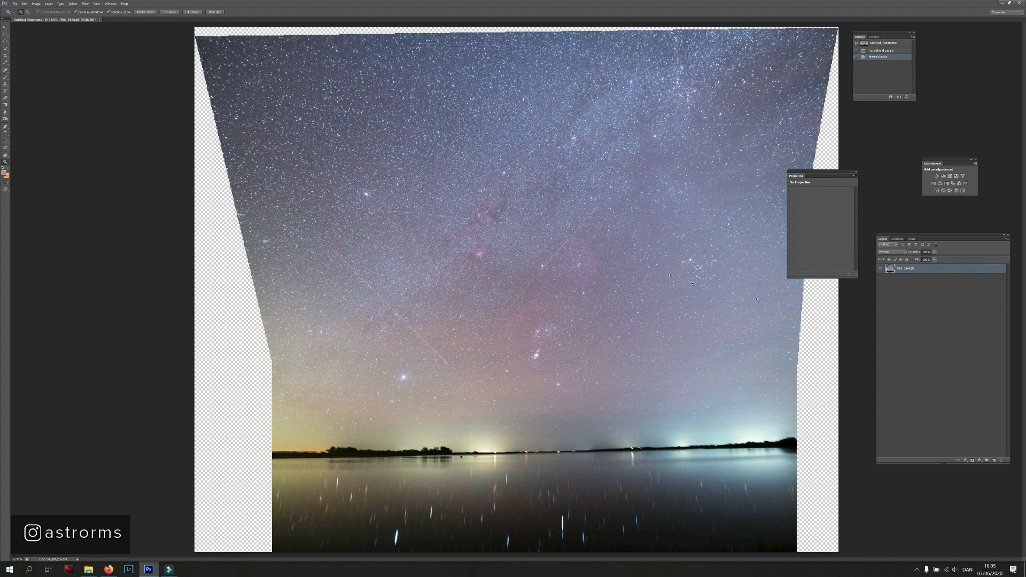
- Straighten the panorama along the far shoreline and crop away the transparent areas around the image
scroll(567, 316, down, 1)
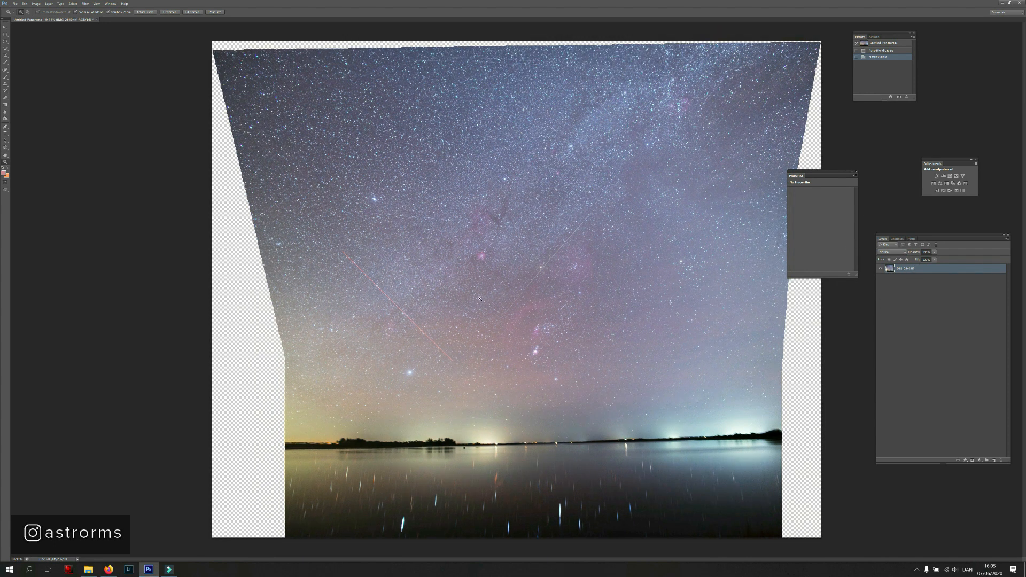
key(c)
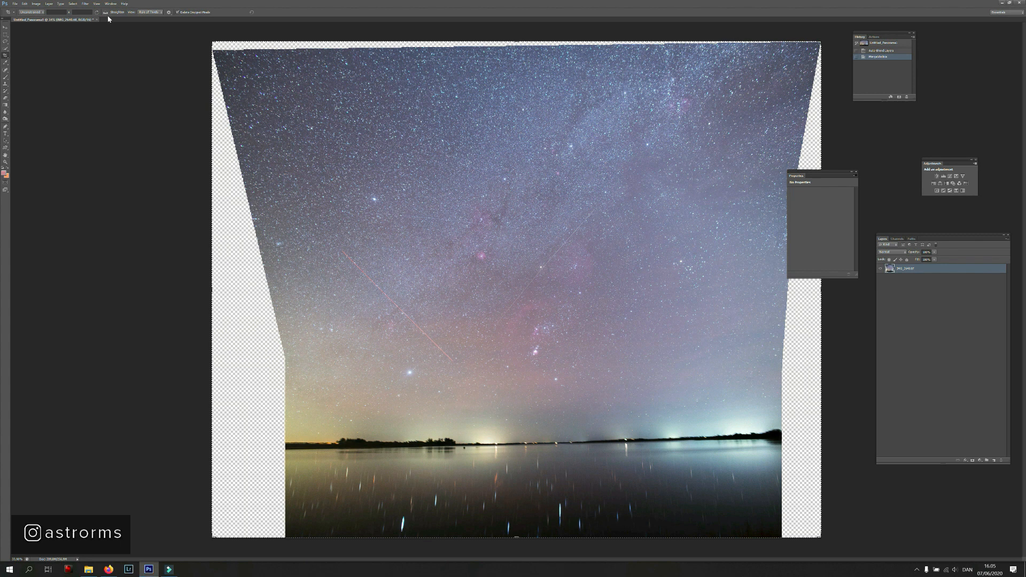
click(105, 14)
drag(282, 449, 889, 435)
drag(220, 298, 252, 299)
drag(779, 292, 761, 292)
drag(555, 47, 554, 48)
double_click(521, 250)
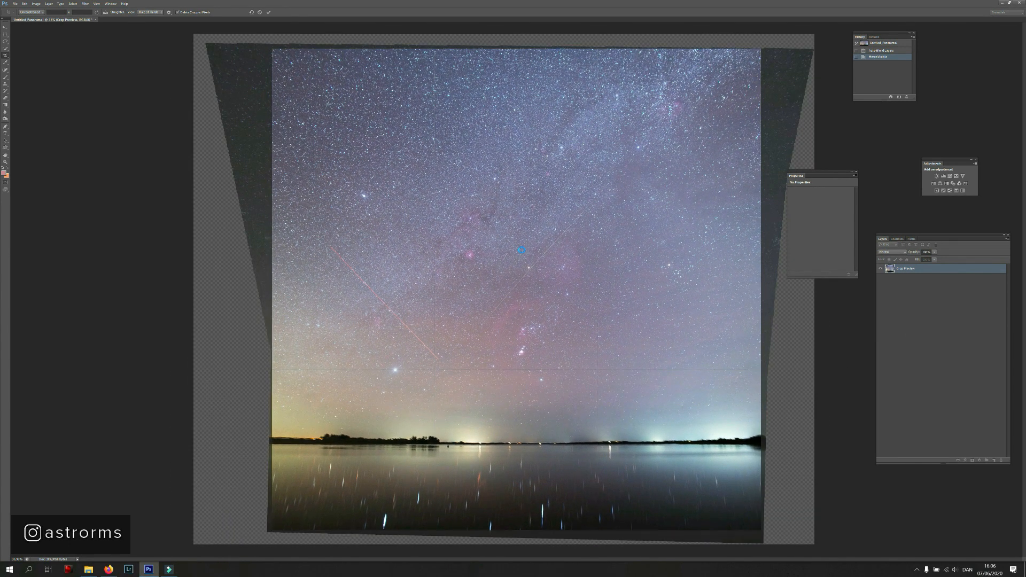
- Duplicate the panorama layer and remove the long red trail from the sky on the copy with the Clone Stamp tool
key(z)
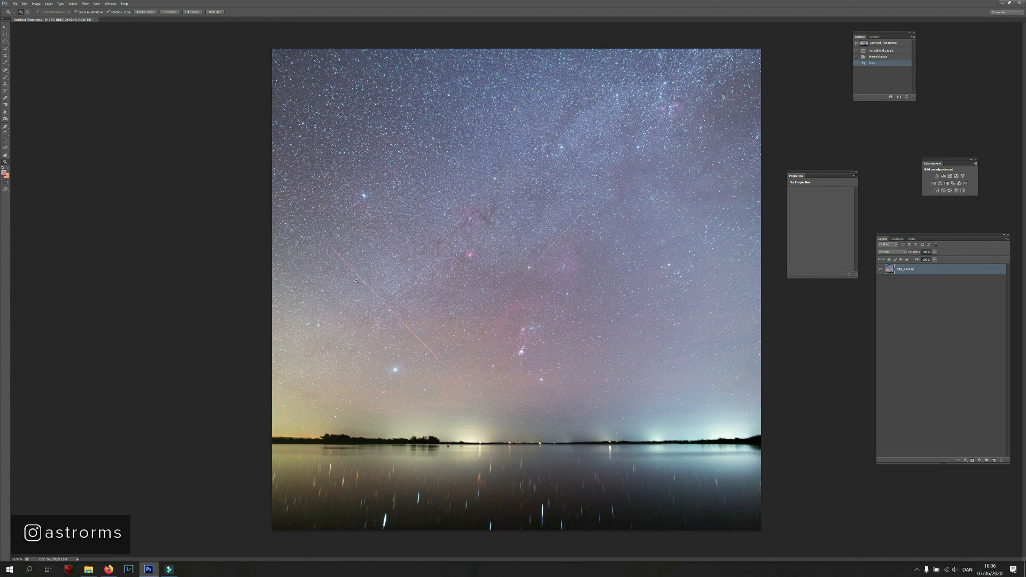
key(ctrl+j)
key(ctrl+z)
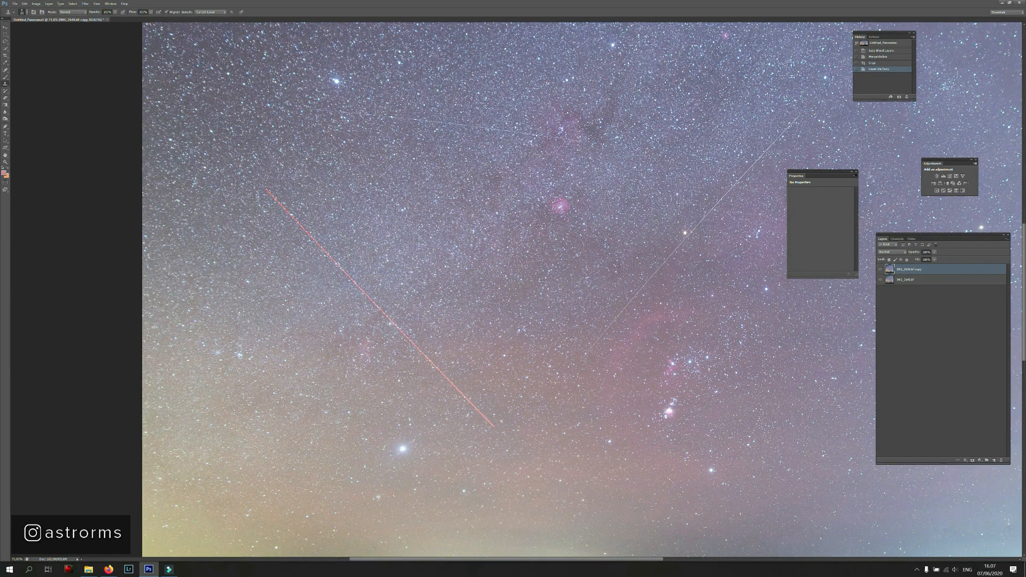
scroll(172, 228, up, 4)
drag(318, 170, 647, 522)
scroll(361, 218, up, 5)
mouse_move(648, 523)
mouse_down()
mouse_move(337, 258)
mouse_move(394, 317)
mouse_up()
mouse_move(395, 317)
mouse_down()
mouse_move(485, 414)
mouse_move(428, 337)
mouse_move(551, 461)
mouse_up()
scroll(485, 414, down, 2)
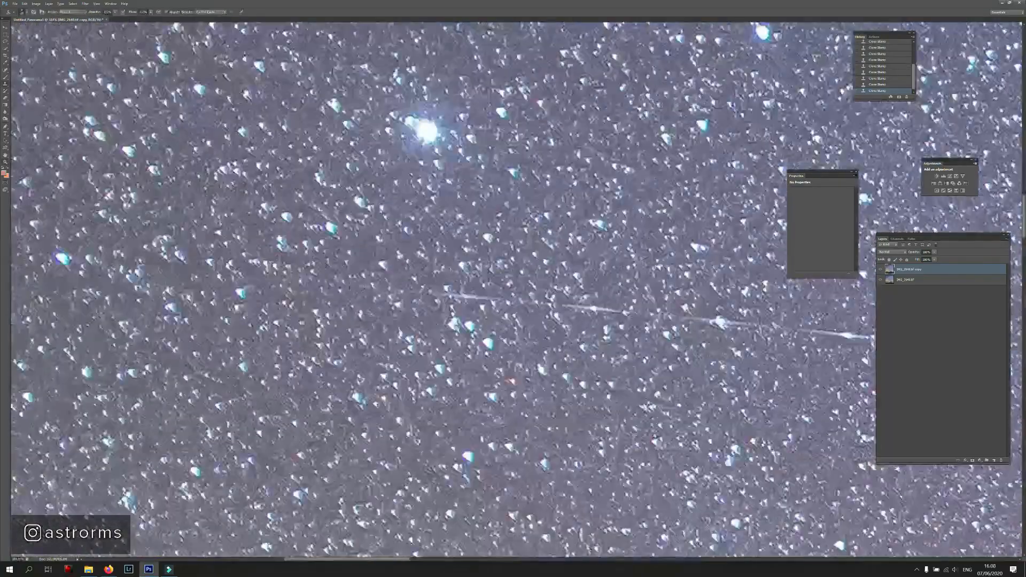
- Clone out the faint dashed white trail running below the bright star in the sky
drag(444, 294, 500, 300)
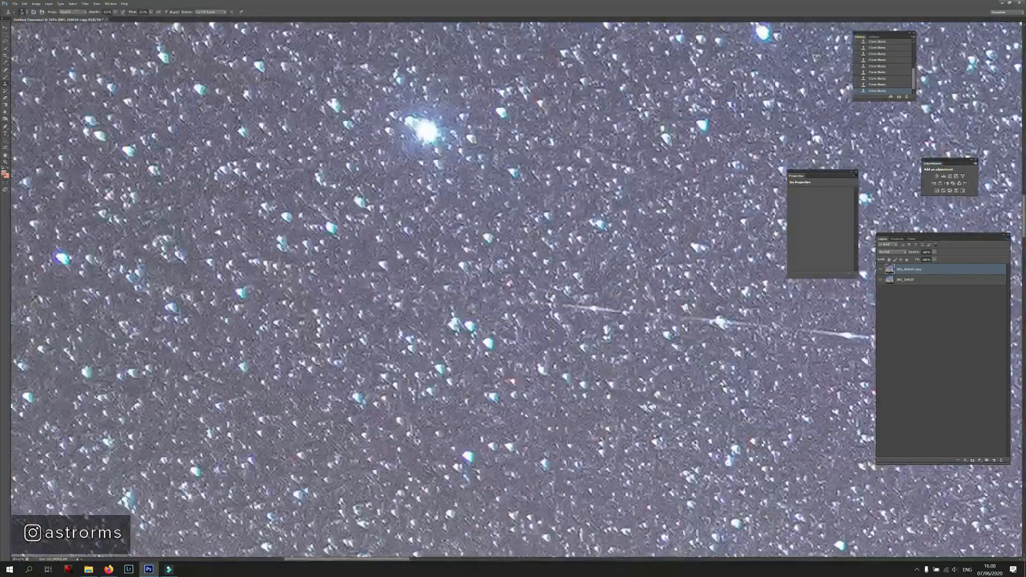
drag(561, 305, 620, 311)
drag(619, 311, 340, 268)
drag(406, 274, 577, 294)
mouse_move(577, 294)
mouse_down()
mouse_move(343, 236)
mouse_move(170, 217)
mouse_up()
drag(170, 217, 602, 274)
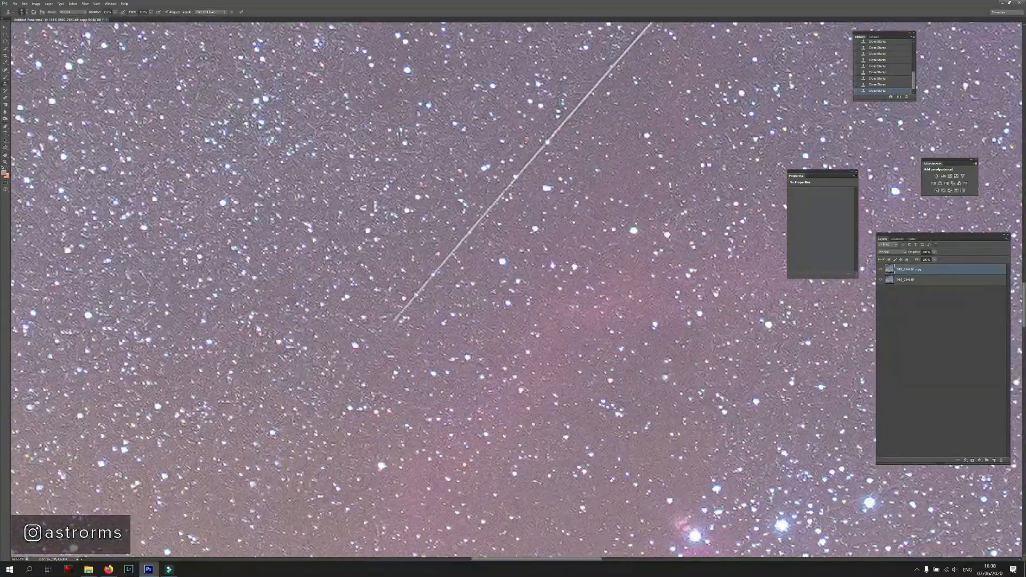
- Clone out the long diagonal white trail above Orion, working along it from its lower end to its upper end
drag(396, 320, 562, 114)
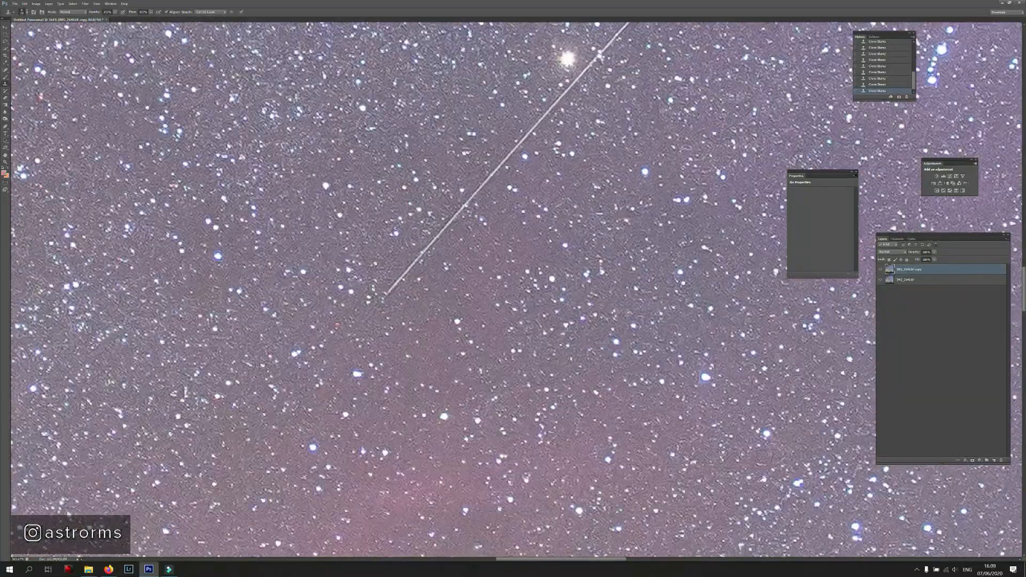
drag(380, 297, 527, 137)
drag(347, 297, 422, 208)
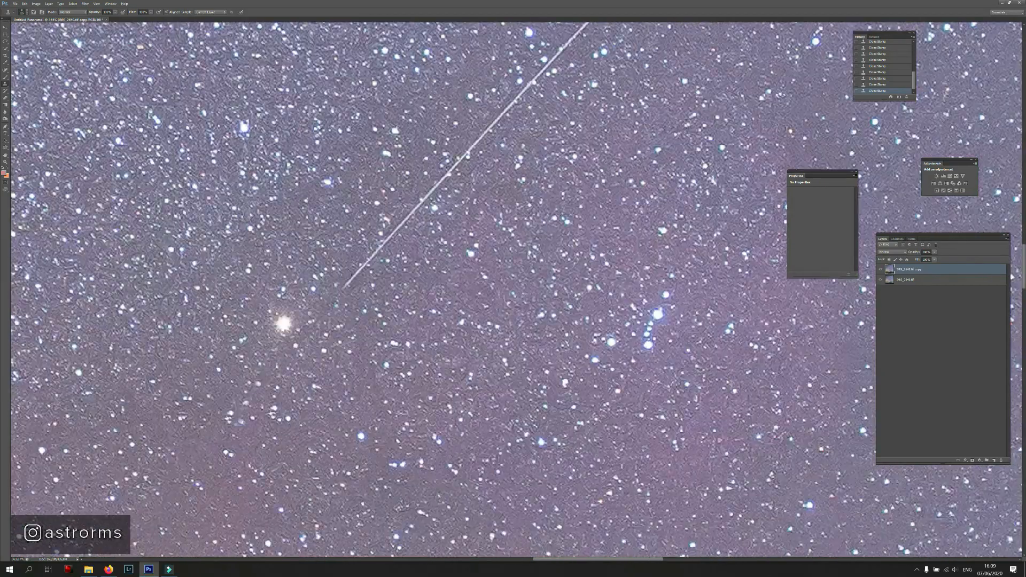
drag(342, 289, 489, 126)
drag(321, 347, 450, 211)
drag(359, 306, 493, 168)
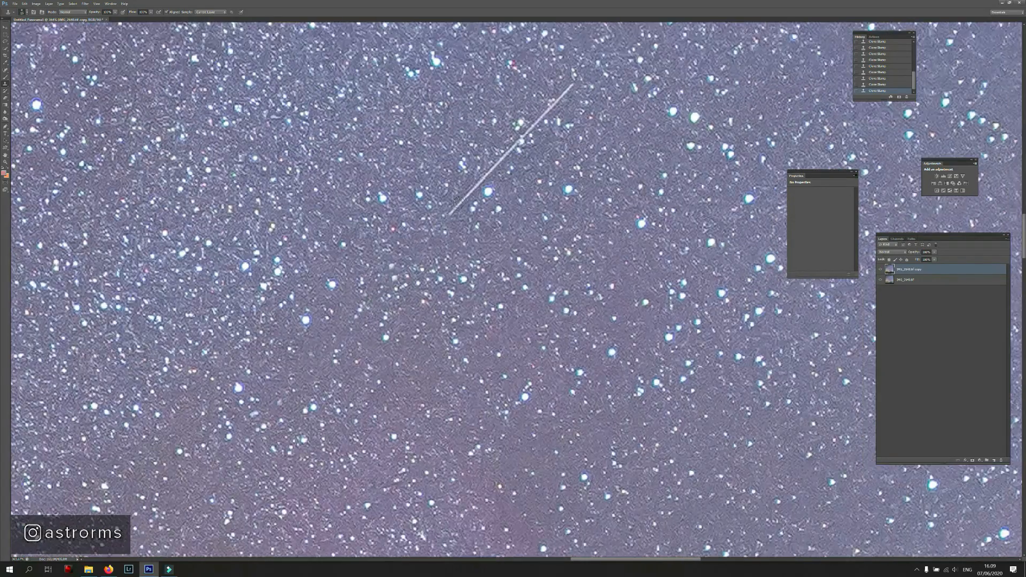
- View the whole retouched panorama and merge the copy with the original layer
key(z)
alt+click(459, 304)
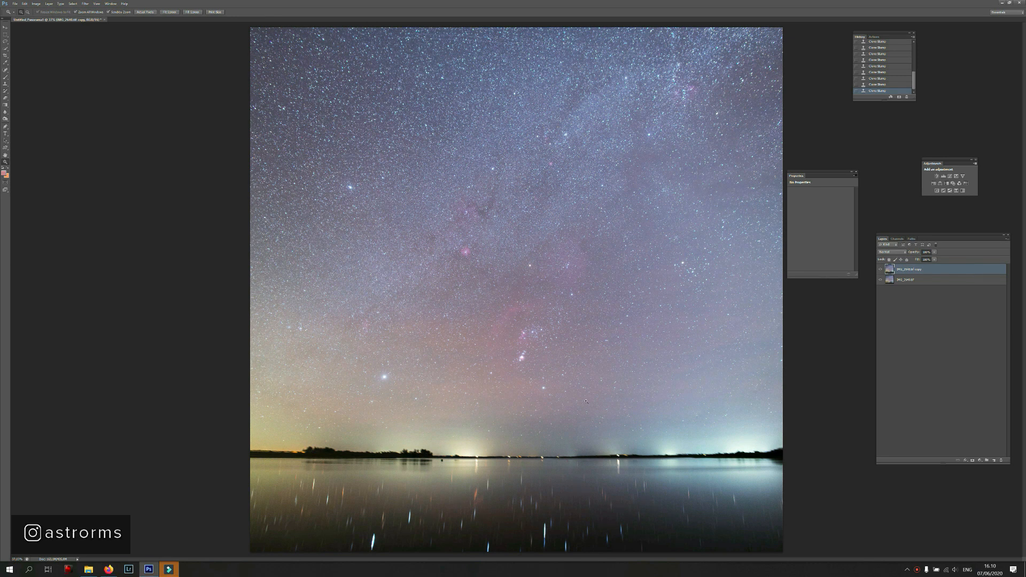
key(ctrl+shift+e)
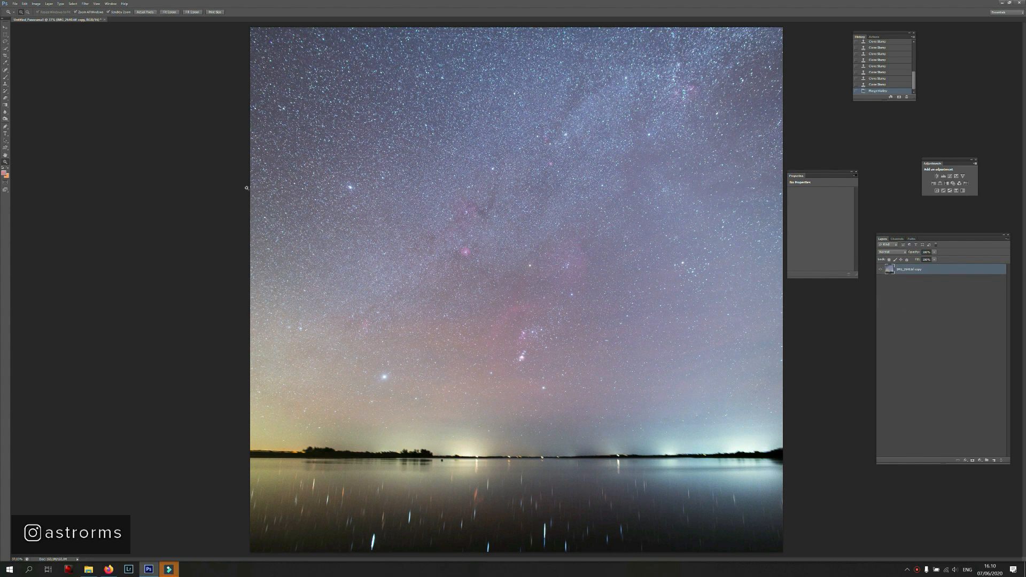
- Open the two foreground shots IMG_2635 and IMG_2636 from the export folder as separate Photoshop documents
key(alt+Tab)
drag(258, 201, 134, 18)
key(alt+Tab)
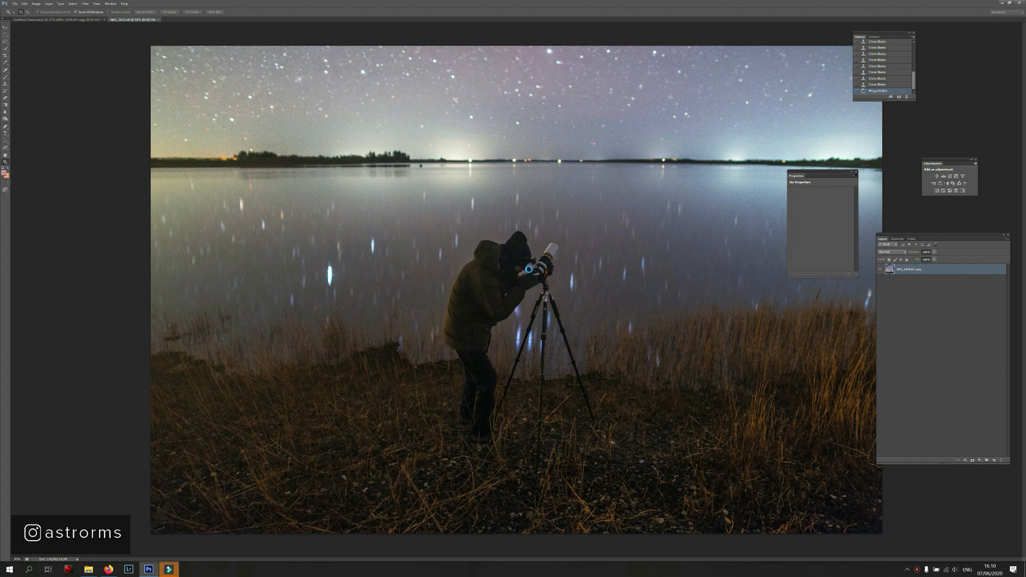
- Copy the IMG_2636 shot without the person into the IMG_2635 document as a new layer with the Move tool
key(v)
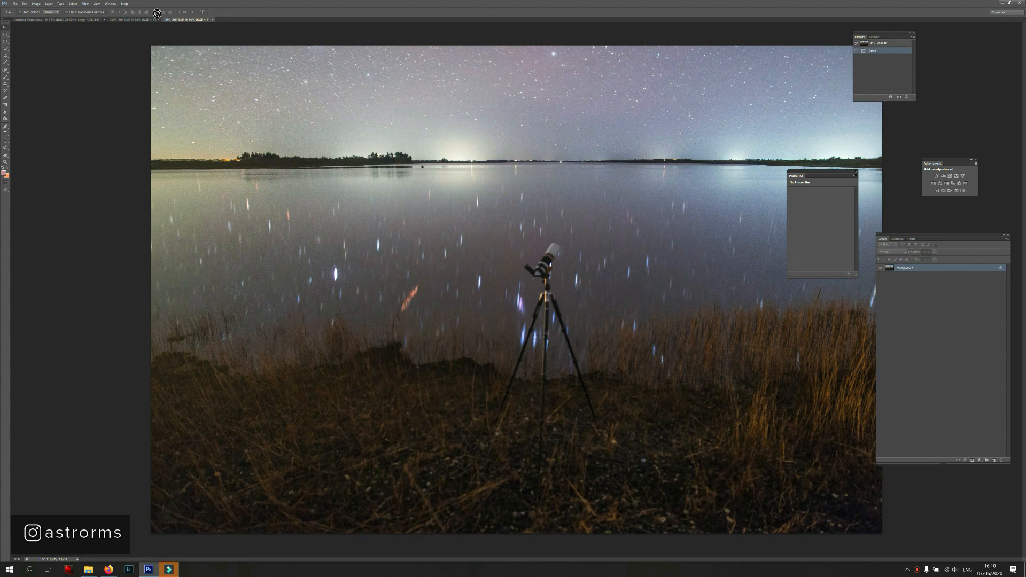
click(140, 19)
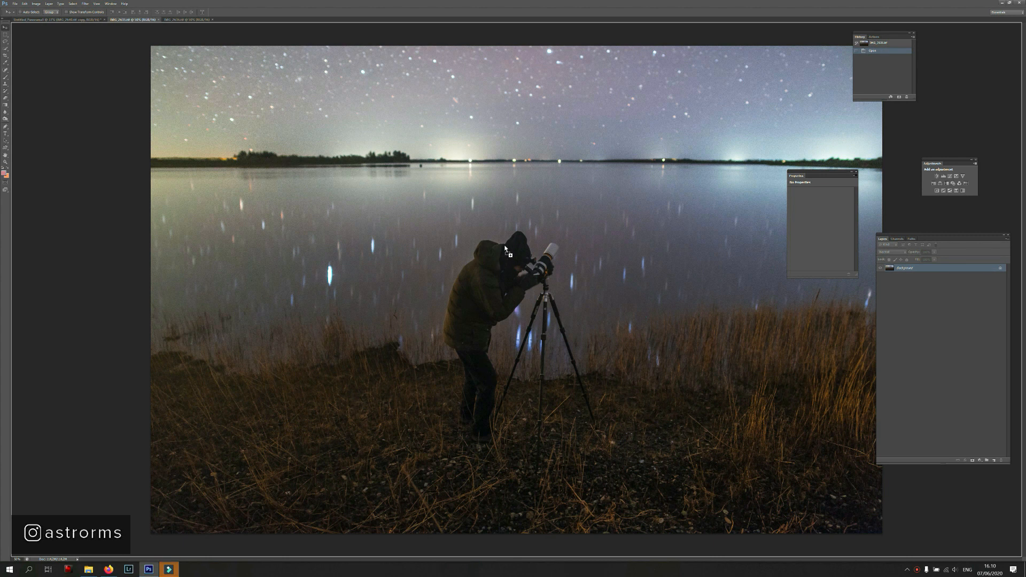
drag(511, 245, 508, 248)
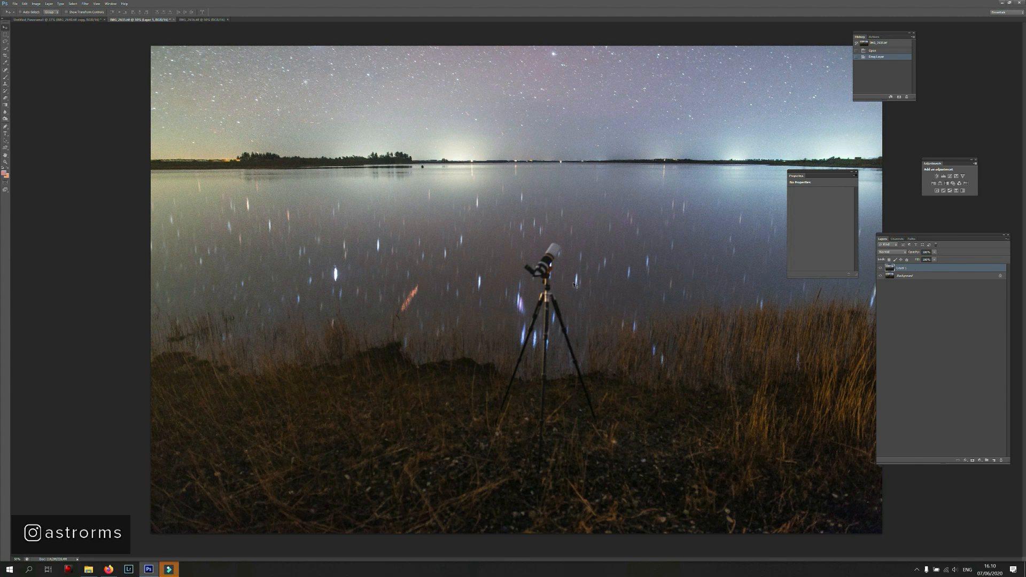
- Select both foreground layers and align them with Auto-Align Layers using the Auto projection
shift+click(930, 274)
click(25, 4)
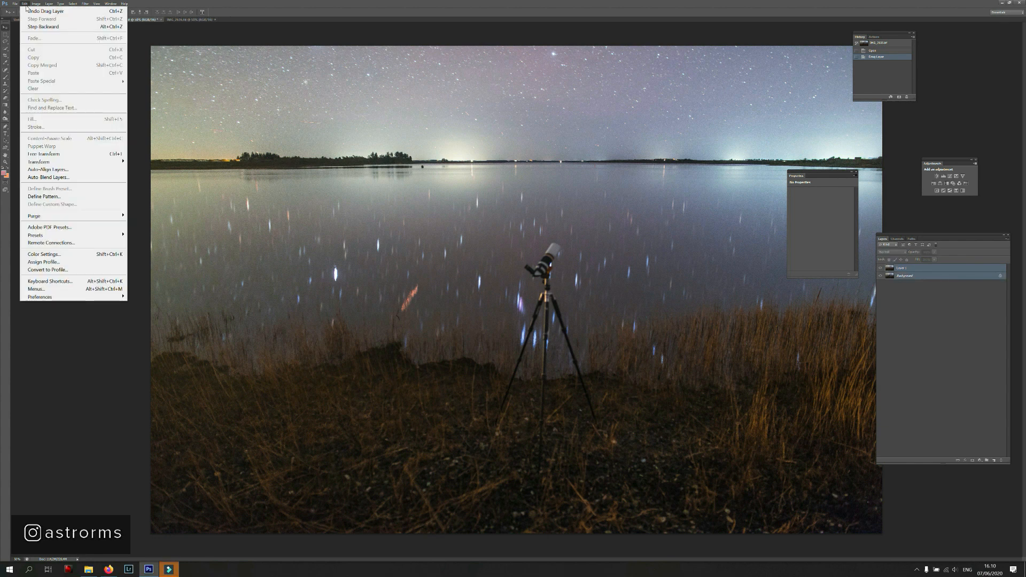
click(81, 170)
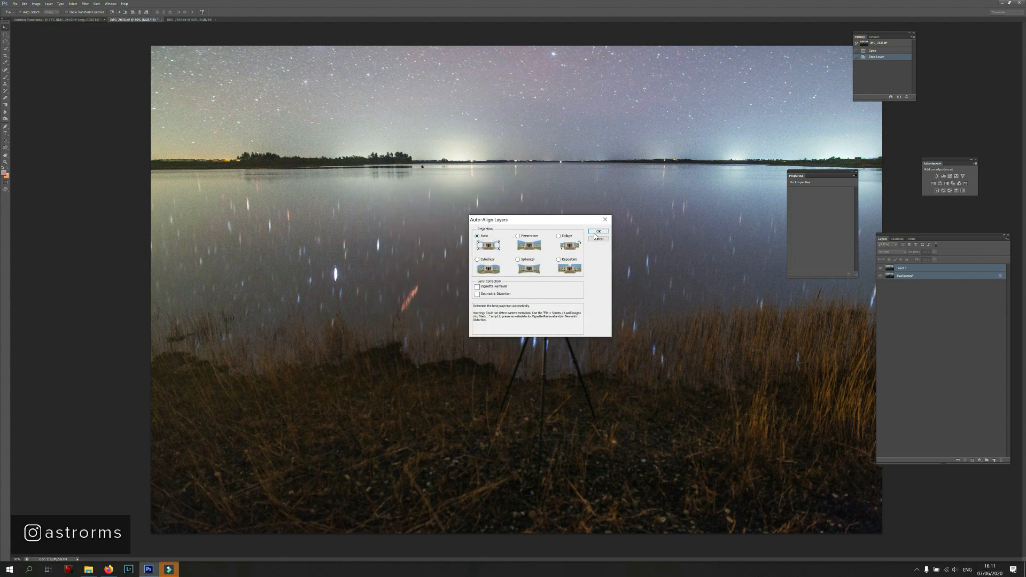
click(598, 232)
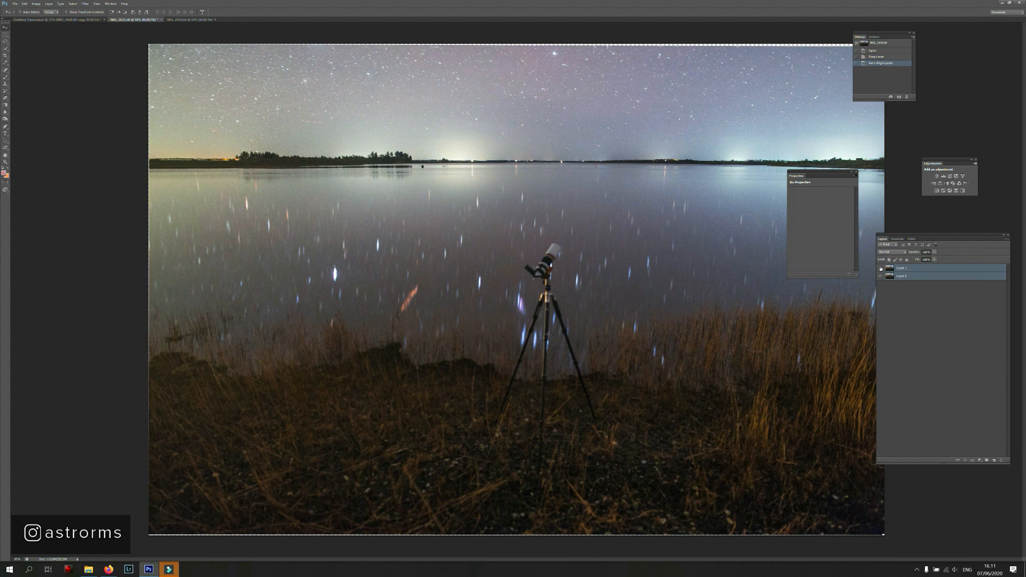
- Toggle the upper layer's visibility repeatedly to check how well the two foreground shots line up
click(881, 269)
click(881, 268)
click(881, 269)
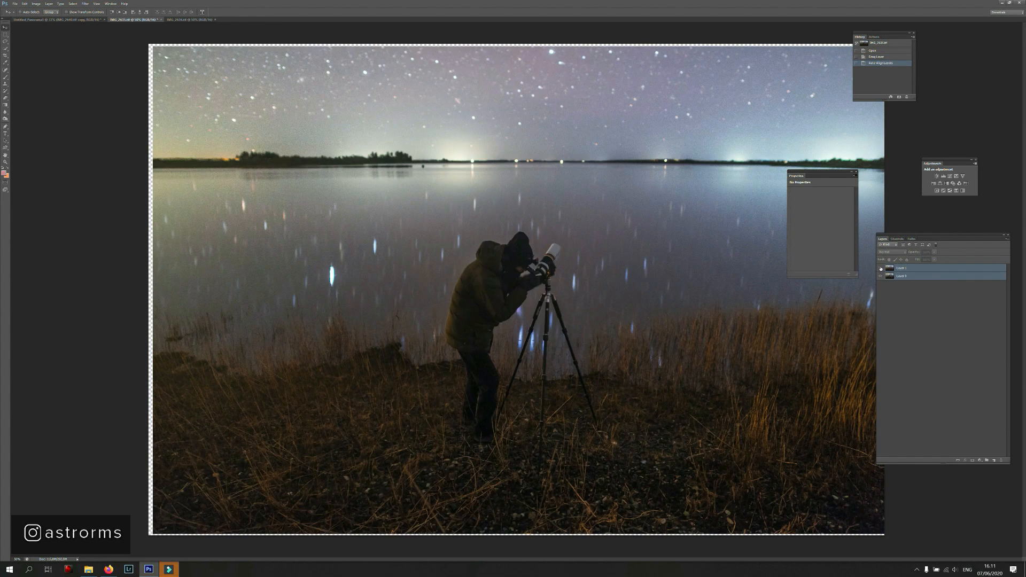
click(881, 268)
click(881, 268)
click(881, 268)
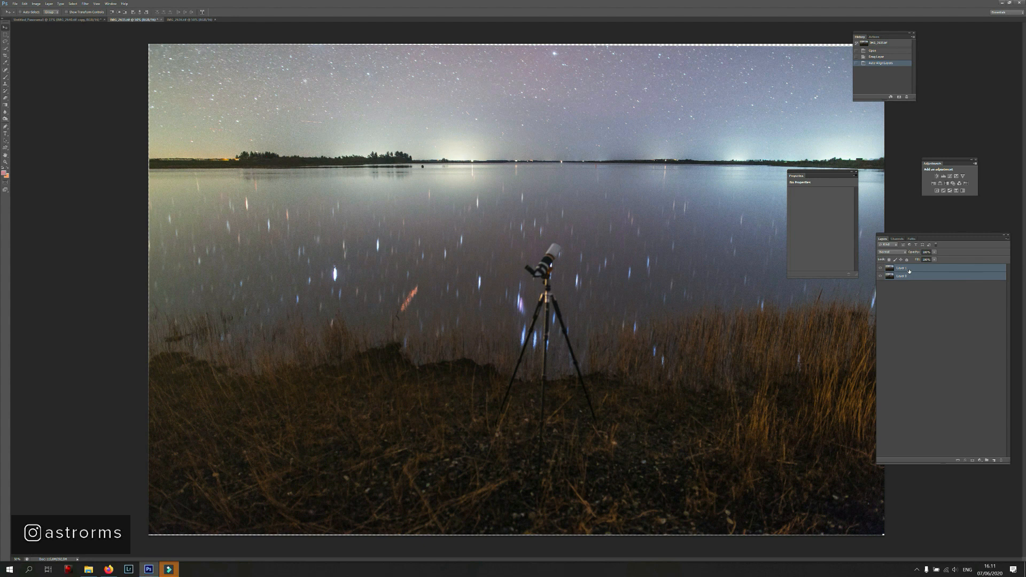
- Add a layer mask to the upper foreground layer and paint it black below the horizon to reveal the person and shore
click(909, 270)
click(973, 462)
key(b)
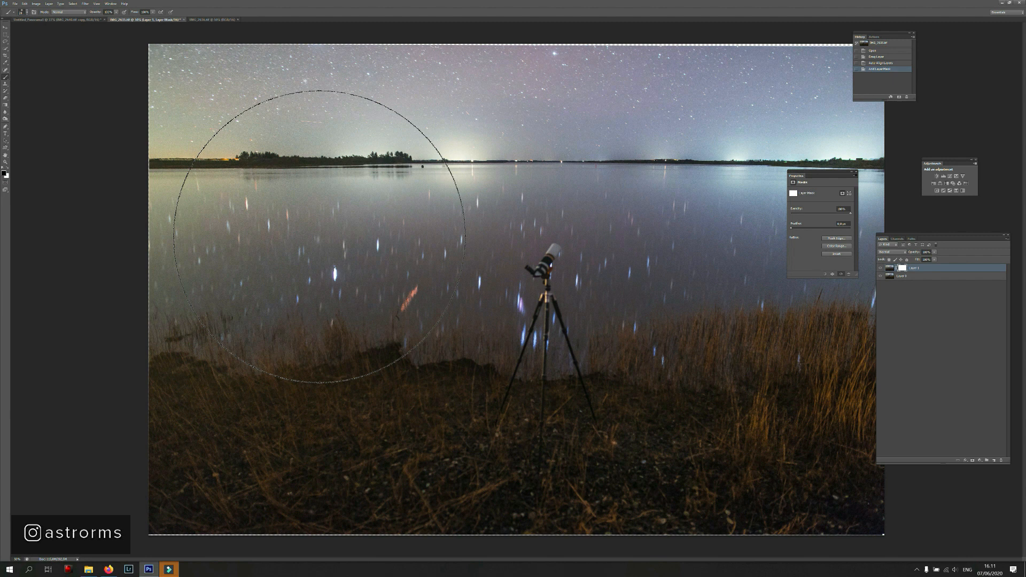
key(bracketleft)
key(bracketleft)
key(bracketleft)
key(bracketleft)
key(bracketleft)
key(bracketleft)
key(bracketleft)
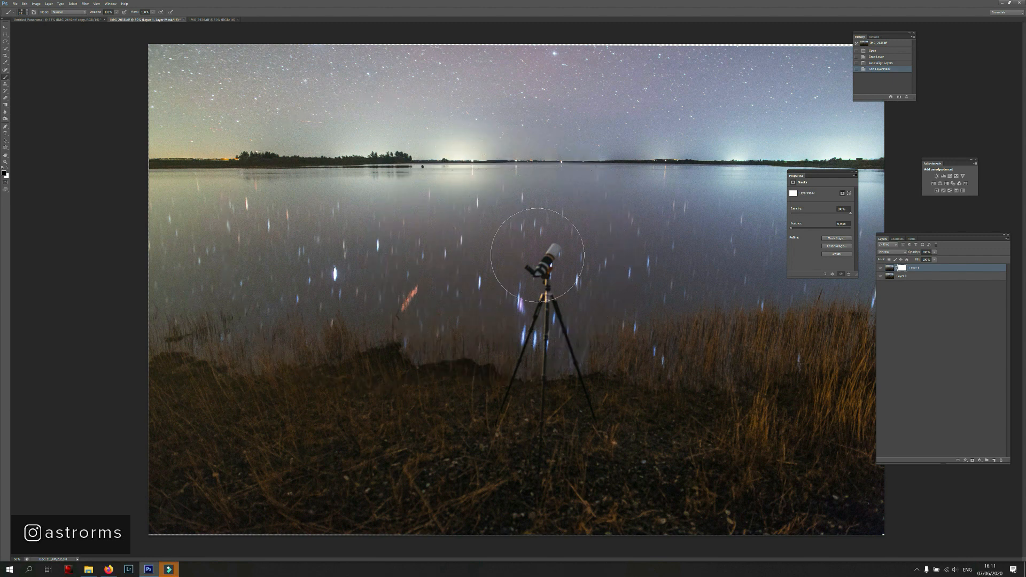
key(bracketleft)
mouse_move(562, 271)
mouse_down()
mouse_move(338, 268)
mouse_move(790, 366)
mouse_move(155, 412)
mouse_move(171, 406)
mouse_up()
drag(165, 252, 764, 267)
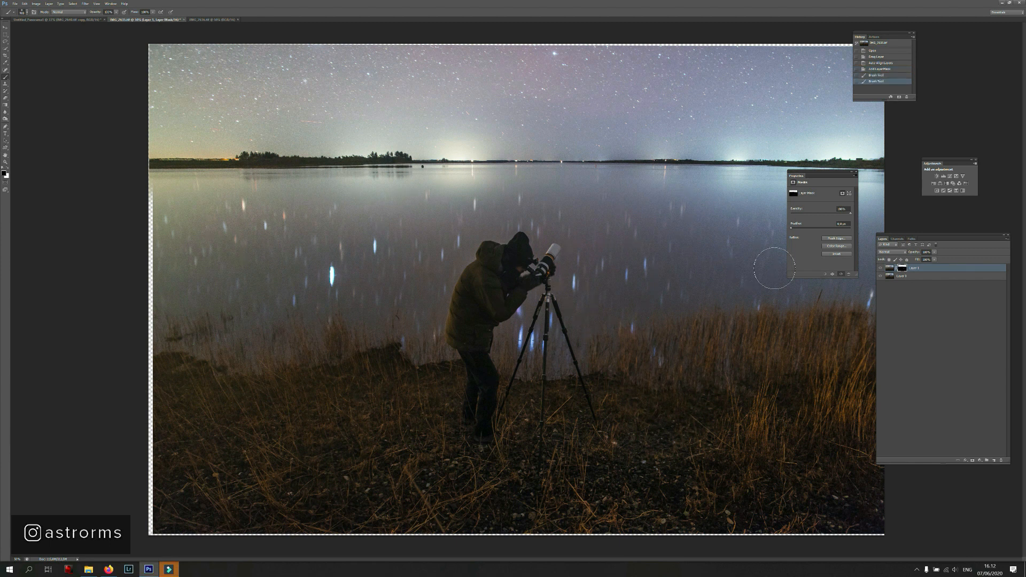
- Touch up the mask while viewing it alone, and check the blend along the horizon by toggling layer visibility
alt+click(903, 268)
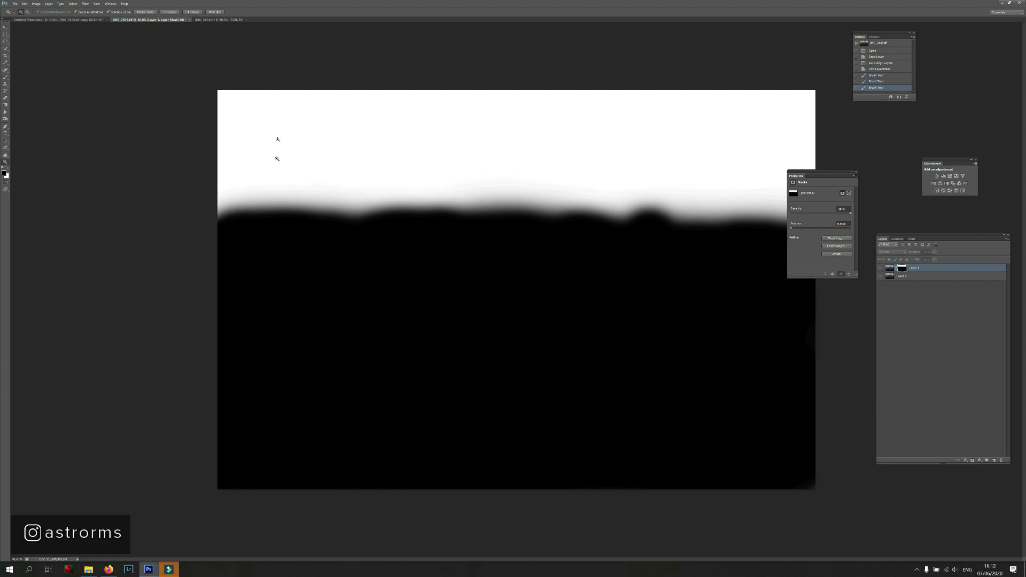
click(889, 268)
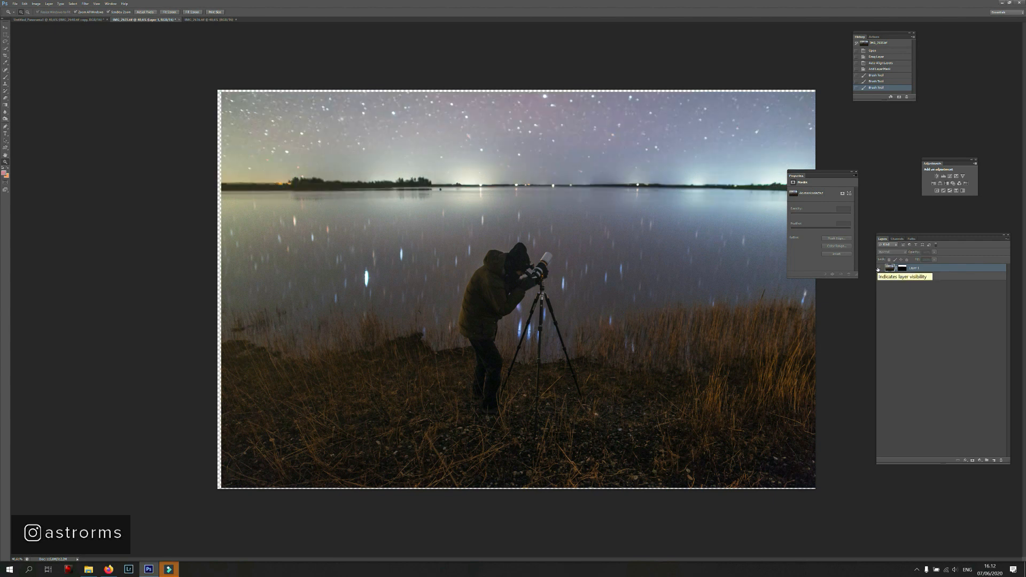
drag(420, 163, 429, 199)
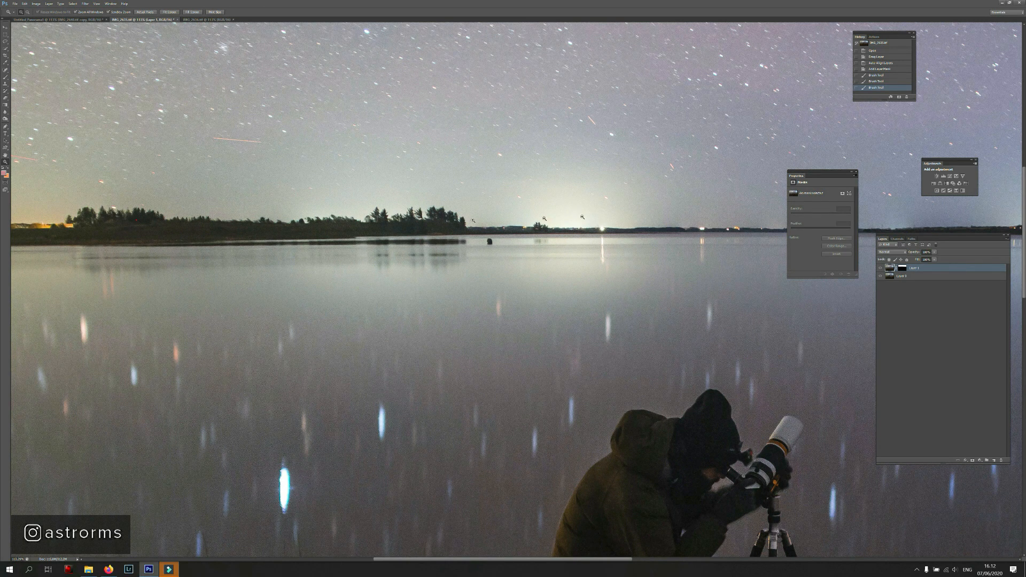
click(881, 271)
click(881, 273)
drag(496, 248, 428, 251)
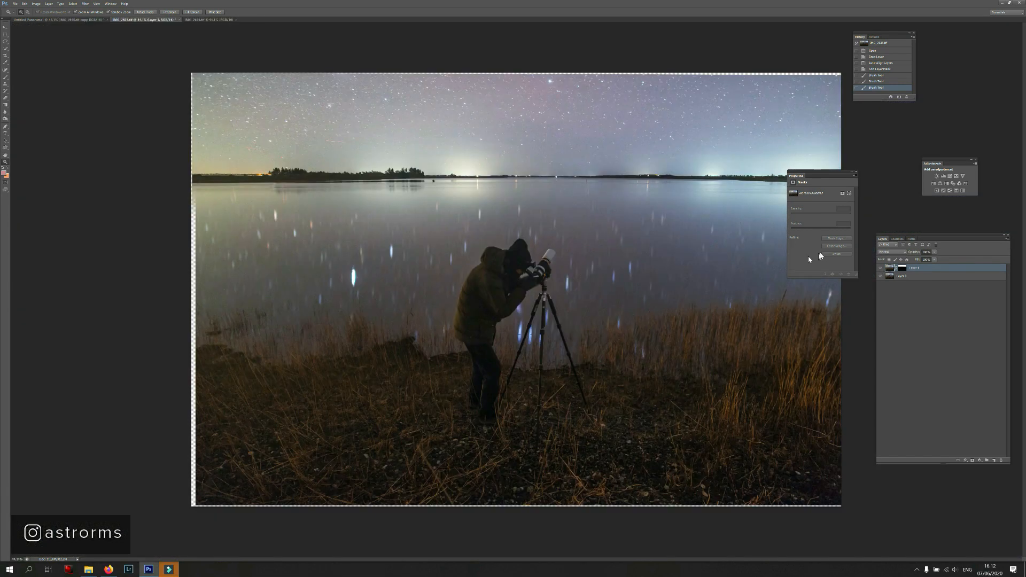
- Merge the visible foreground layers and crop away the transparent borders on all sides
key(ctrl+shift+e)
key(c)
drag(190, 280, 196, 279)
drag(516, 506, 517, 501)
drag(521, 75, 522, 80)
drag(839, 147, 836, 147)
key(Return)
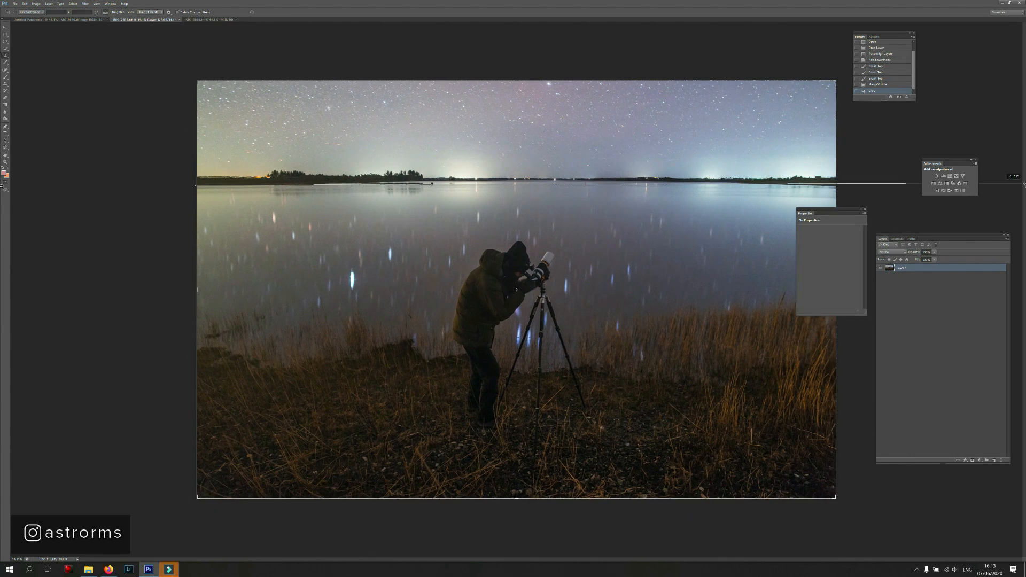
- Level the foreground shot's horizon with a slight crop rotation
key(Return)
key(z)
key(ctrl+0)
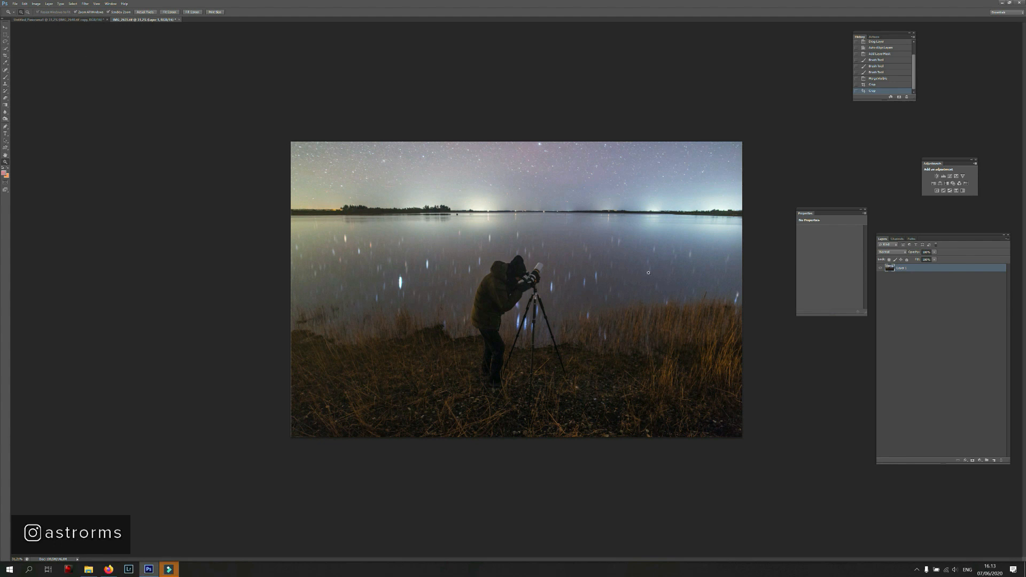
- Compare the sky panorama with the foreground document and select the lake, shore and person below the sky with Quick Selection
click(24, 19)
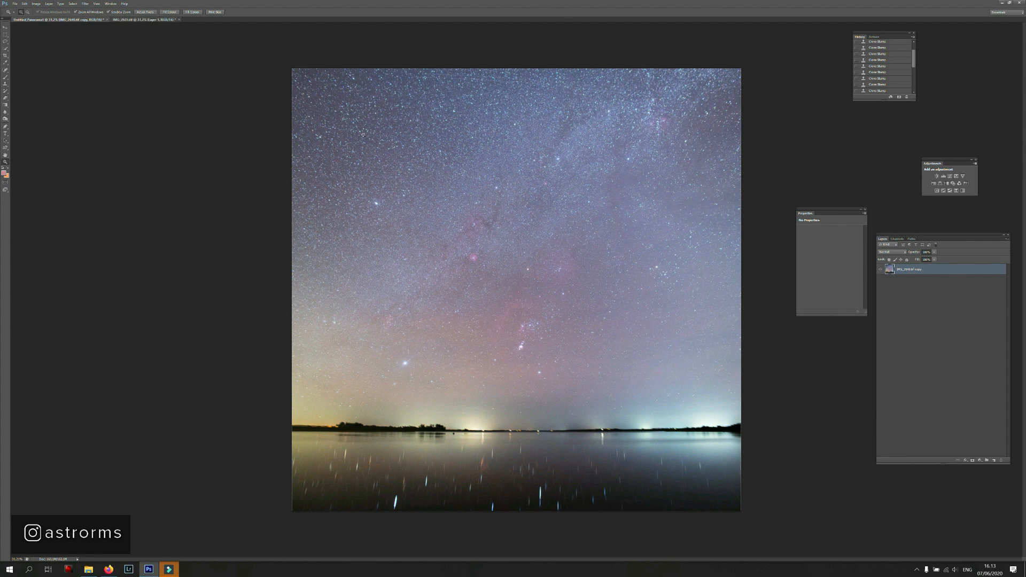
click(155, 20)
key(w)
mouse_move(248, 204)
mouse_down()
mouse_move(668, 206)
mouse_move(759, 332)
mouse_move(352, 367)
mouse_up()
key(z)
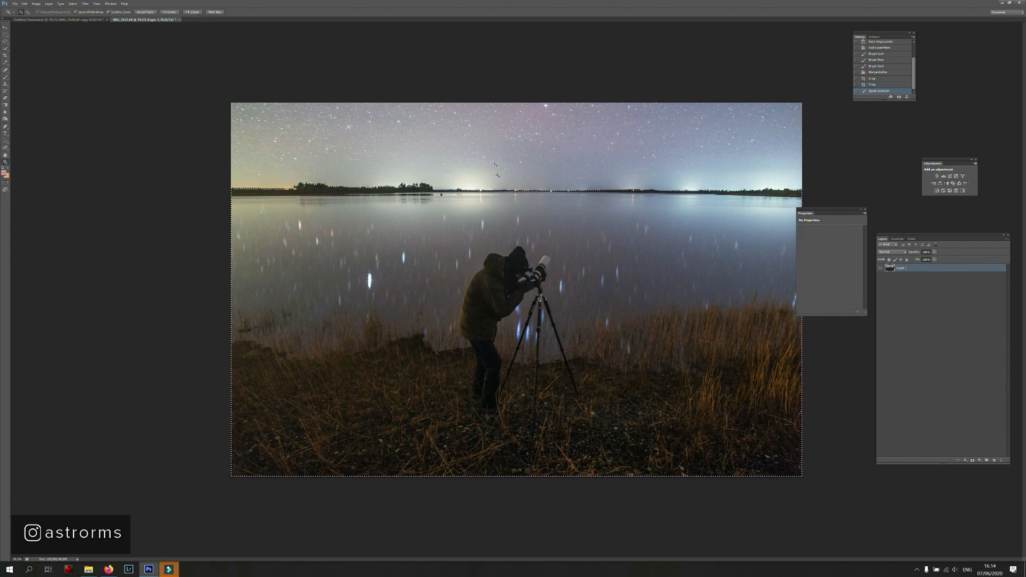
- Check the selection edge along the tree line and copy the selected foreground to a new layer
drag(403, 174, 451, 194)
drag(476, 232, 503, 235)
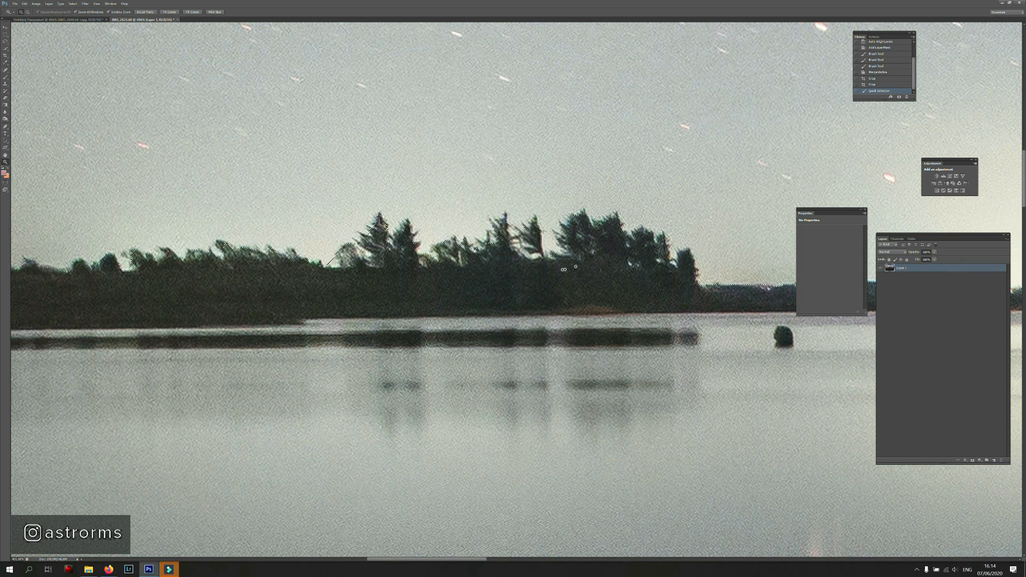
drag(575, 266, 545, 268)
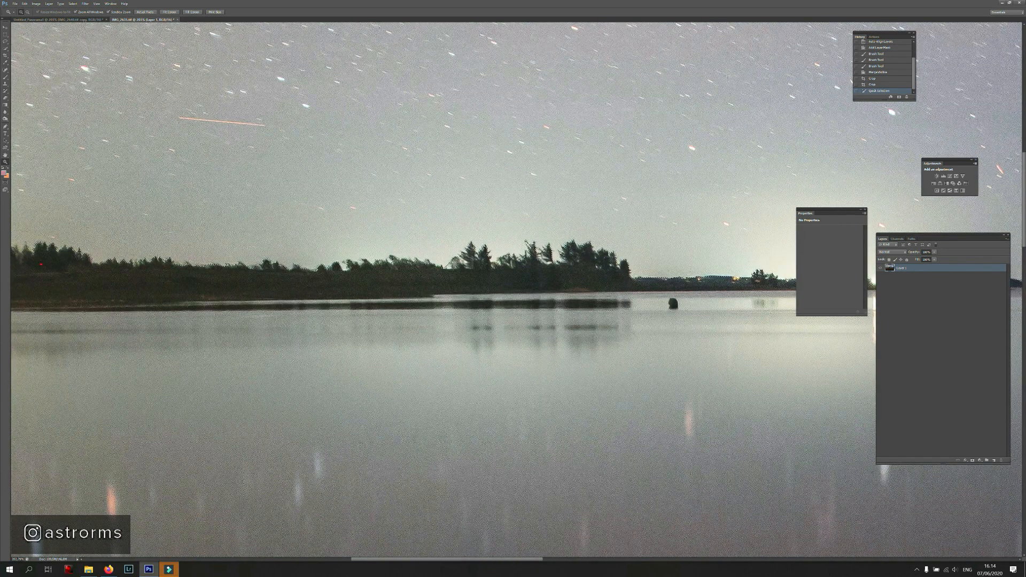
drag(338, 318, 683, 307)
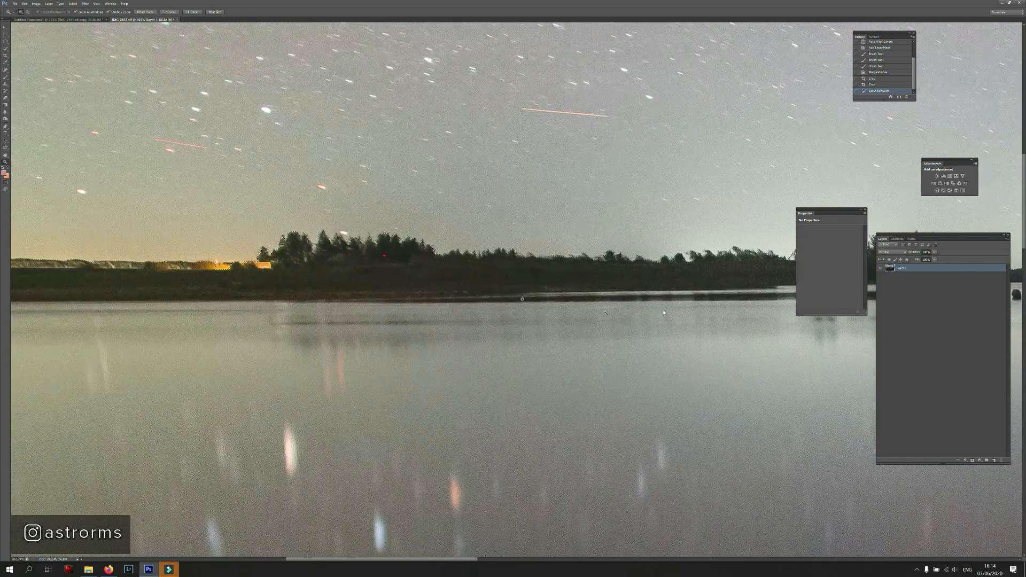
drag(283, 259, 612, 281)
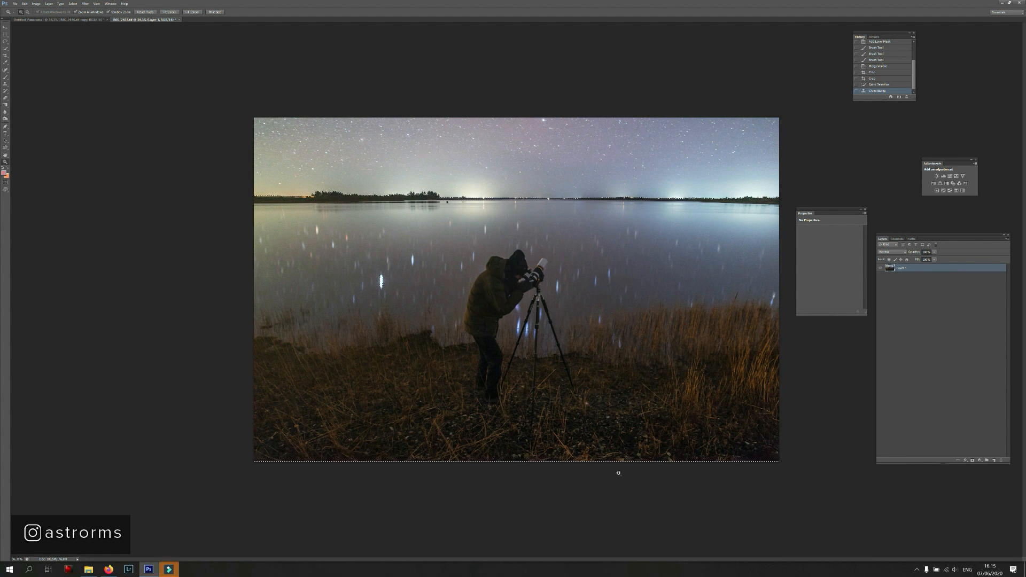
key(ctrl+v)
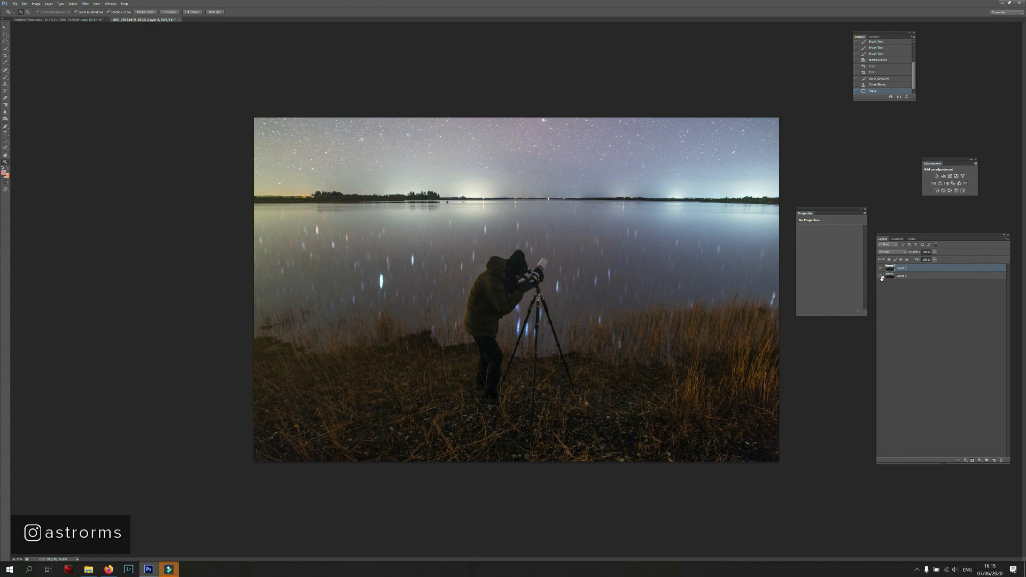
- Toggle the full foreground layer's visibility to check the cut-out copy above it
click(880, 276)
scroll(763, 290, up, 2)
key(v)
mouse_move(536, 288)
mouse_down()
mouse_move(527, 267)
mouse_move(572, 258)
mouse_move(537, 288)
mouse_up()
click(880, 276)
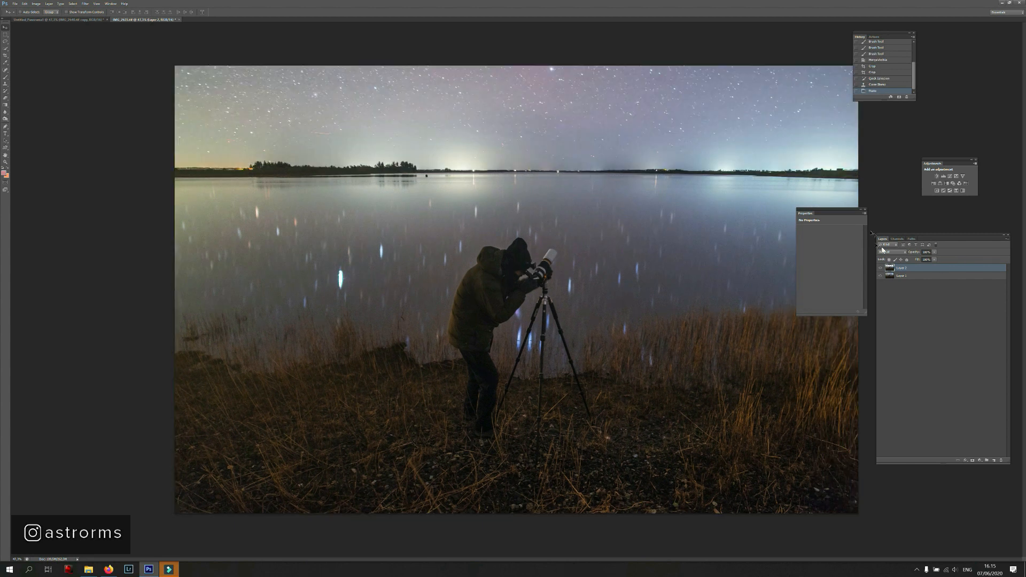
- Copy the merged sky panorama into the foreground document, placing it between the full foreground layer and its cut-out
click(904, 277)
click(58, 20)
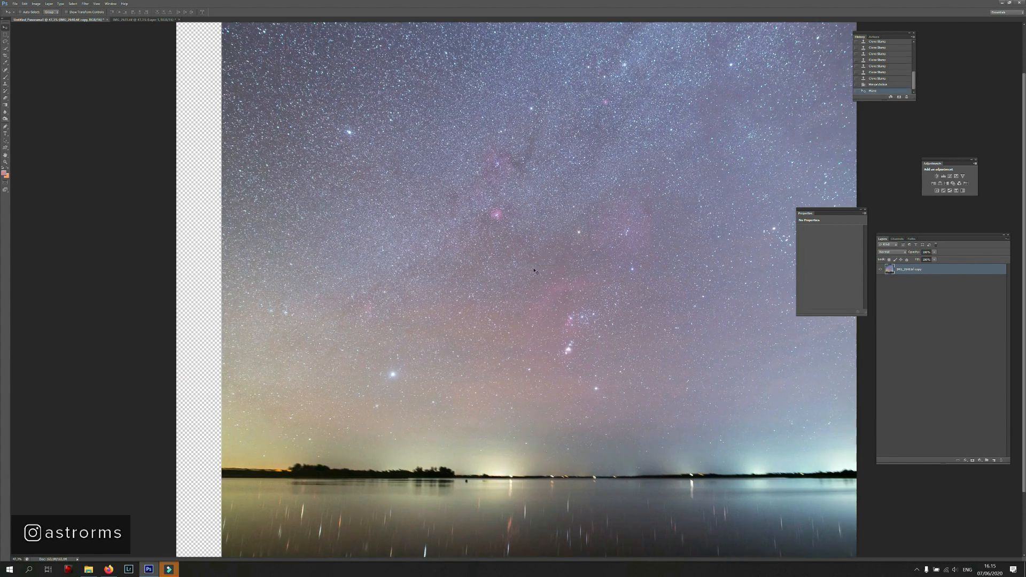
key(ctrl+z)
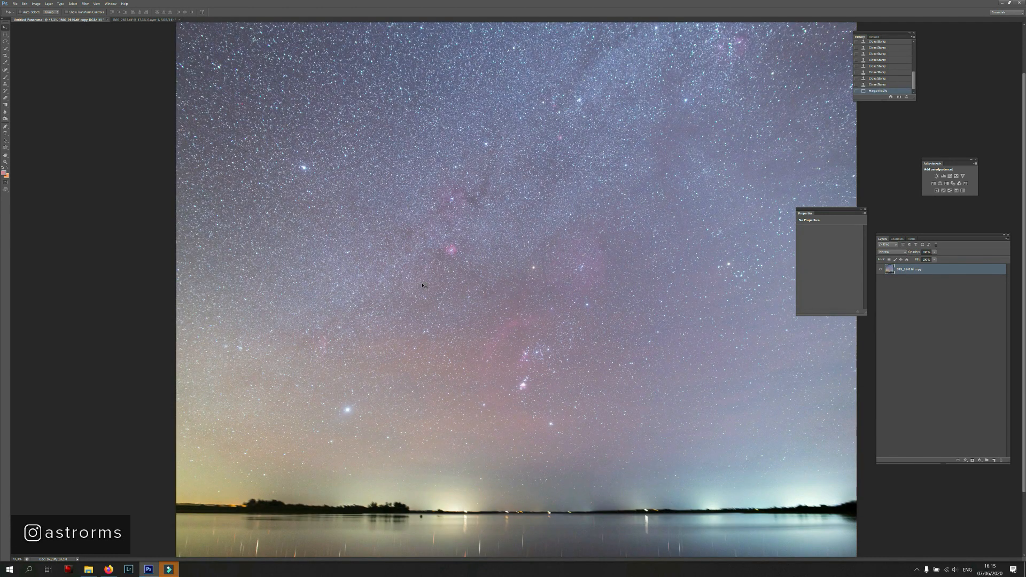
drag(422, 286, 536, 173)
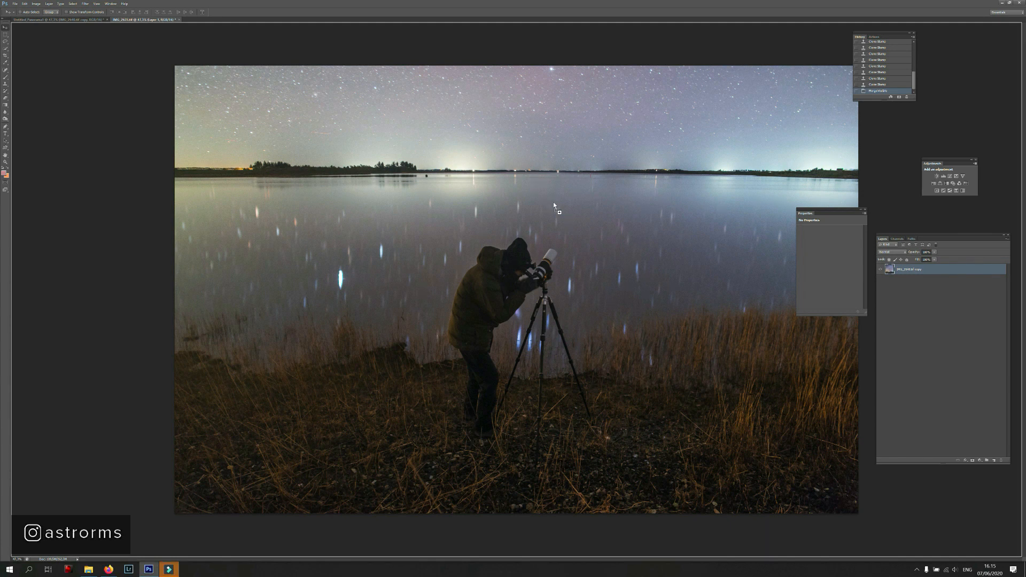
drag(533, 200, 533, 200)
key(z)
drag(476, 276, 465, 275)
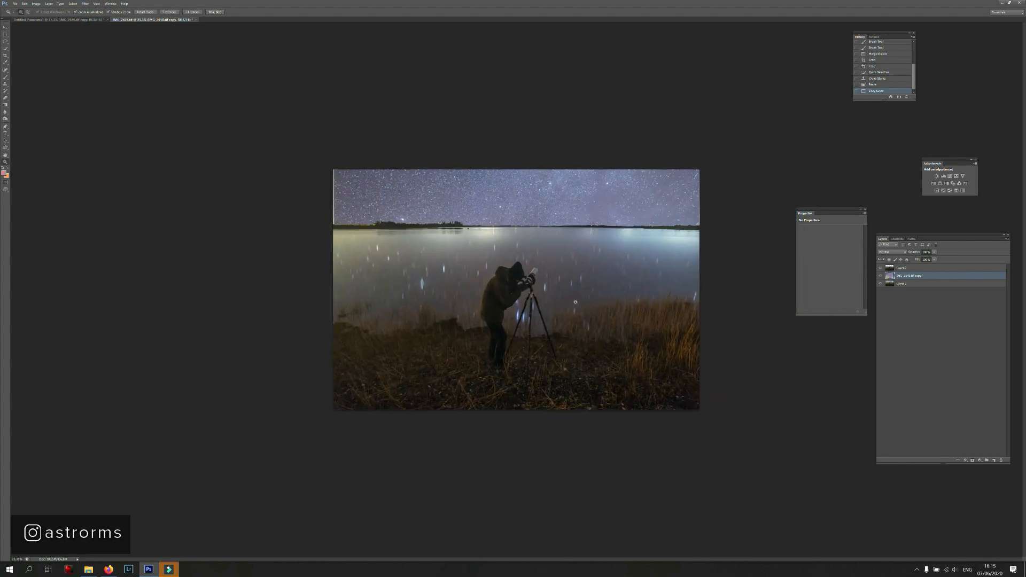
- Move the panorama layer up to match the foreground's horizon and fine-tune its size and position with Free Transform
key(v)
drag(600, 354, 606, 166)
key(z)
drag(597, 225, 601, 224)
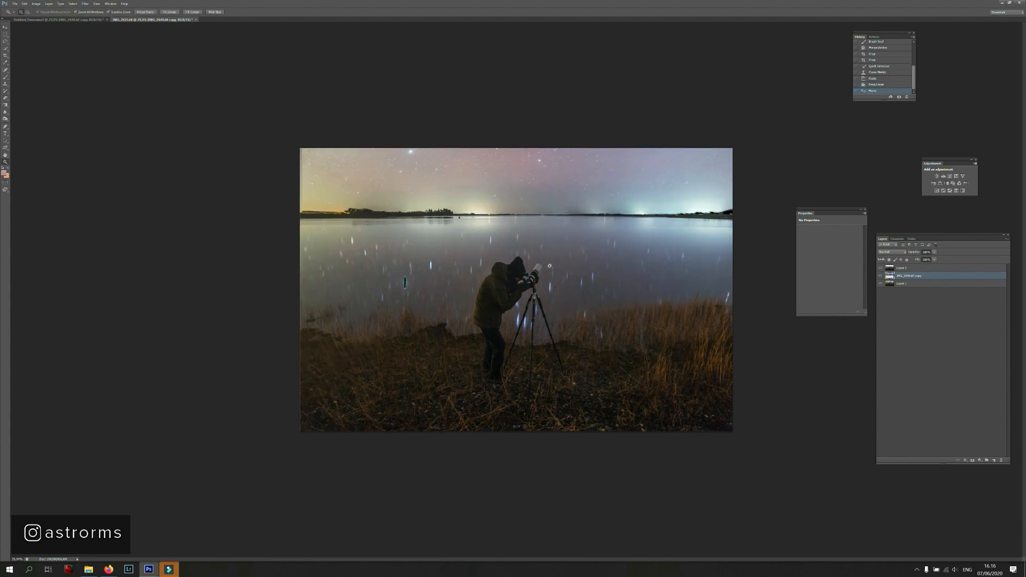
key(ctrl+t)
drag(302, 292, 295, 300)
drag(538, 227, 545, 224)
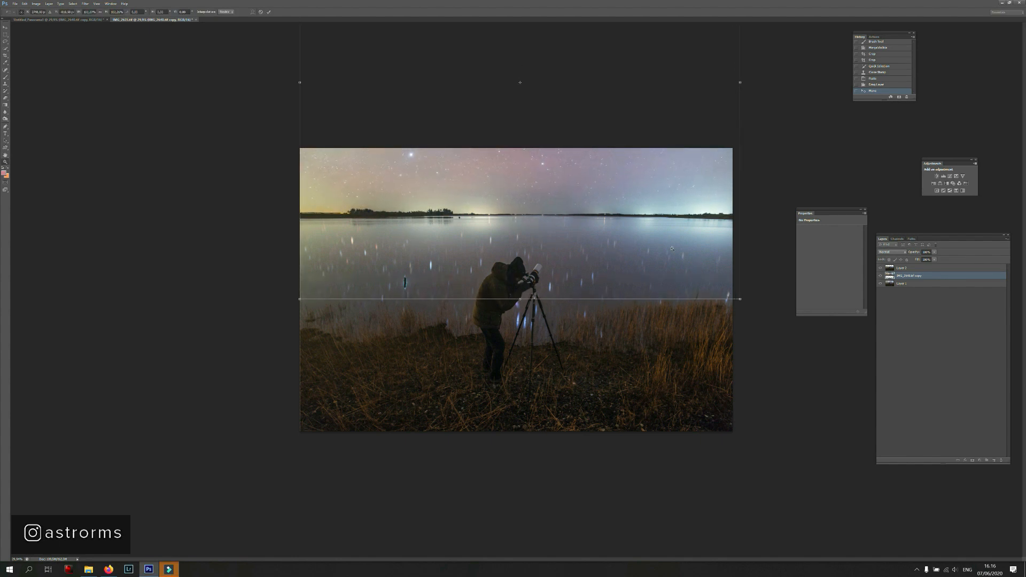
key(Return)
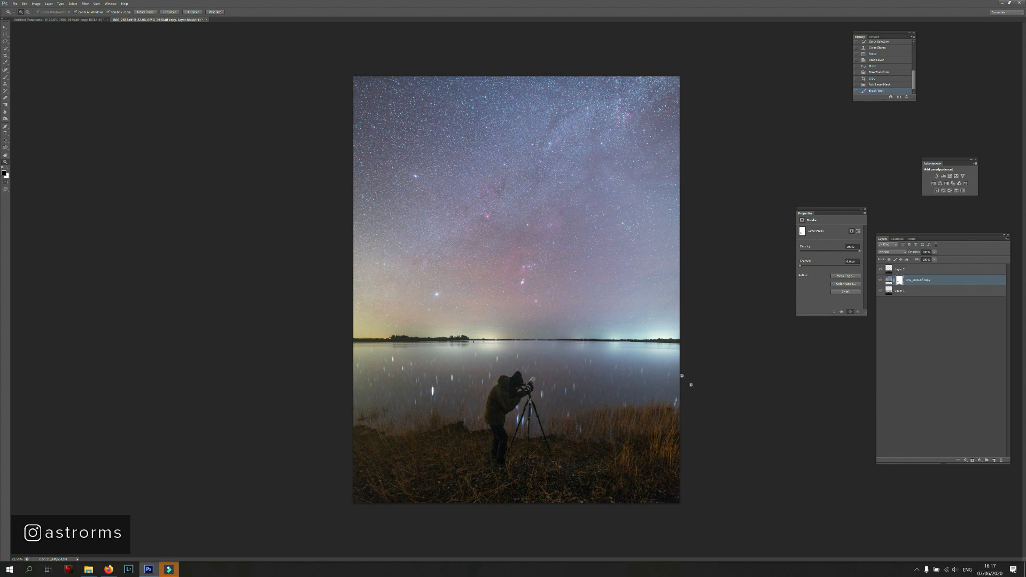
- Paint black with a larger brush on the panorama's mask along the lake and shoreline to hide its water
drag(454, 338, 485, 343)
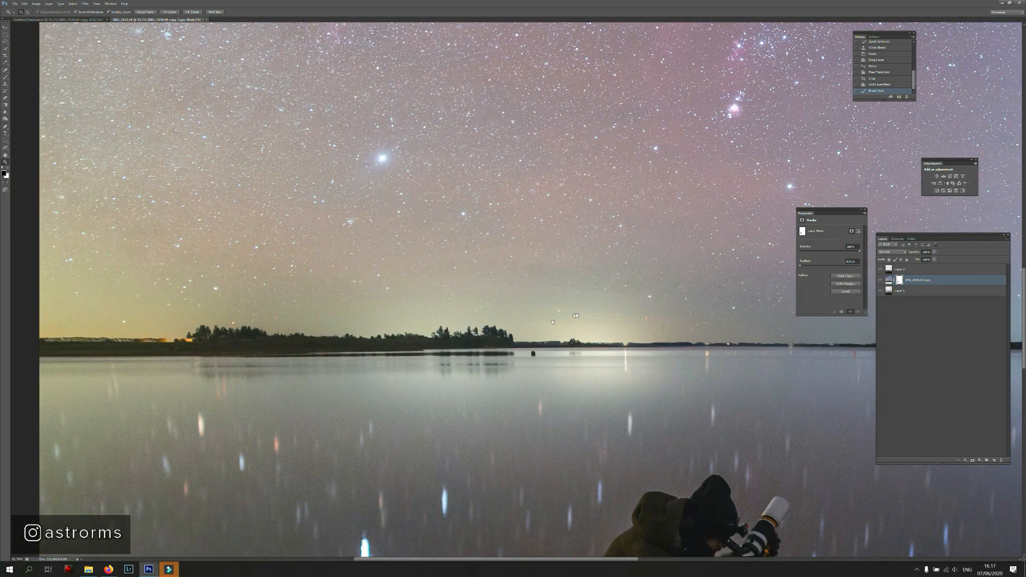
drag(553, 322, 577, 315)
key(b)
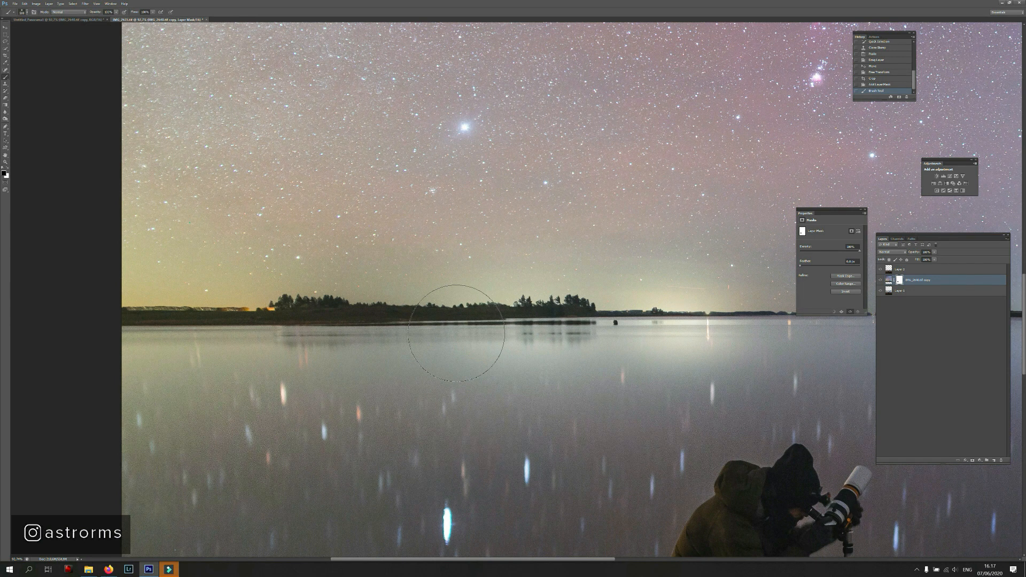
key(bracketright)
mouse_move(815, 390)
mouse_down()
mouse_move(235, 374)
mouse_move(320, 382)
mouse_move(757, 348)
mouse_up()
drag(653, 386, 343, 383)
mouse_move(182, 374)
mouse_down()
mouse_move(808, 379)
mouse_move(324, 363)
mouse_up()
drag(328, 360, 428, 350)
mouse_move(26, 313)
mouse_down()
mouse_move(433, 304)
mouse_move(680, 334)
mouse_up()
- Clone out the stray star trails and spots just above the distant tree line on the bottom layer
key(z)
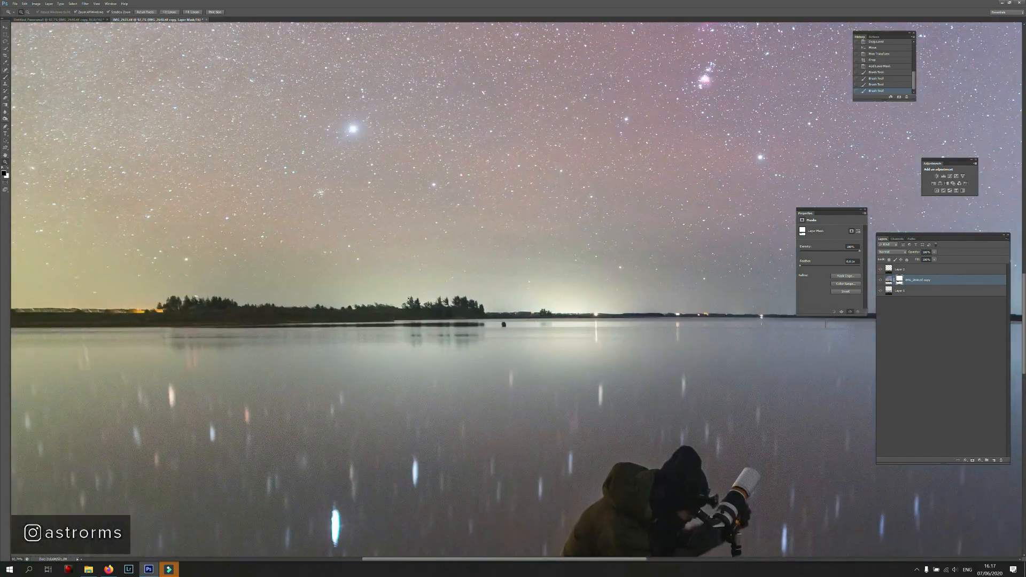
drag(466, 288, 561, 300)
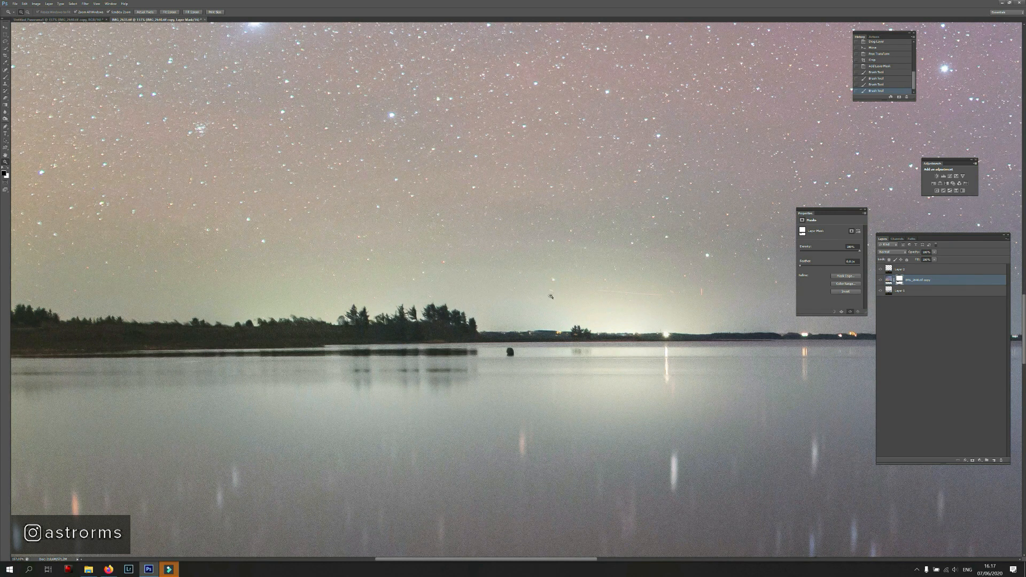
drag(541, 294, 588, 296)
click(903, 291)
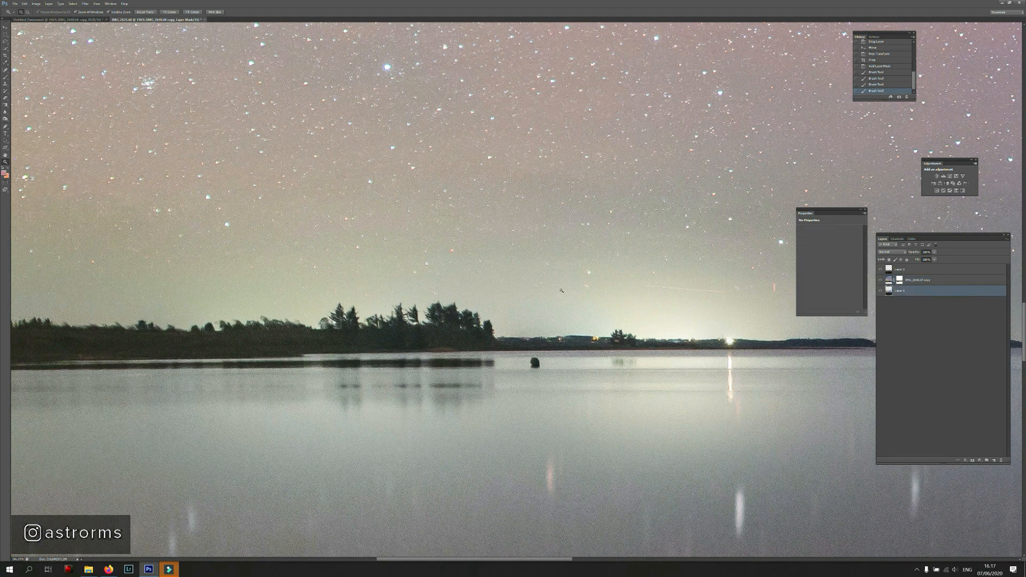
key(s)
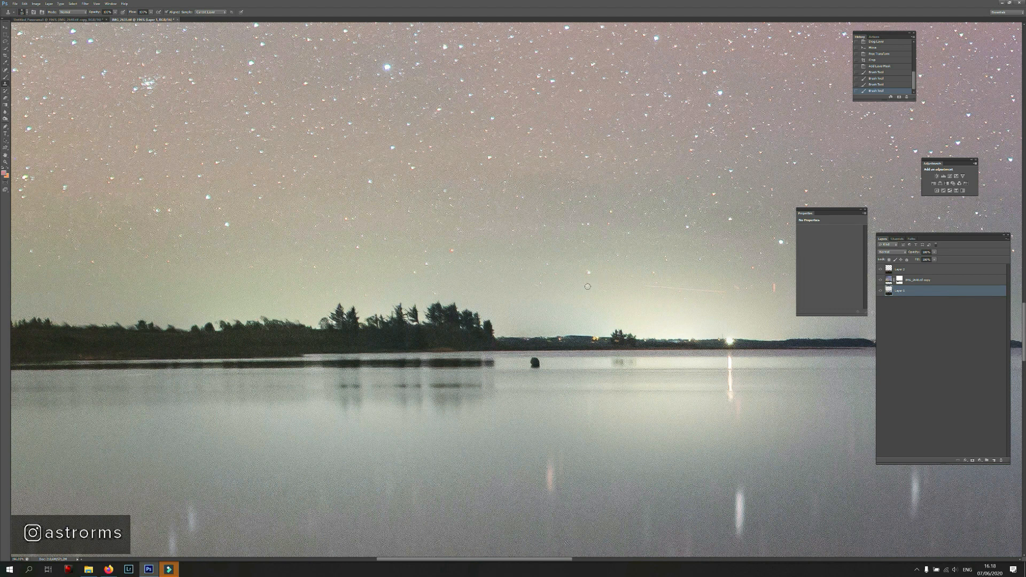
drag(585, 289, 569, 288)
drag(358, 299, 478, 274)
click(480, 251)
click(492, 320)
click(499, 321)
click(516, 316)
click(282, 316)
click(245, 301)
click(165, 324)
- Merge all visible layers of the composite and duplicate the merged layer
key(z)
drag(373, 289, 342, 289)
key(ctrl+0)
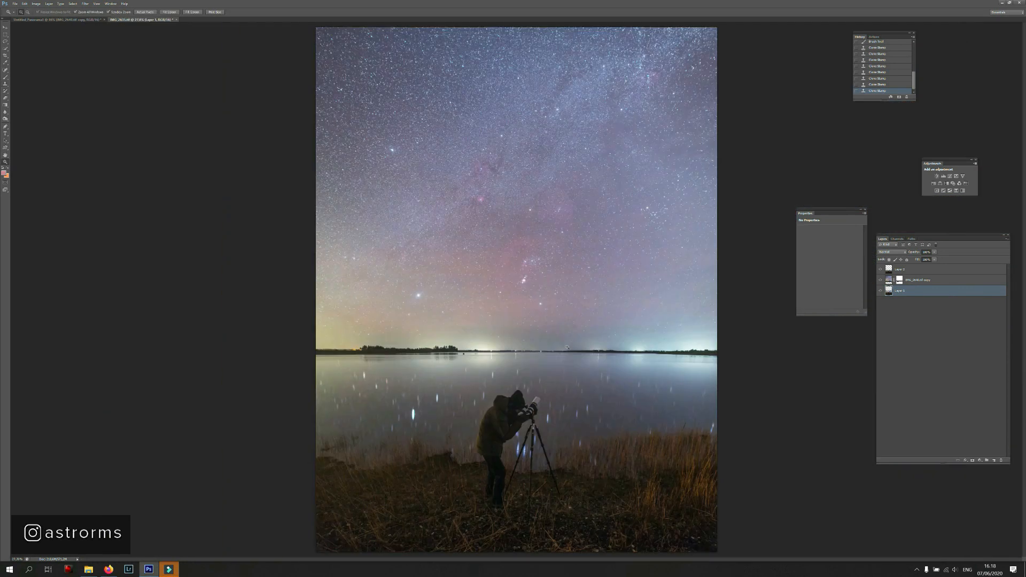
key(ctrl+shift+e)
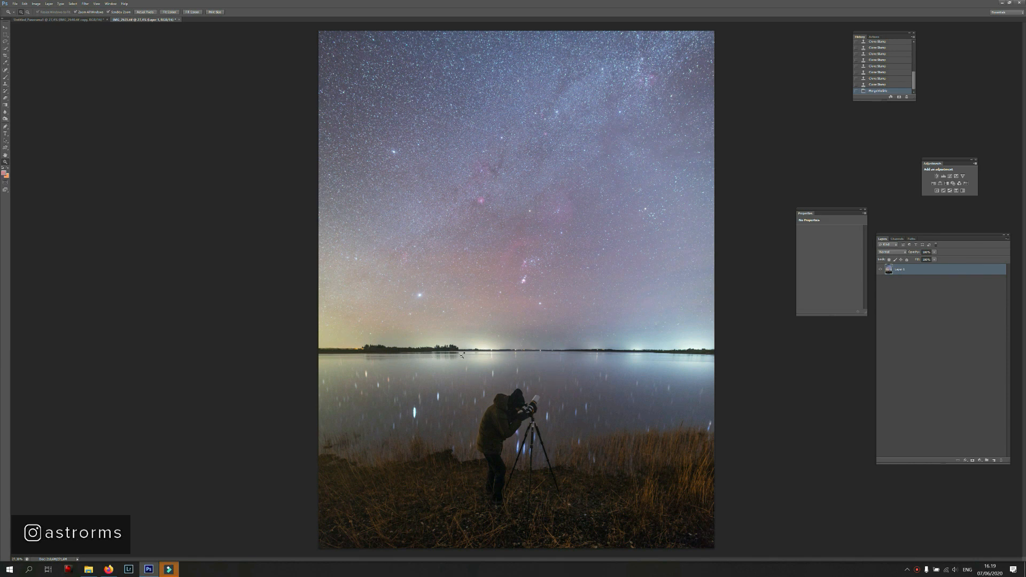
key(ctrl+j)
- Select the lake, shore and photographer below the horizon with Quick Selection and mask the duplicated layer to that selection
key(w)
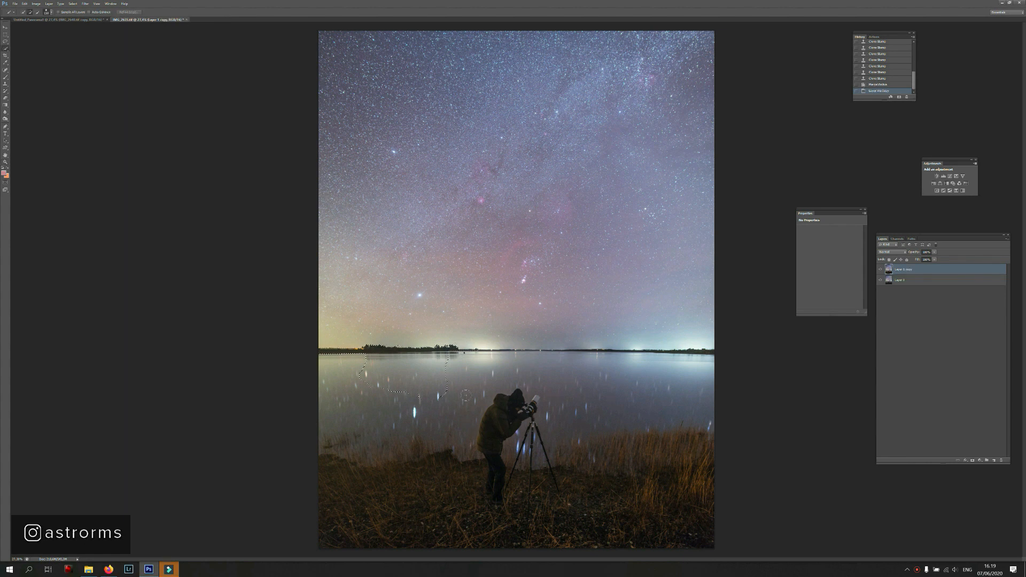
click(483, 386)
mouse_move(366, 377)
mouse_down()
mouse_move(588, 399)
mouse_move(696, 358)
mouse_move(613, 447)
mouse_up()
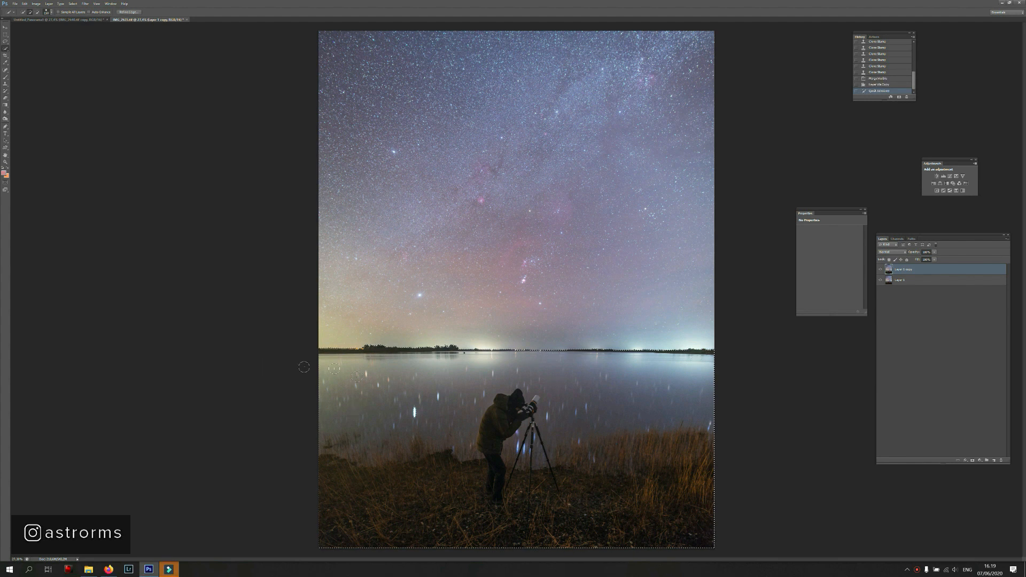
click(418, 408)
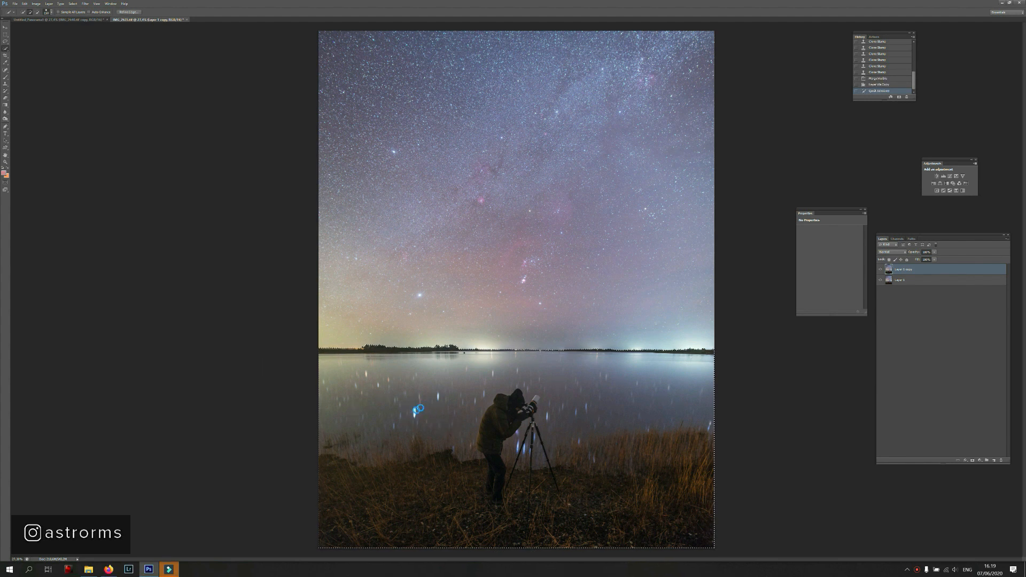
click(973, 461)
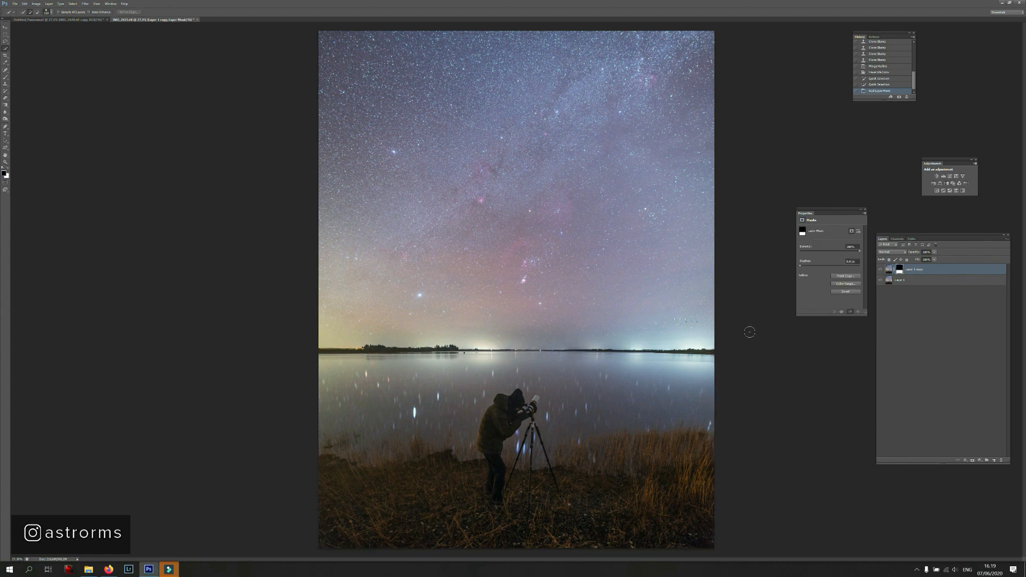
- Duplicate the masked foreground layer and invert the copy's mask to isolate the sky, viewing the mask on its own
key(ctrl+j)
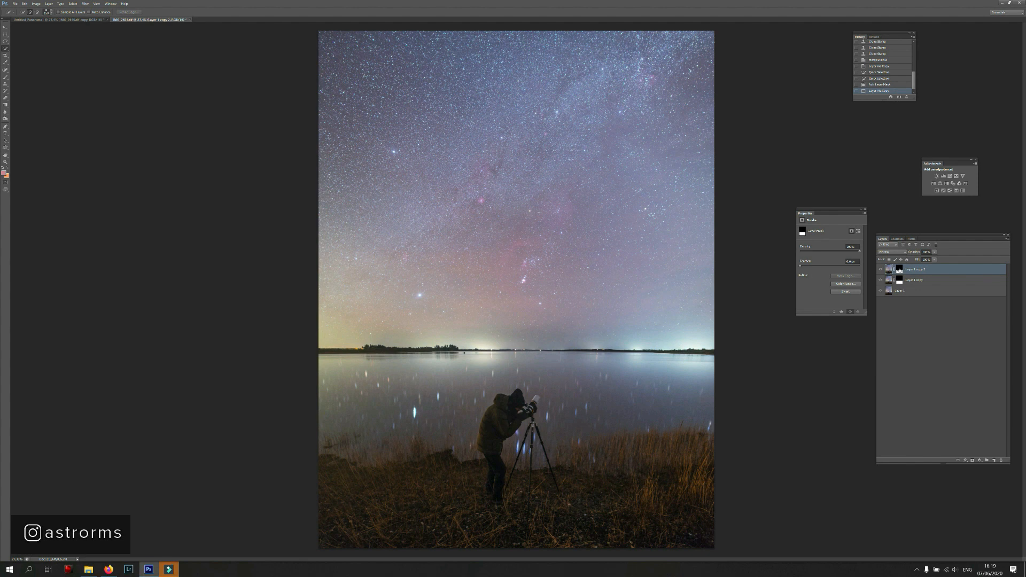
click(901, 271)
key(ctrl+i)
alt+click(900, 271)
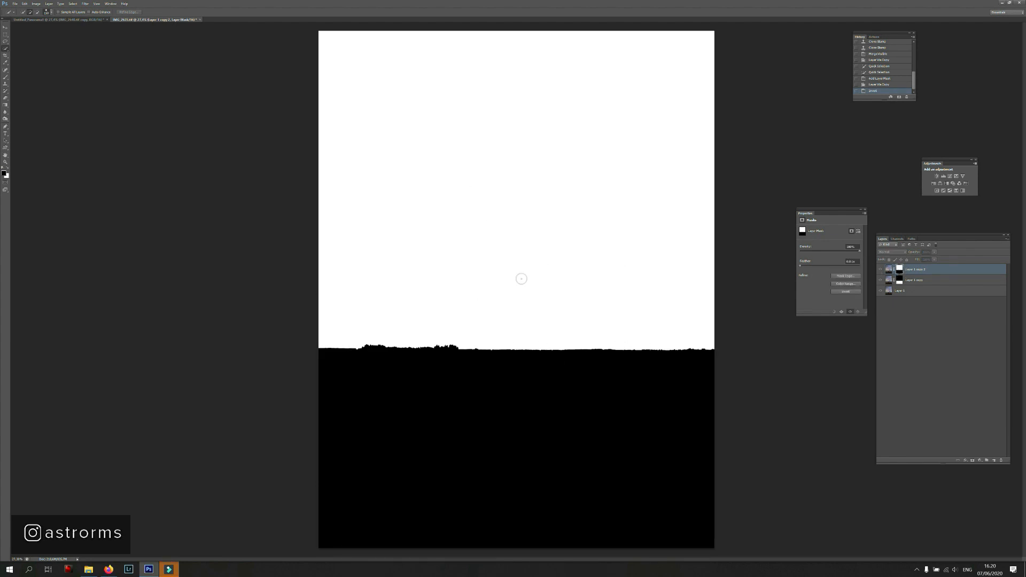
- Slightly feather the foreground layer's mask to soften its edge along the tree line
alt+click(900, 281)
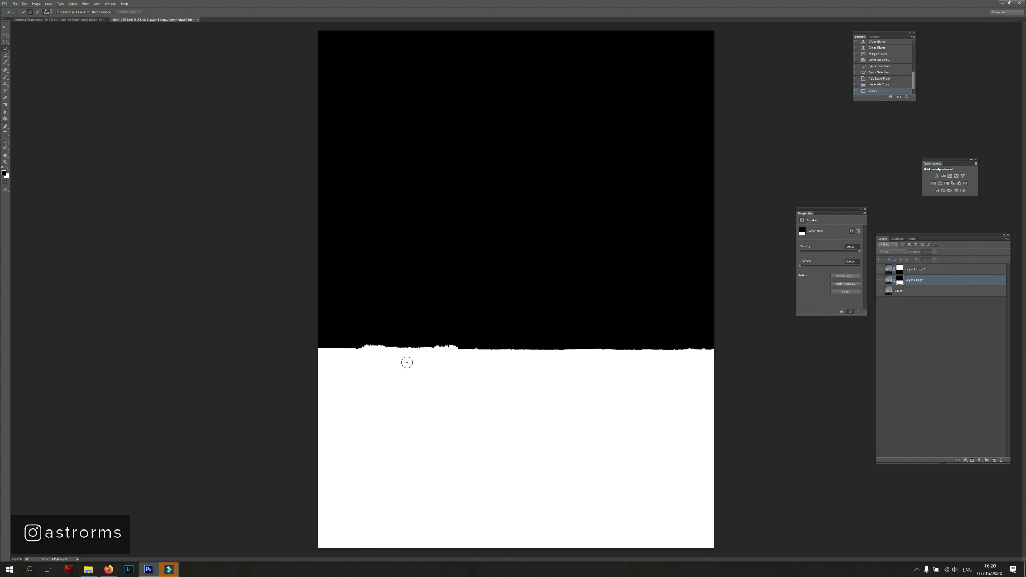
alt+click(899, 281)
click(899, 281)
alt+click(900, 281)
key(z)
drag(489, 353, 554, 354)
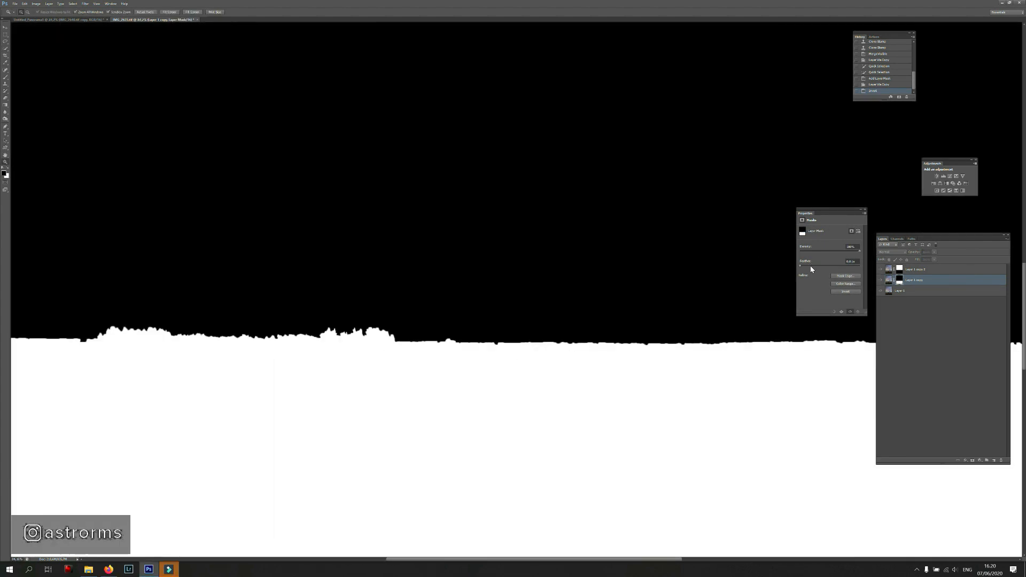
drag(810, 265, 818, 266)
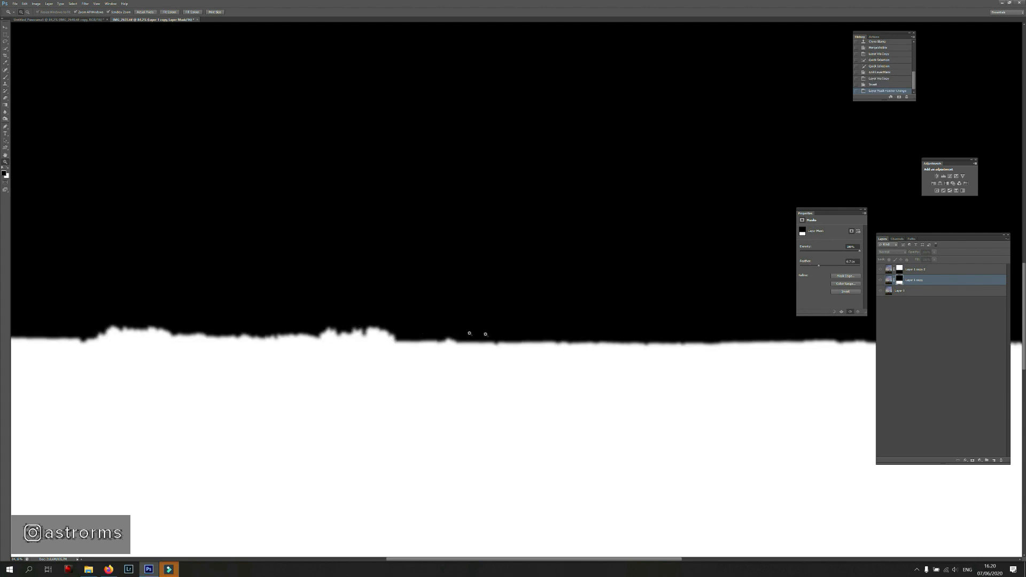
- Feather the sky layer's mask slightly along the horizon and return to viewing the whole image
alt+click(900, 270)
drag(815, 266, 822, 266)
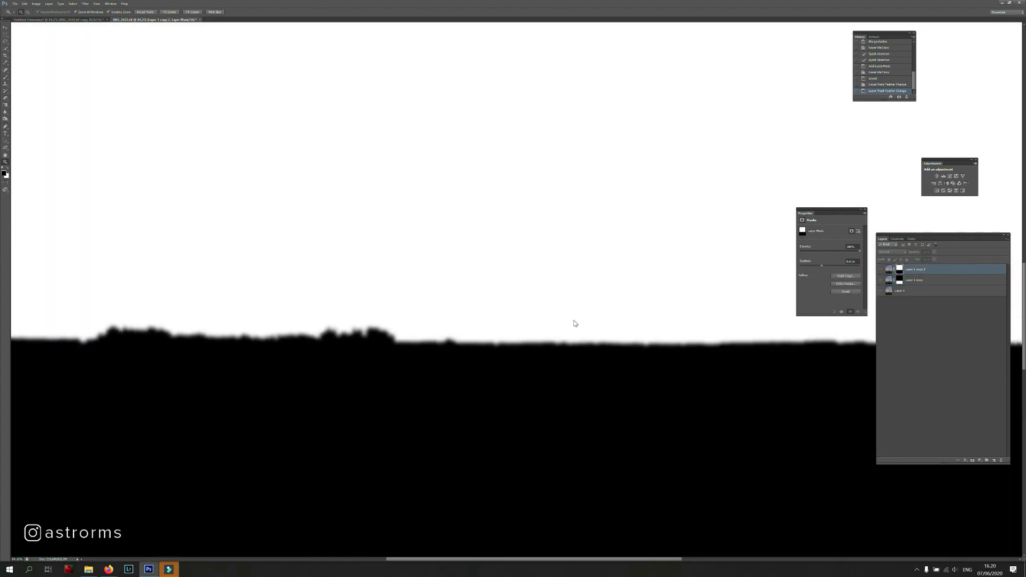
key(ctrl+0)
click(888, 269)
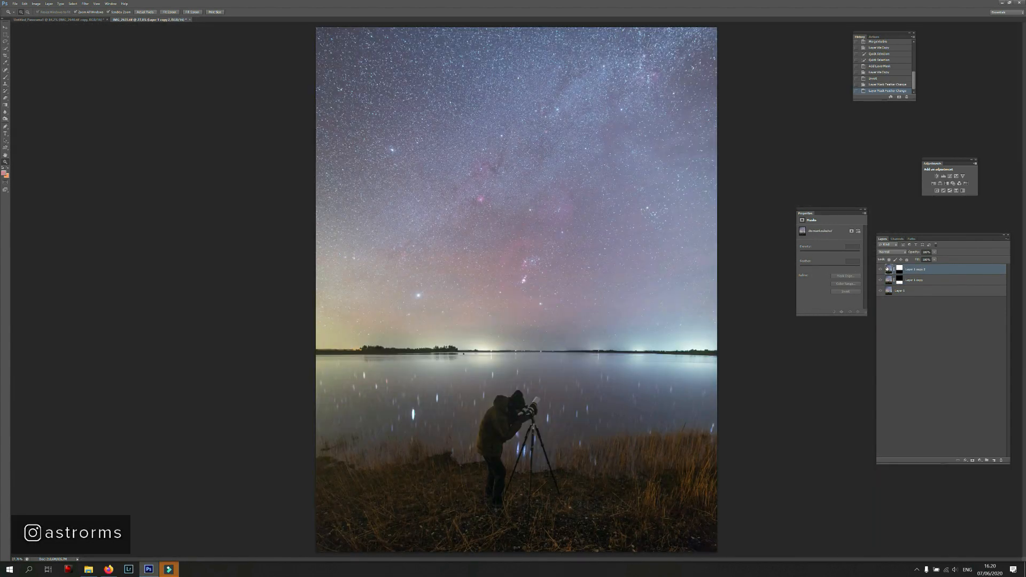
- Add a Curves adjustment clipped to the foreground layer and a second one clipped to the sky layer
click(914, 280)
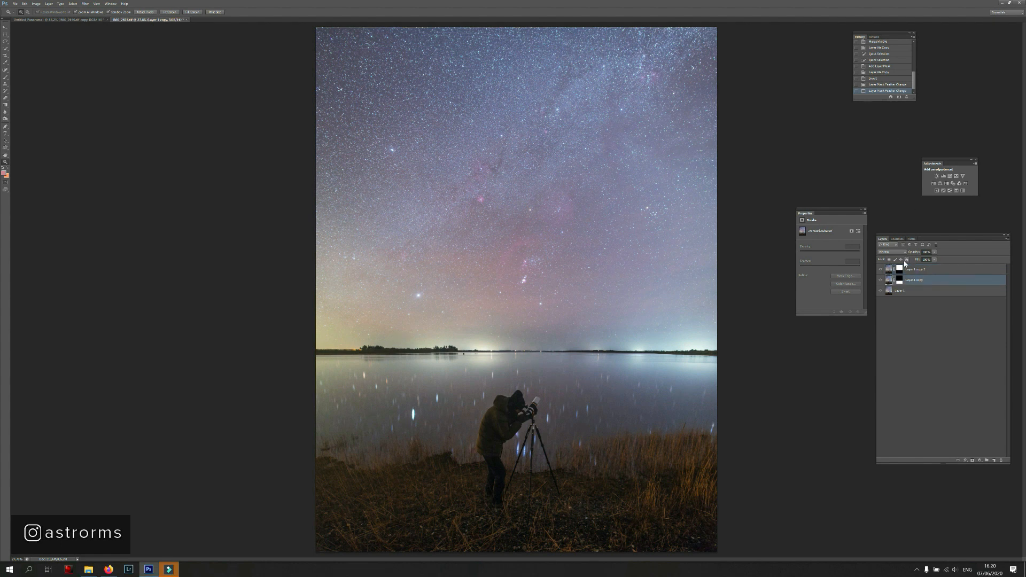
click(899, 279)
click(951, 177)
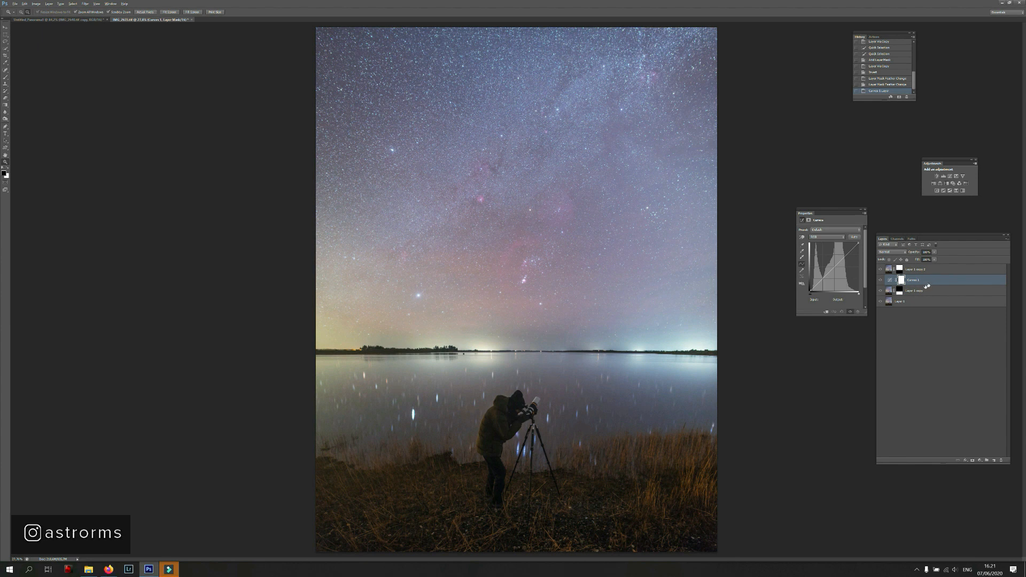
alt+click(919, 285)
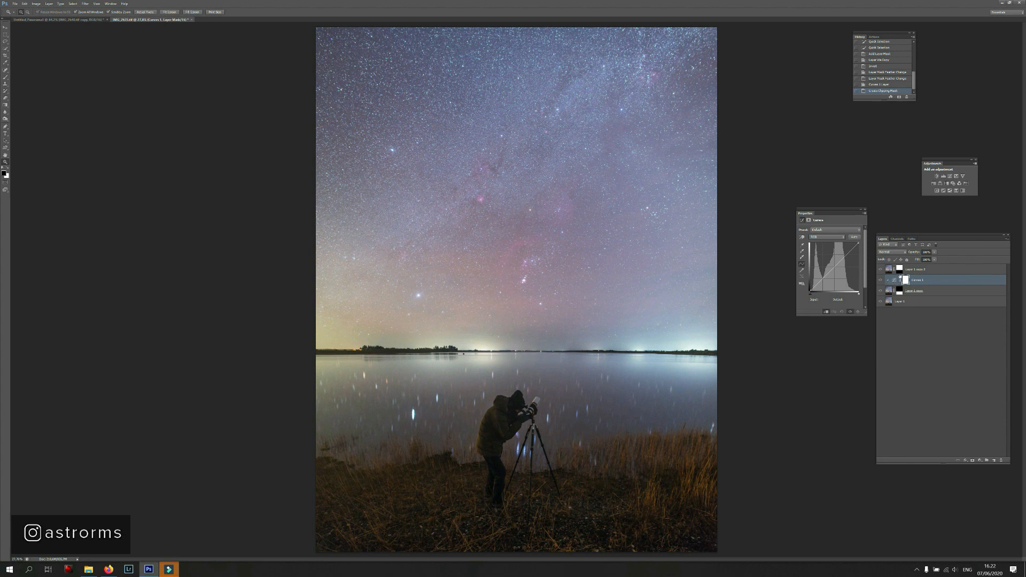
click(920, 270)
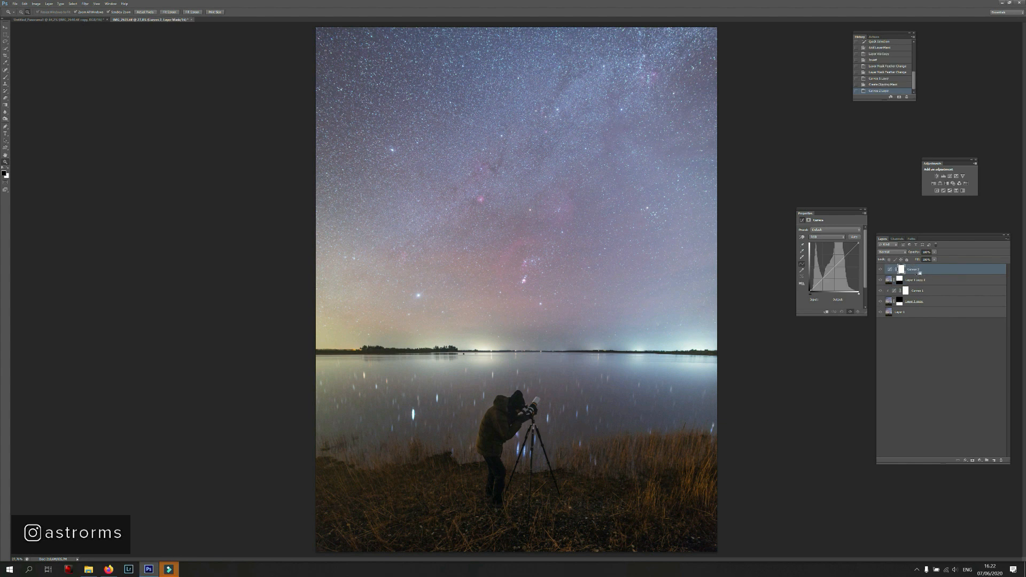
alt+click(919, 273)
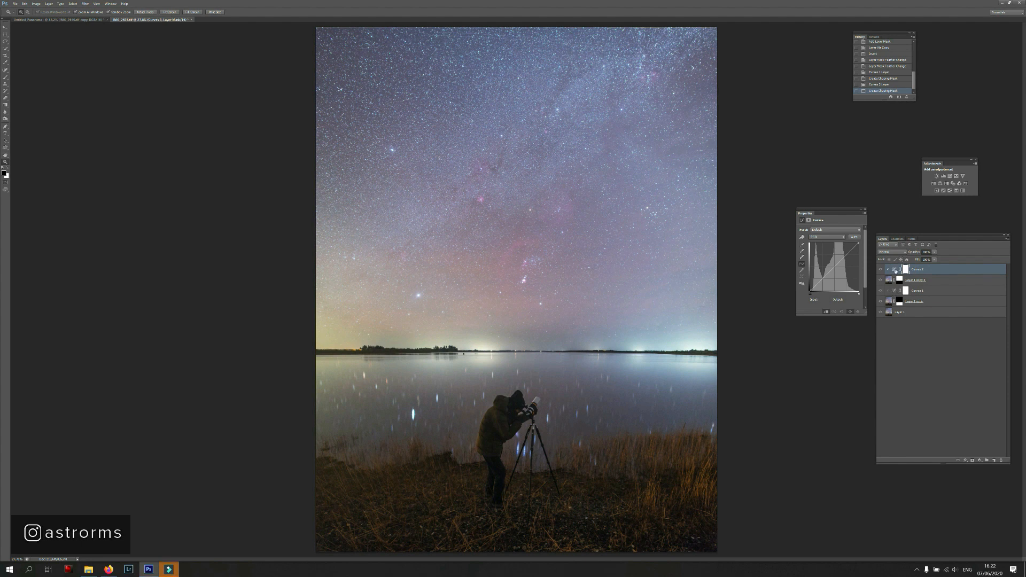
- Brighten the water and grass with the foreground's Curves adjustment, raising the midtones while holding down the shadows
click(895, 292)
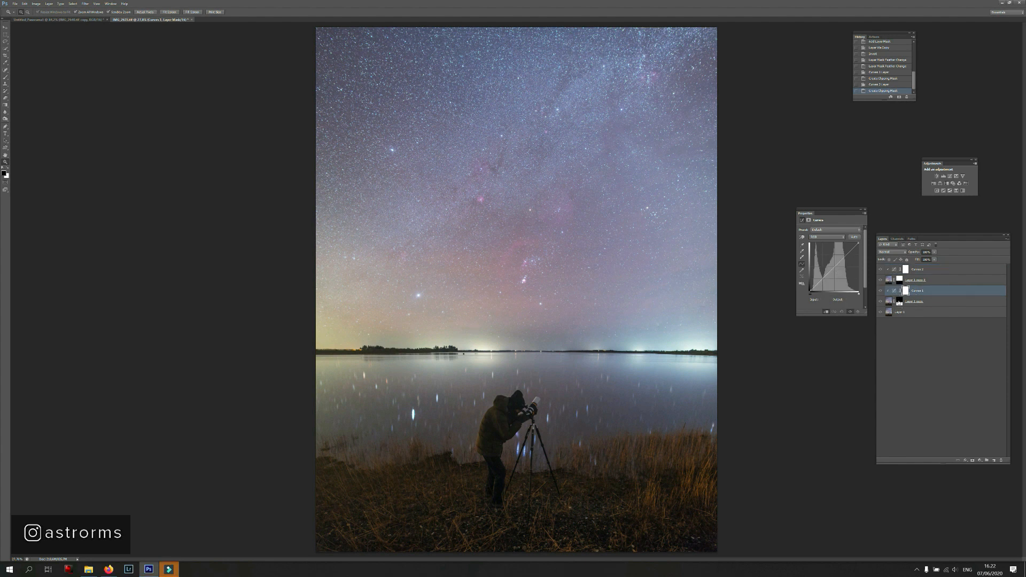
drag(833, 270, 827, 269)
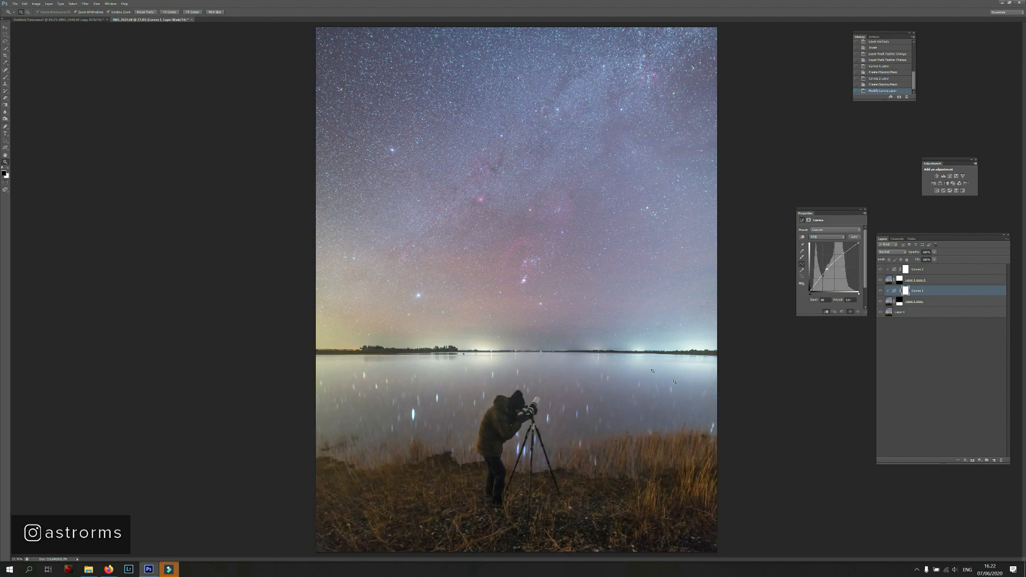
key(ctrl+z)
key(i)
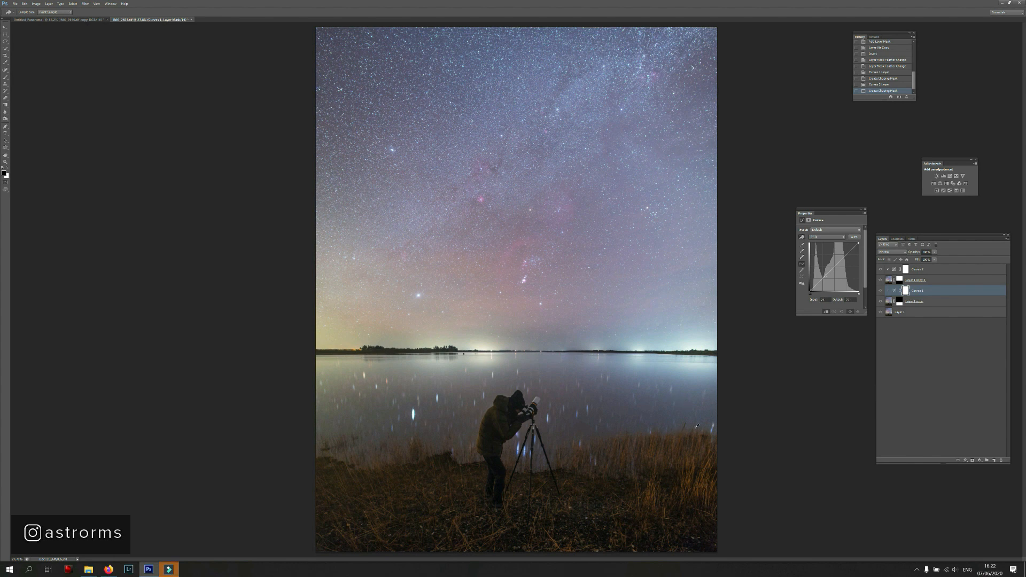
key(ctrl+z)
click(823, 279)
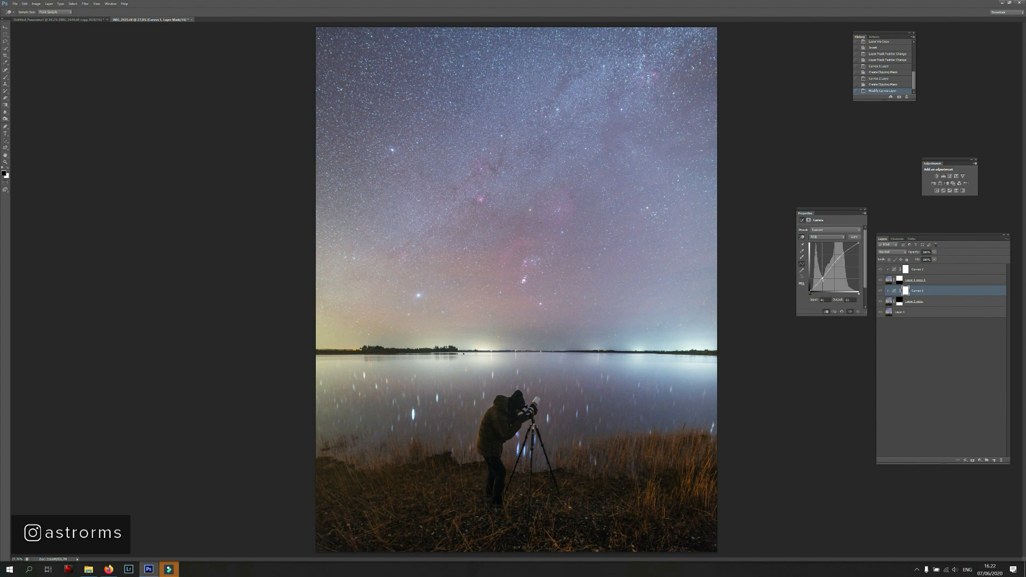
drag(823, 279, 837, 258)
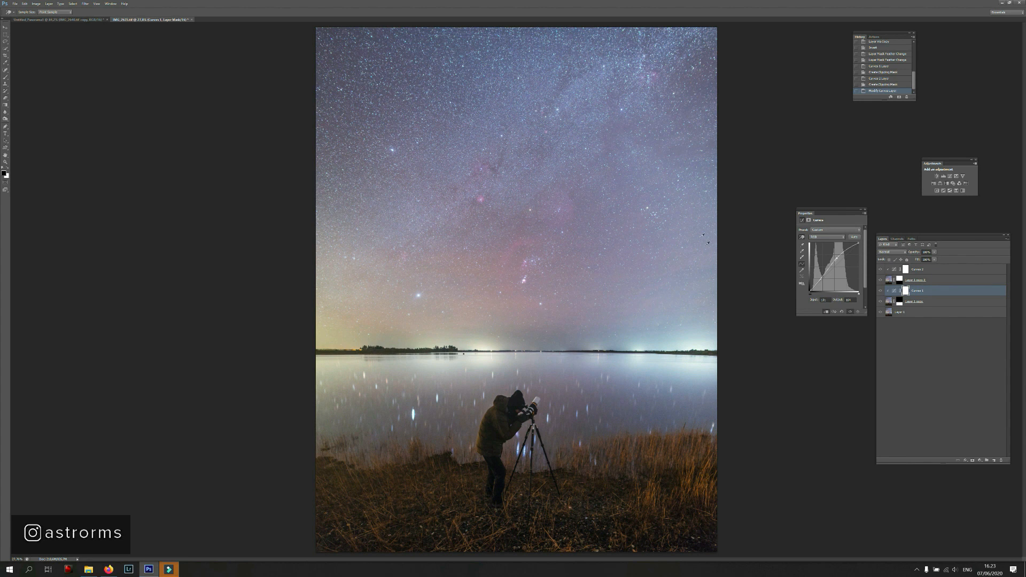
- Shape the sky's Curves adjustment into a gentle S-curve with darker shadows and slightly lifted highlights to strengthen the Milky Way's contrast
key(alt+bracketright)
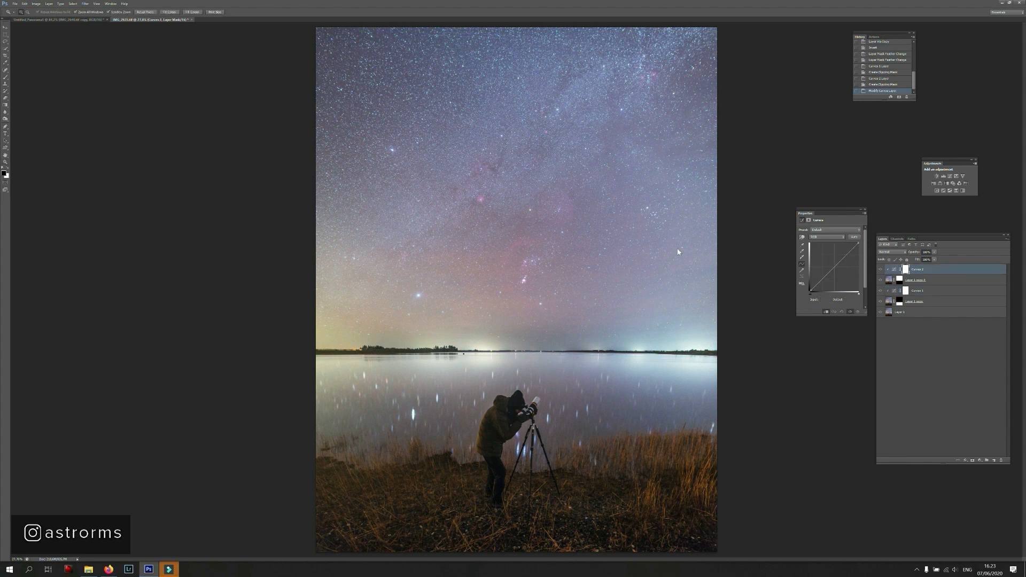
drag(355, 113, 360, 117)
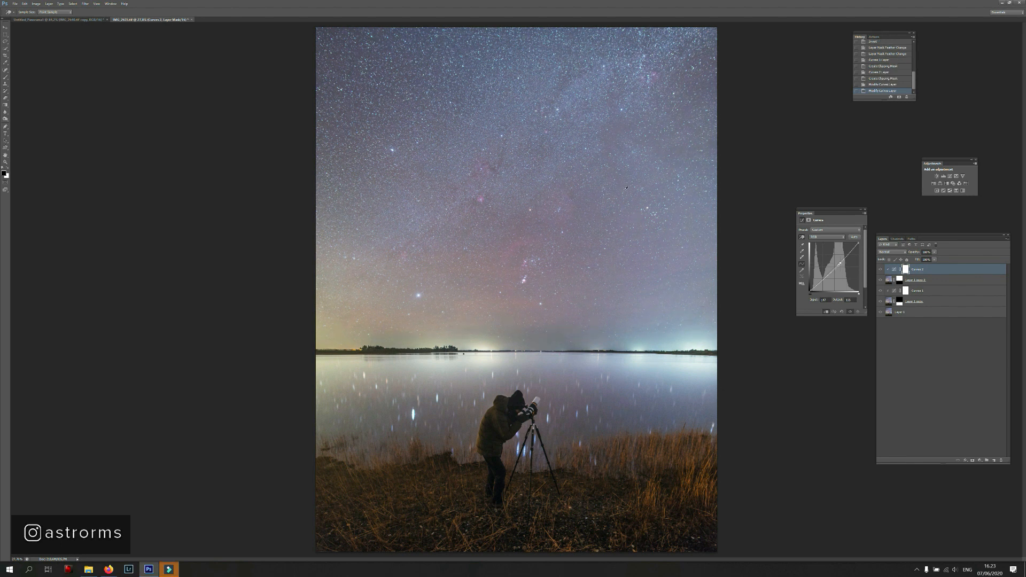
drag(828, 276, 830, 275)
drag(840, 262, 840, 261)
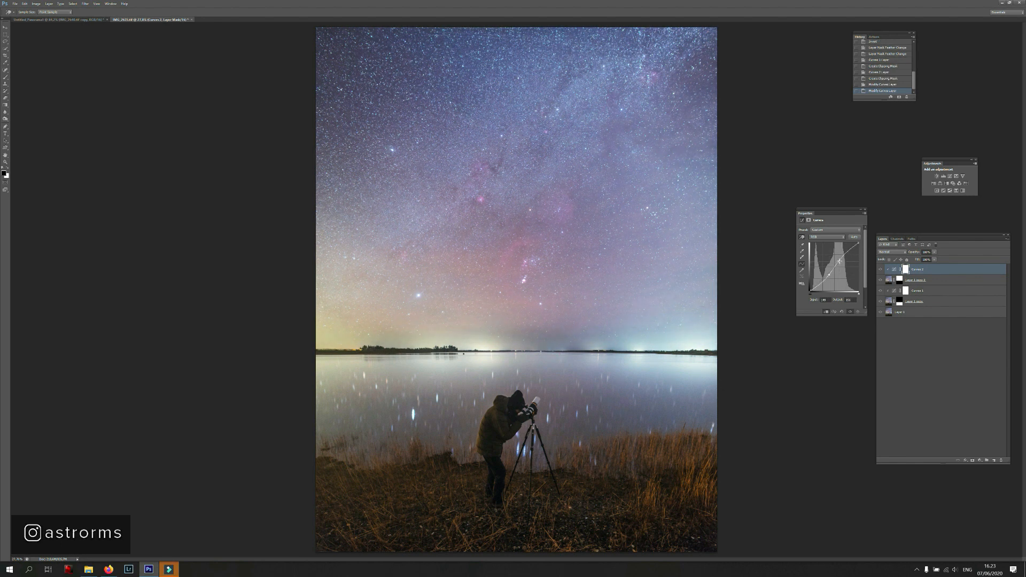
- Merge the masked layers and their Curves adjustments into one layer and duplicate the result
click(898, 290)
key(z)
drag(476, 432, 463, 432)
click(917, 269)
key(ctrl+shift+e)
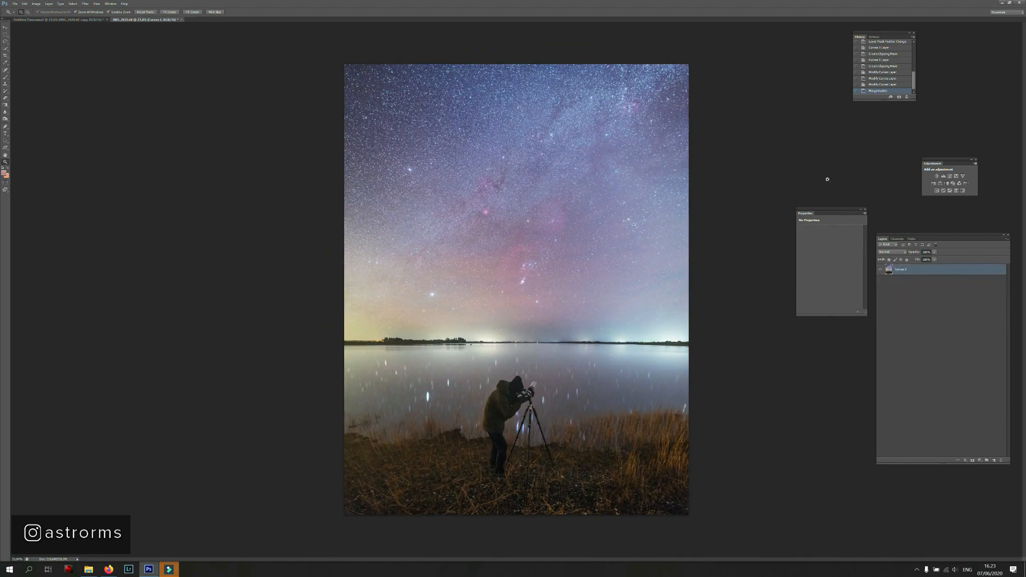
key(ctrl+j)
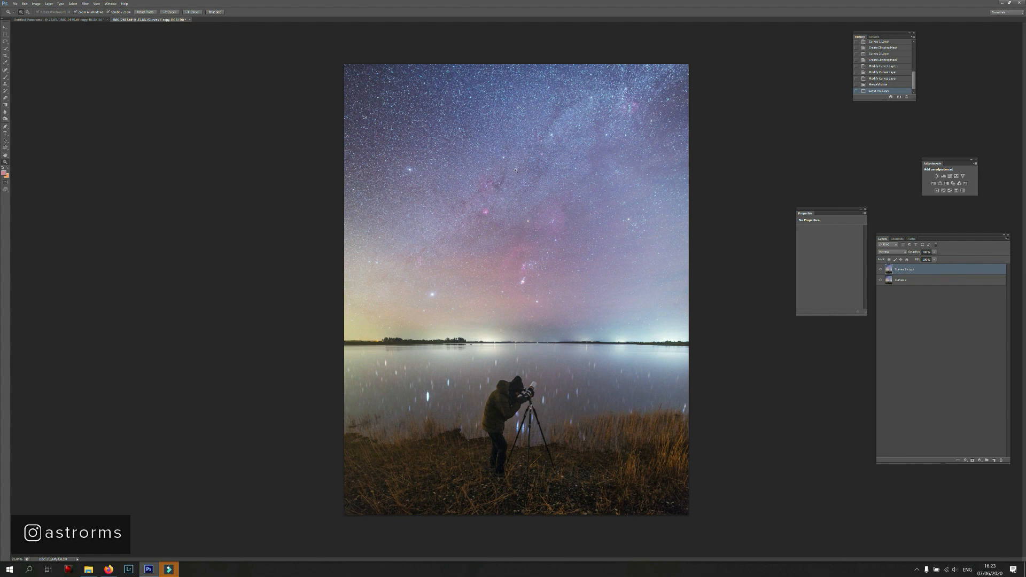
- Select the stars with Color Range by sampling a bright white star in the sky, and inspect the area up close
drag(512, 187, 525, 192)
scroll(525, 193, up, 3)
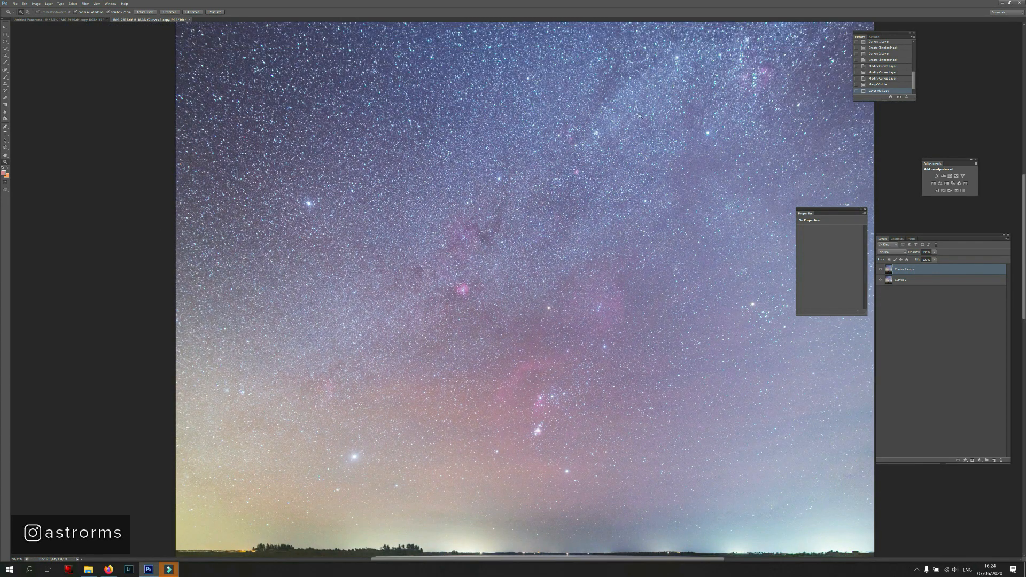
scroll(545, 351, down, 1)
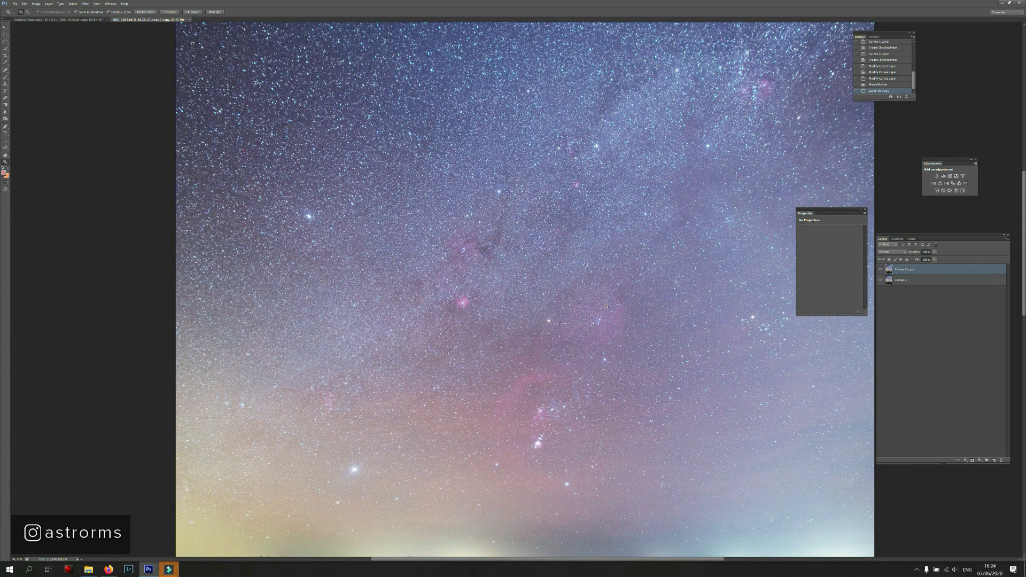
scroll(521, 275, up, 1)
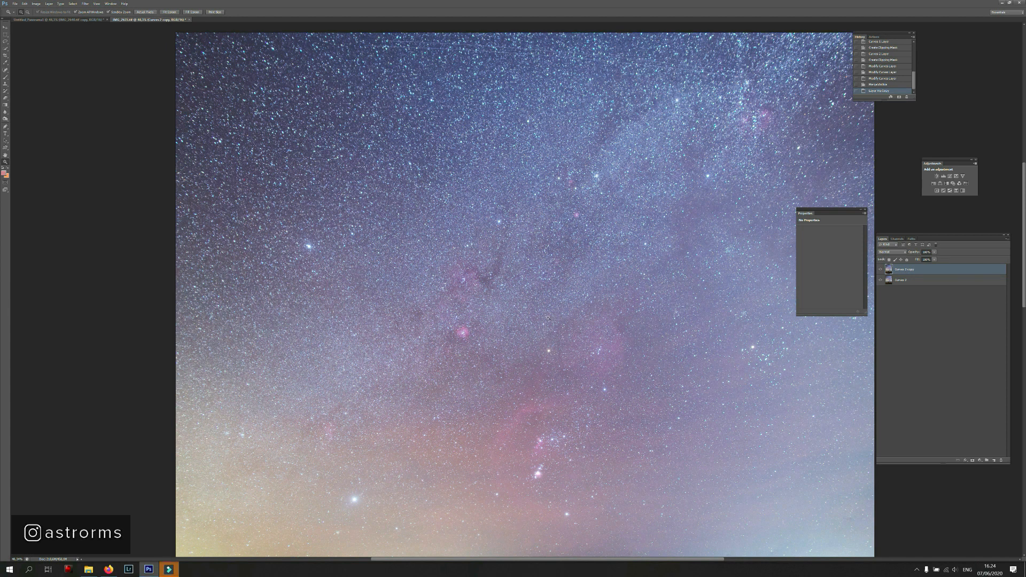
drag(472, 258, 514, 262)
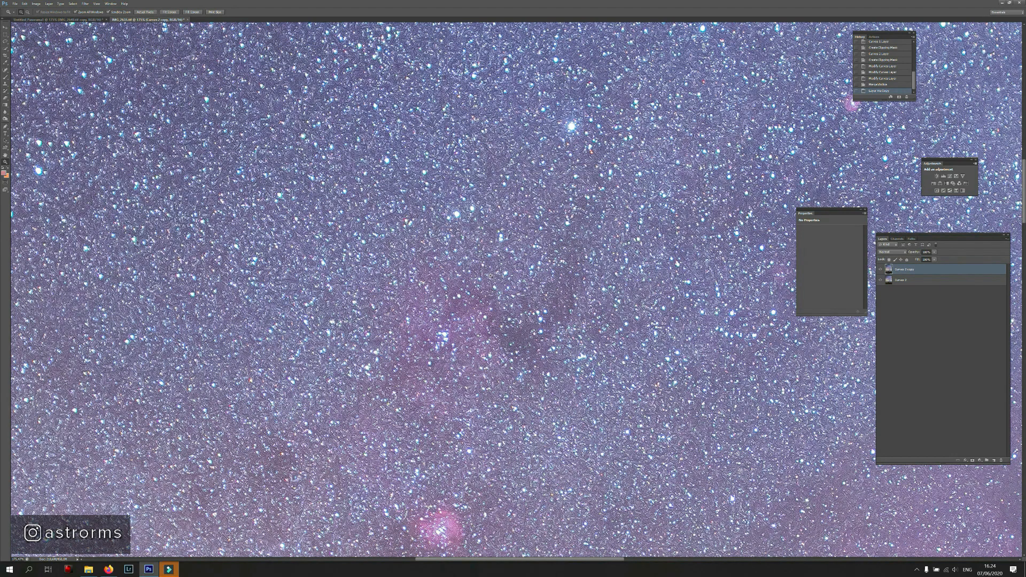
click(73, 5)
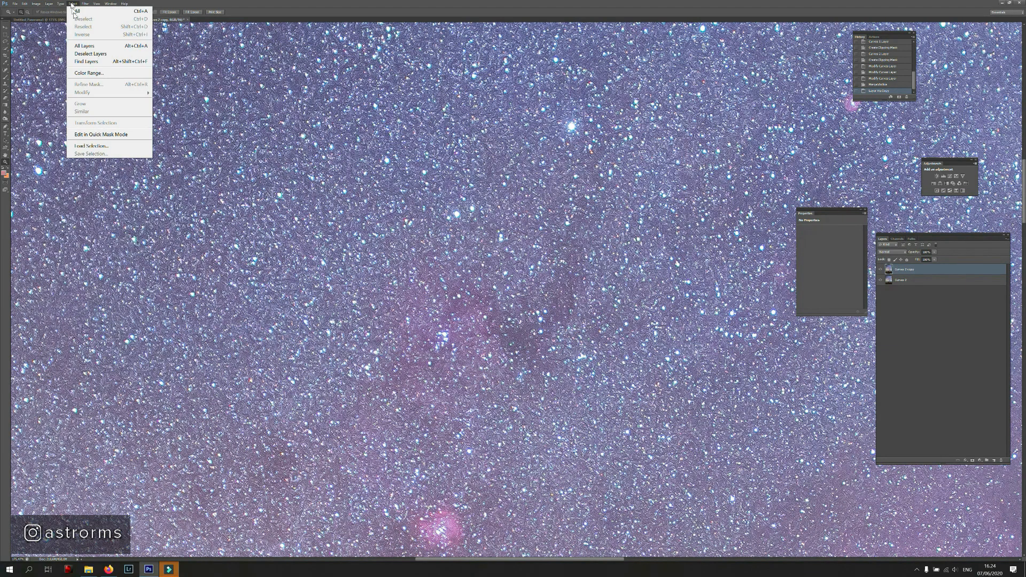
click(89, 73)
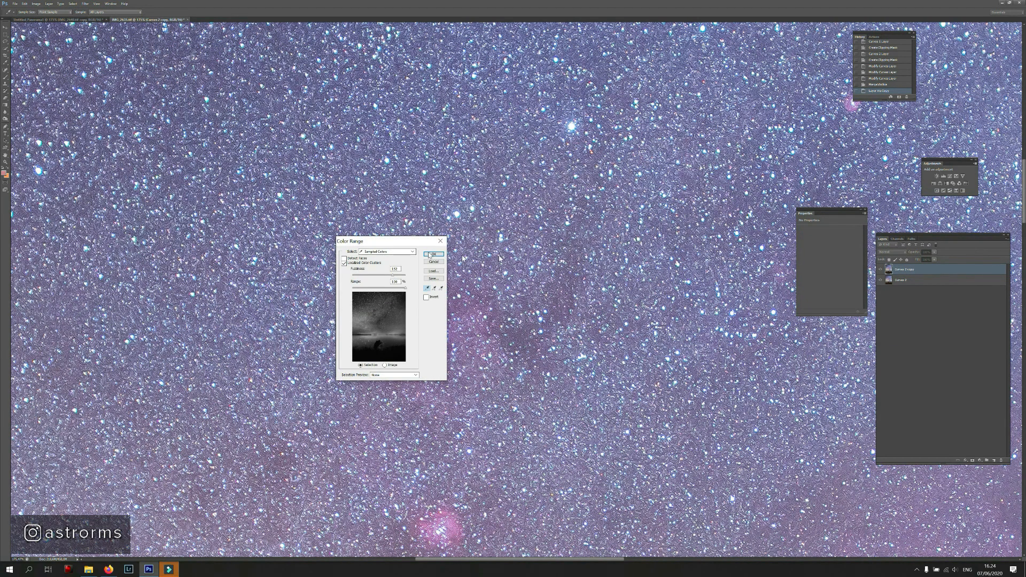
drag(368, 241, 573, 238)
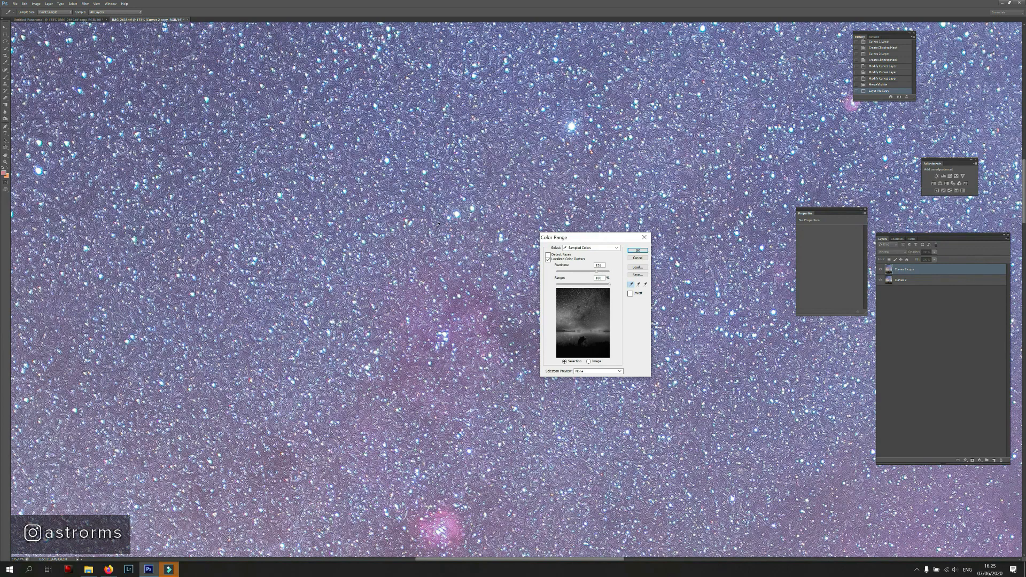
click(458, 213)
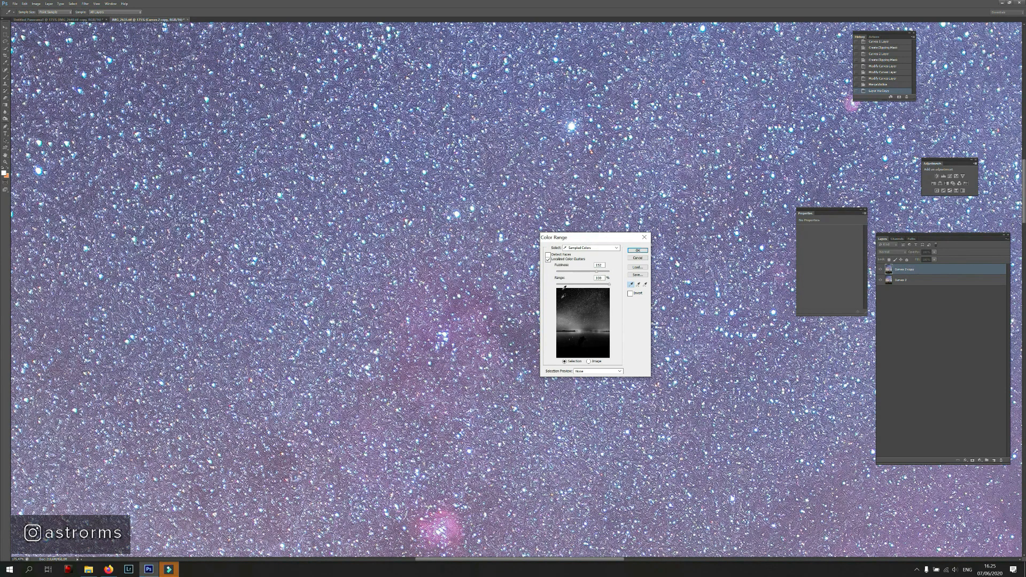
click(634, 252)
key(z)
click(483, 302)
drag(485, 302, 510, 302)
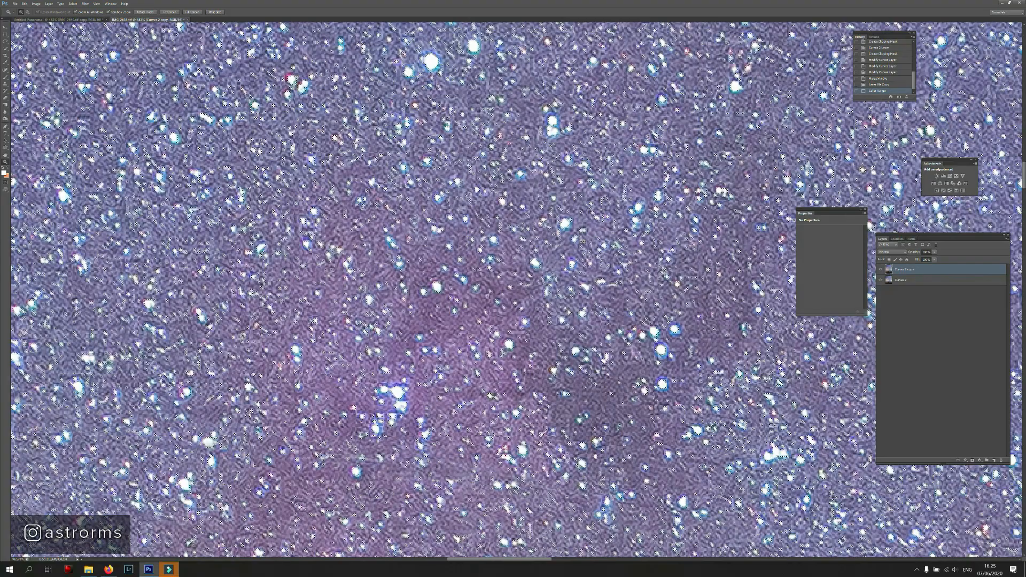
- Feather the star selection slightly and expand it to cover the stars' edges
scroll(513, 289, down, 2)
click(73, 4)
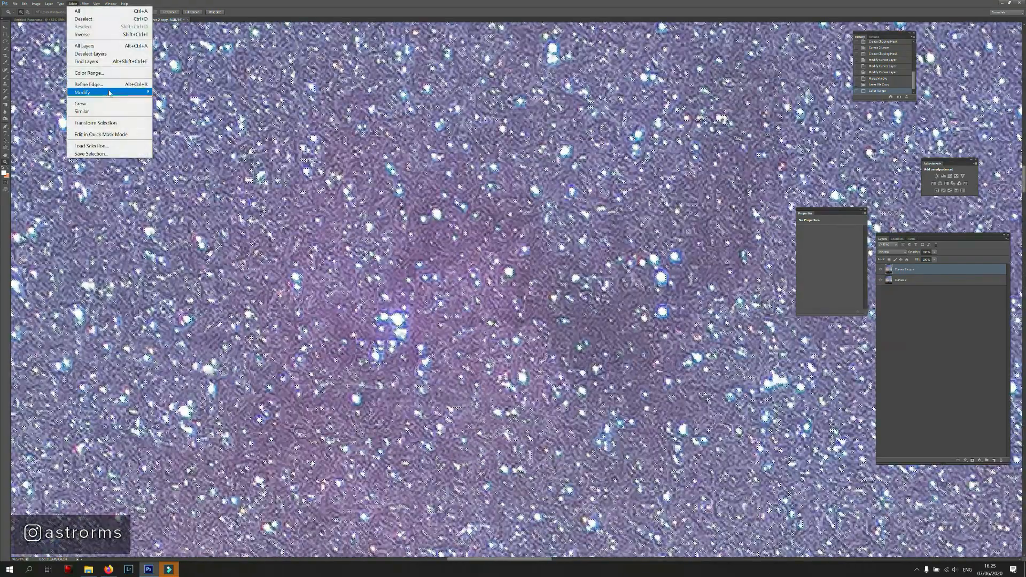
mouse_move(139, 93)
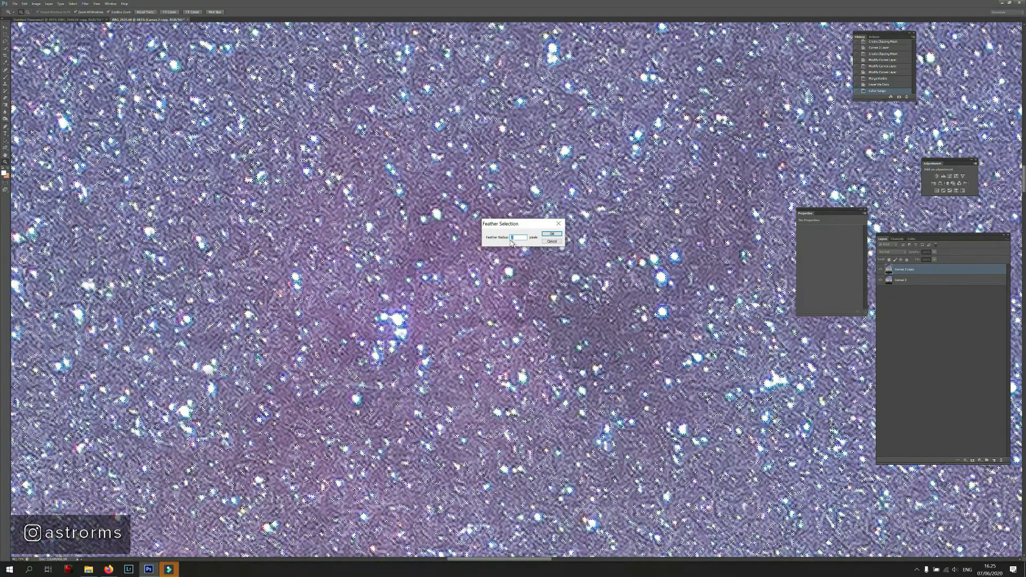
click(551, 233)
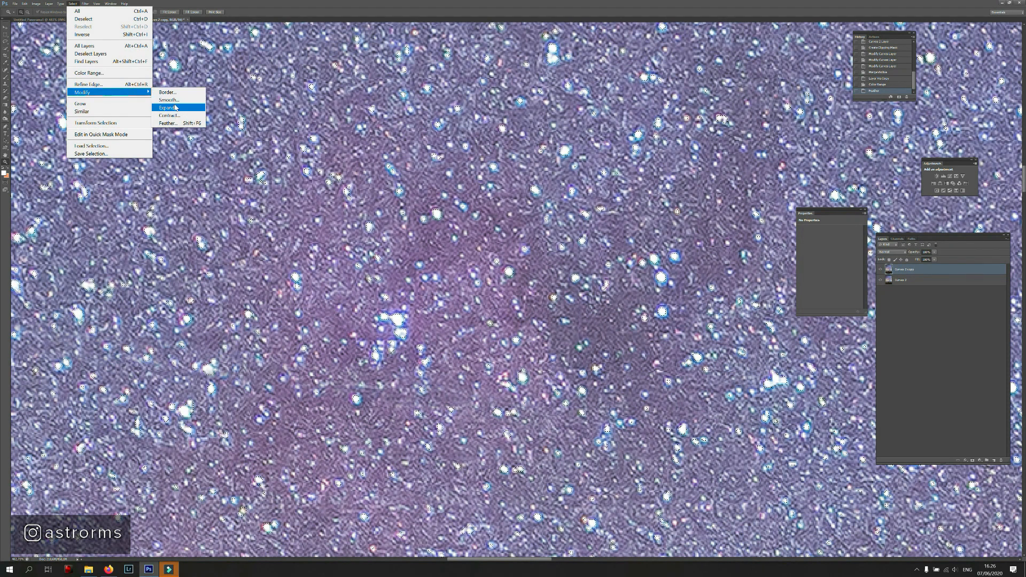
click(175, 107)
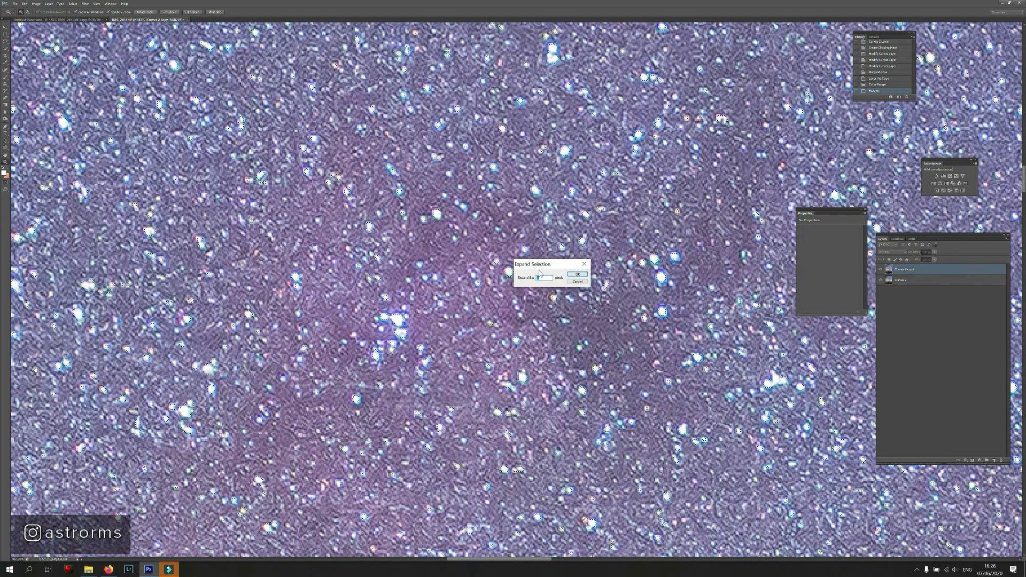
click(578, 275)
drag(556, 277, 541, 273)
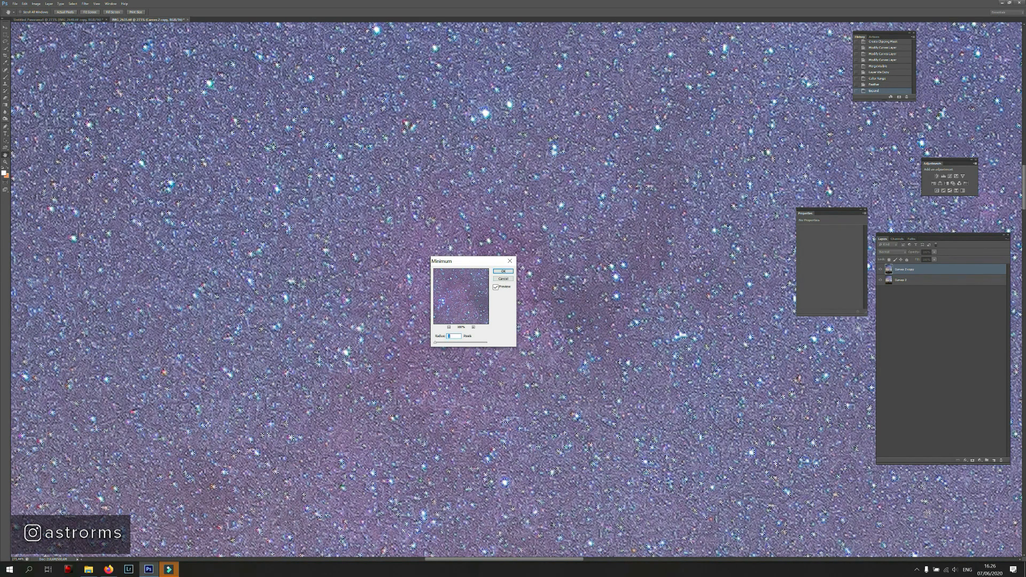
- Shrink the selected stars with the Minimum filter at a 1-pixel radius, deselect, and fit the whole image in view
click(504, 272)
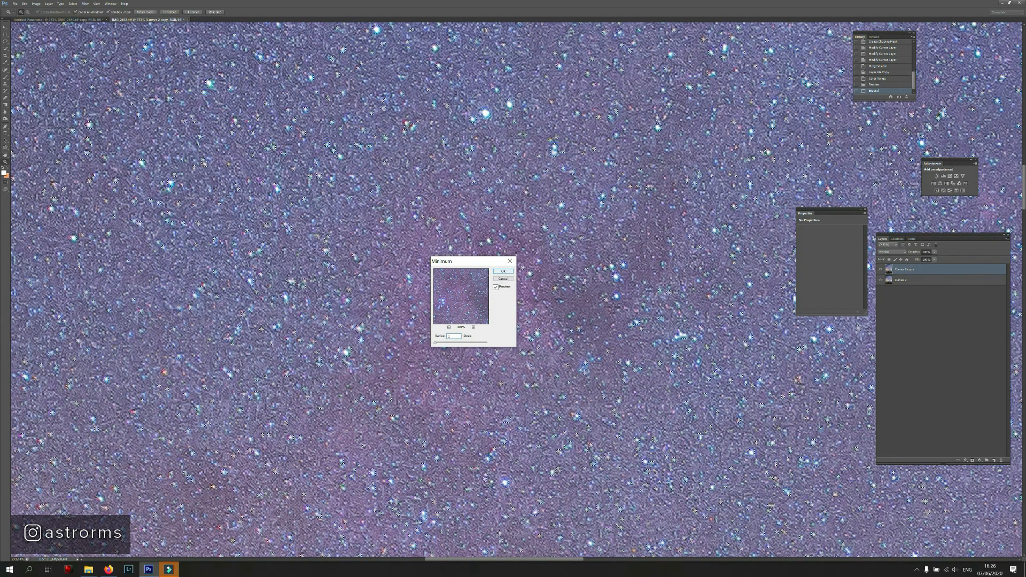
click(508, 275)
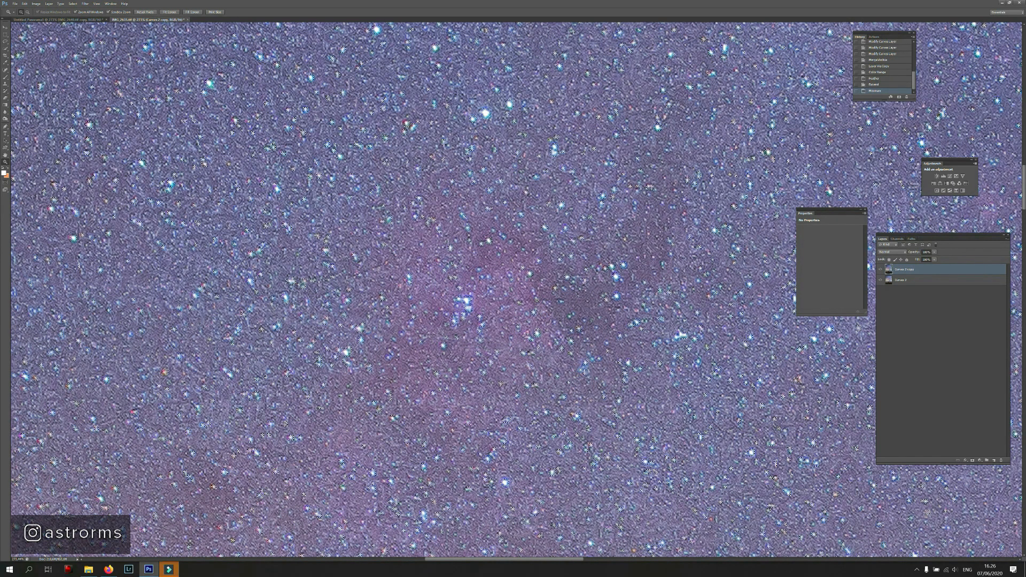
key(ctrl+d)
right_click(500, 260)
click(507, 266)
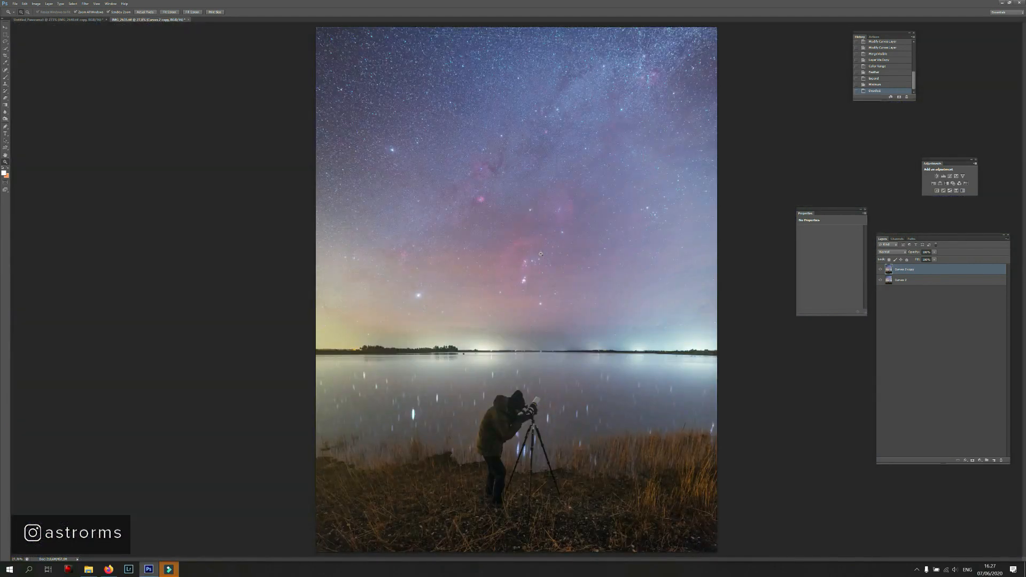
- Compare the sky with the star-reduced layer hidden and shown, and examine the area above the horizon up close
click(880, 270)
click(881, 270)
click(881, 270)
drag(534, 254, 588, 253)
drag(471, 367, 580, 227)
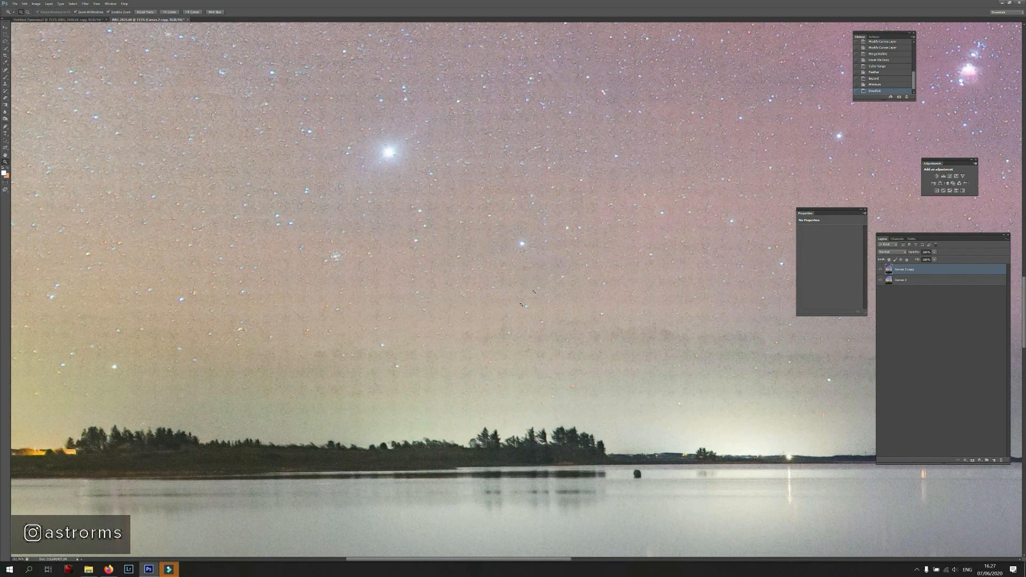
drag(576, 327, 476, 315)
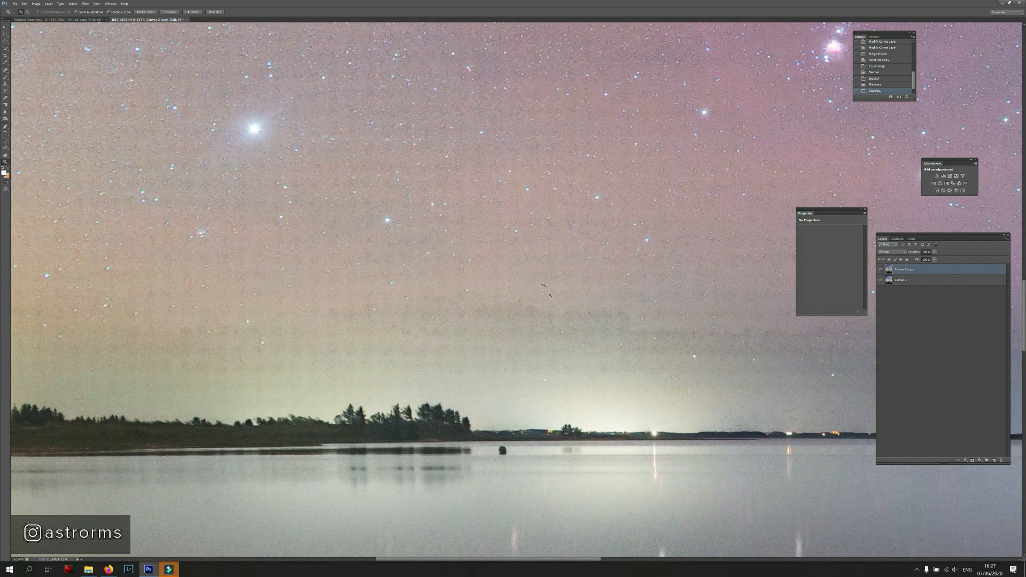
drag(538, 341, 498, 316)
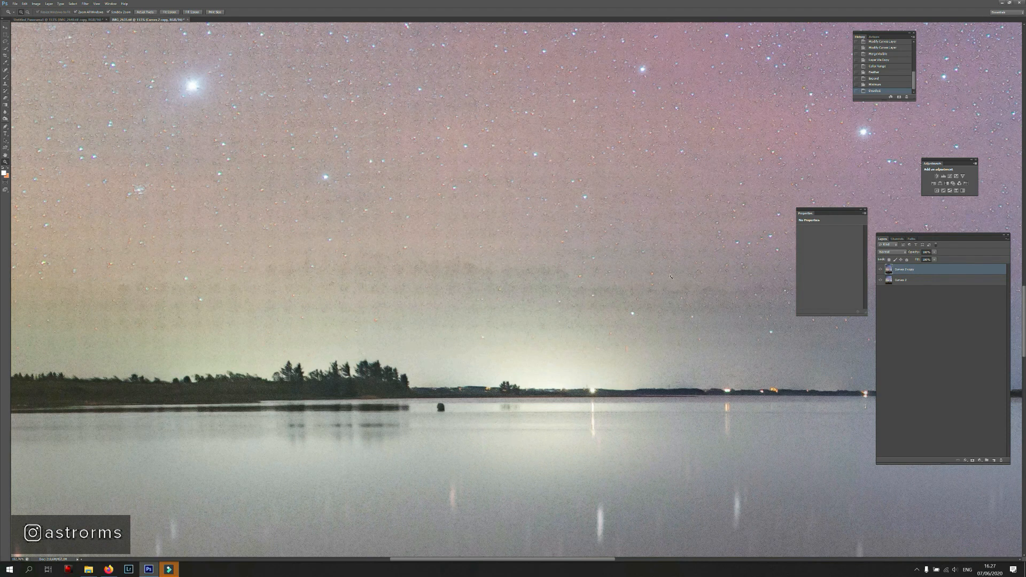
- Revert to the state just after the layer was duplicated and reselect the stars with Color Range at a lower fuzziness
click(882, 60)
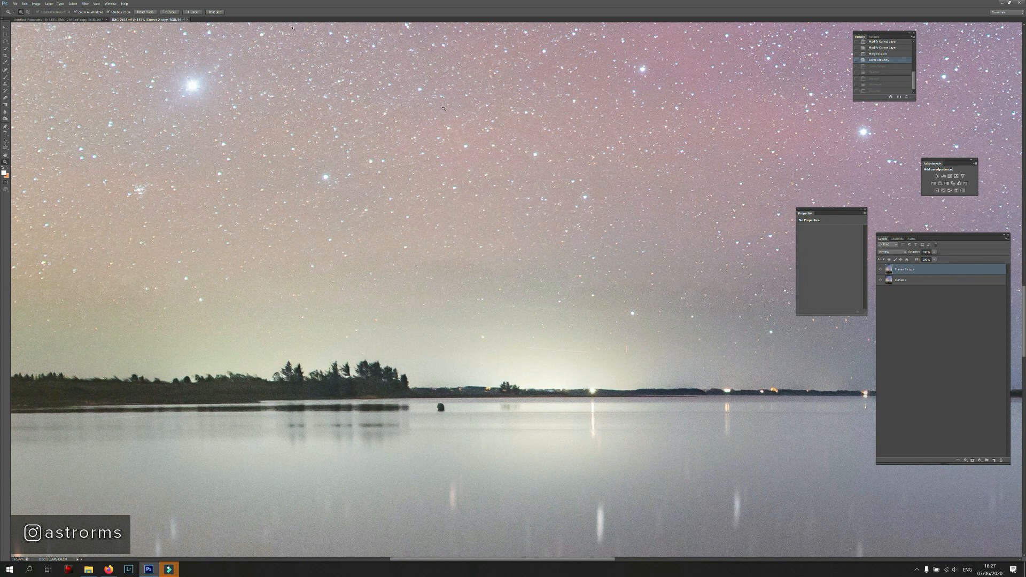
click(72, 4)
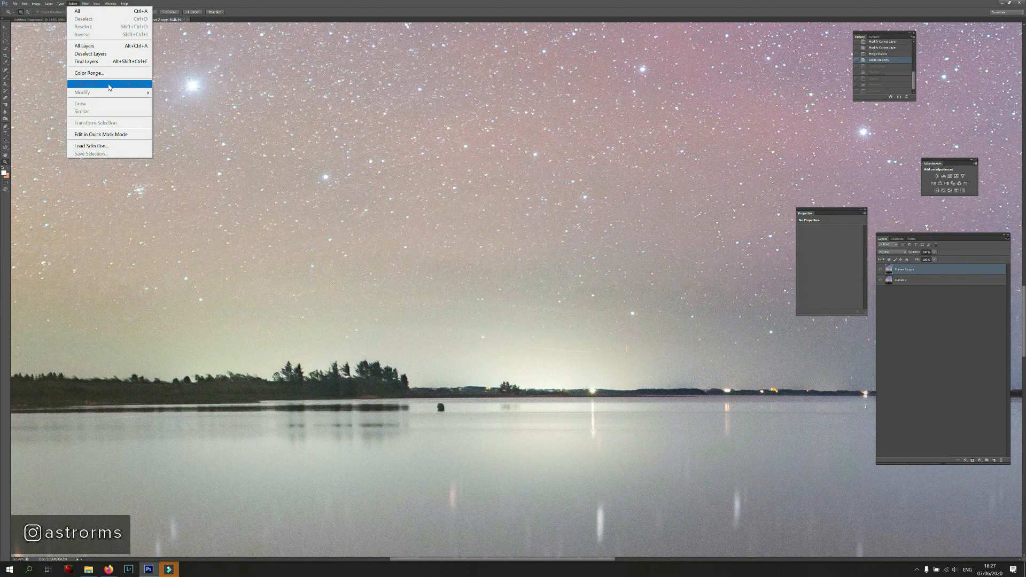
click(88, 73)
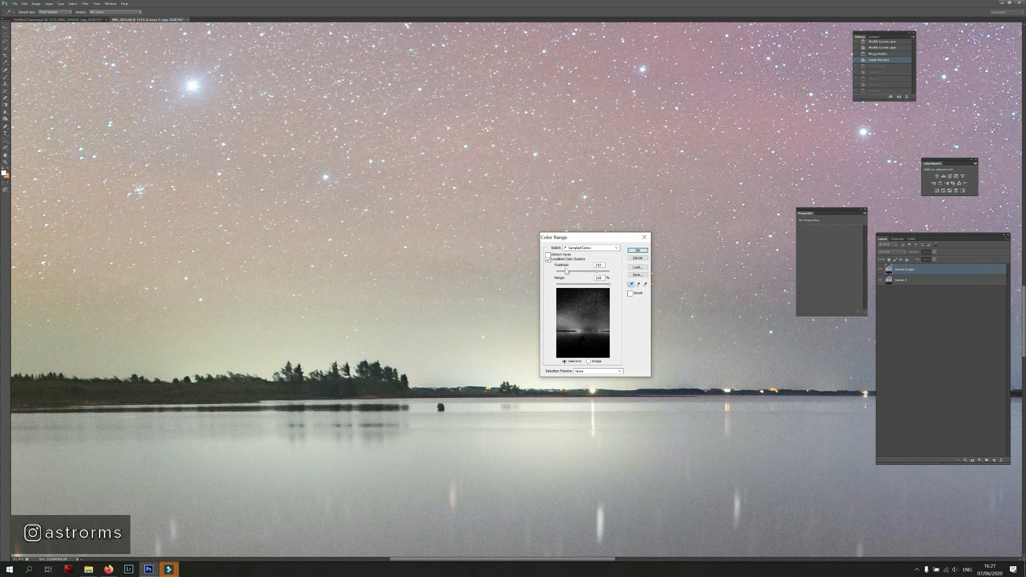
drag(594, 273, 586, 276)
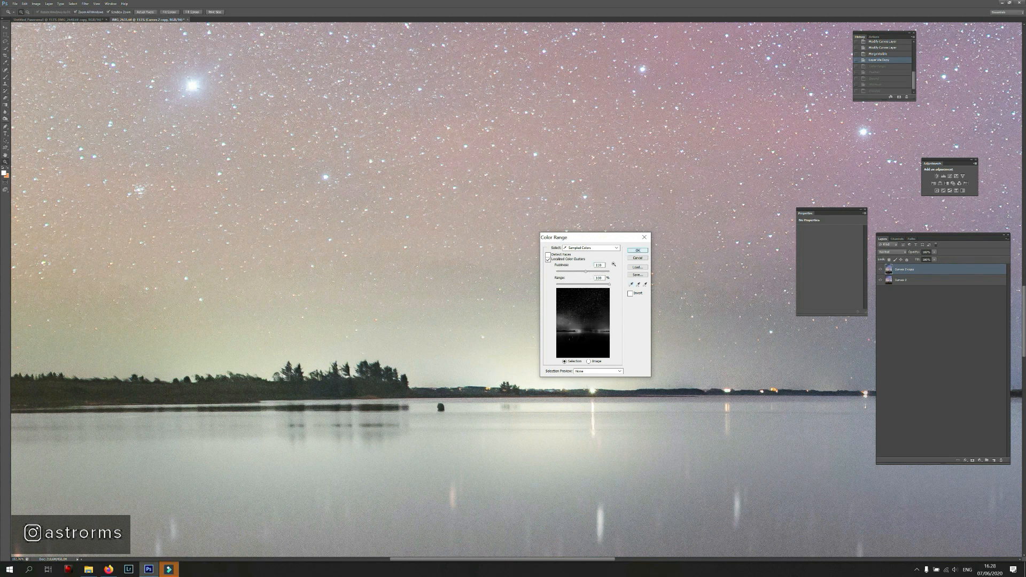
key(Return)
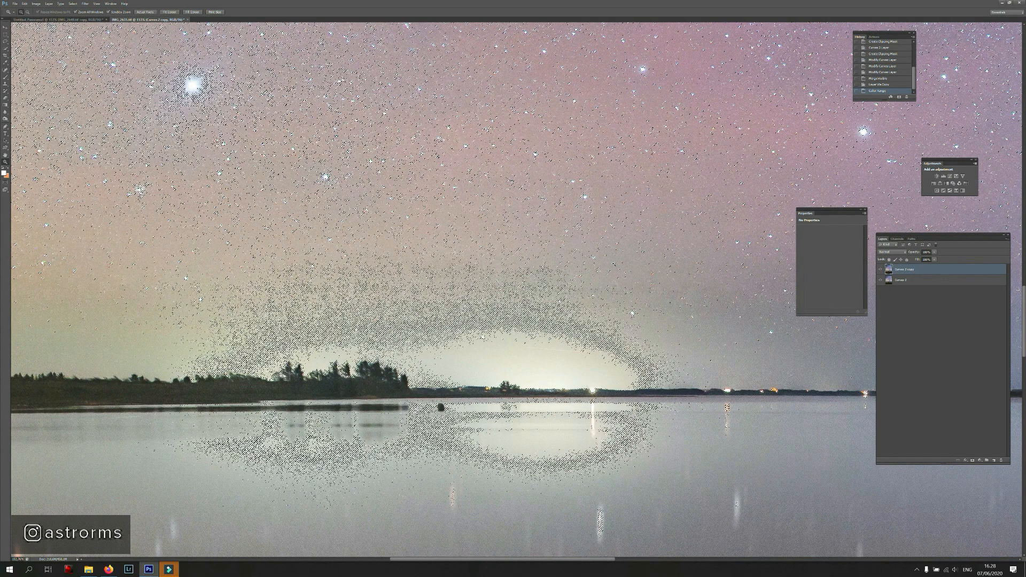
- Apply the Minimum filter with a 1-pixel radius to the unexpanded star selection, and deselect
click(85, 5)
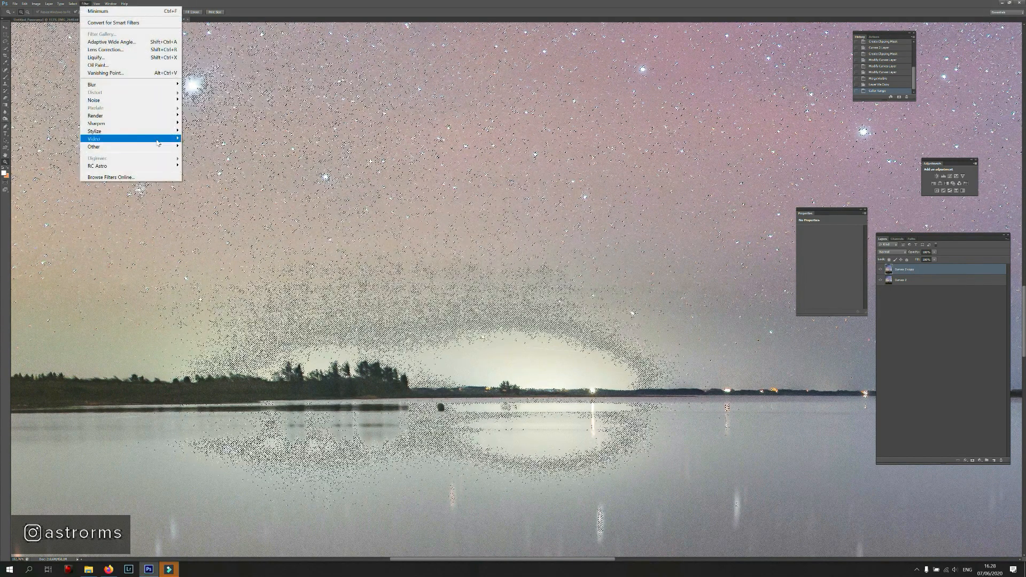
mouse_move(171, 147)
click(195, 170)
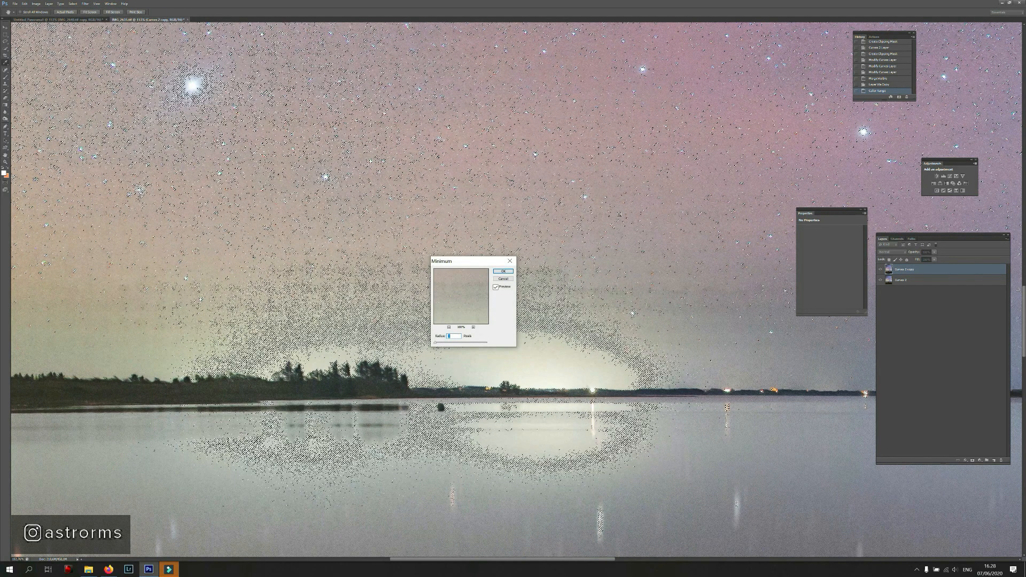
key(Return)
key(ctrl+d)
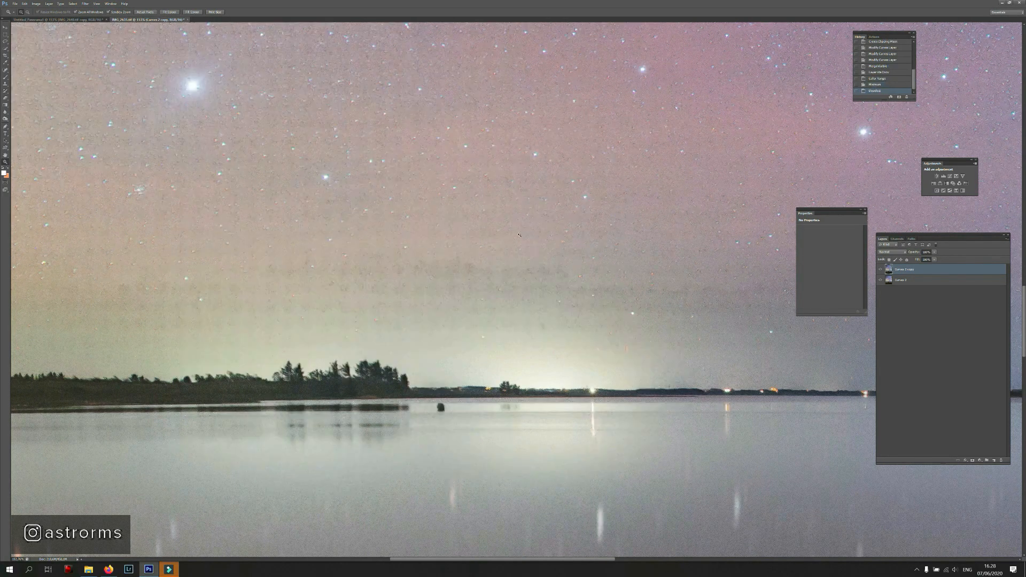
- Reduce the star-reduced layer's opacity to soften the effect, checking the sky around Orion and the horizon
key(ctrl+0)
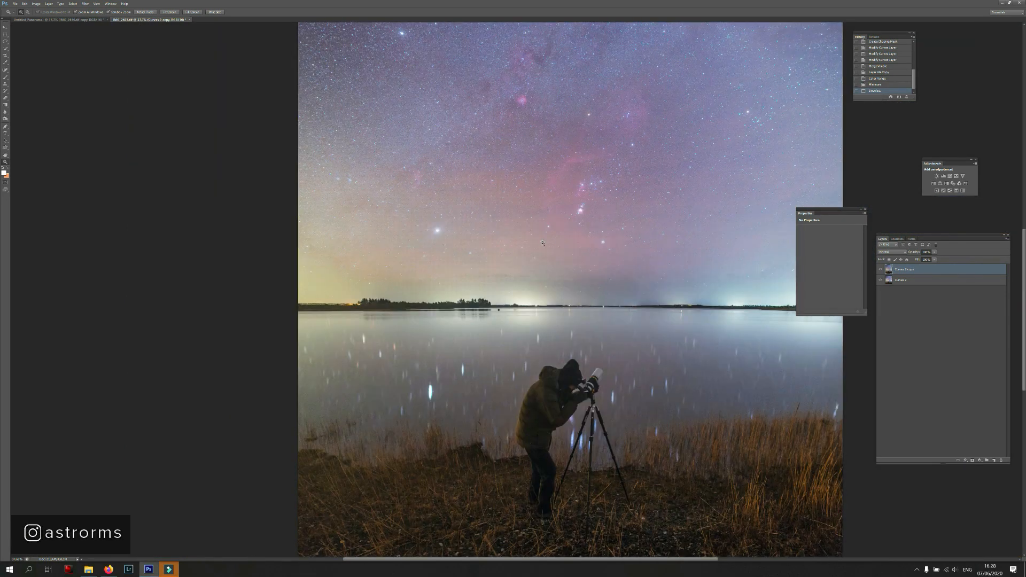
drag(533, 281, 730, 203)
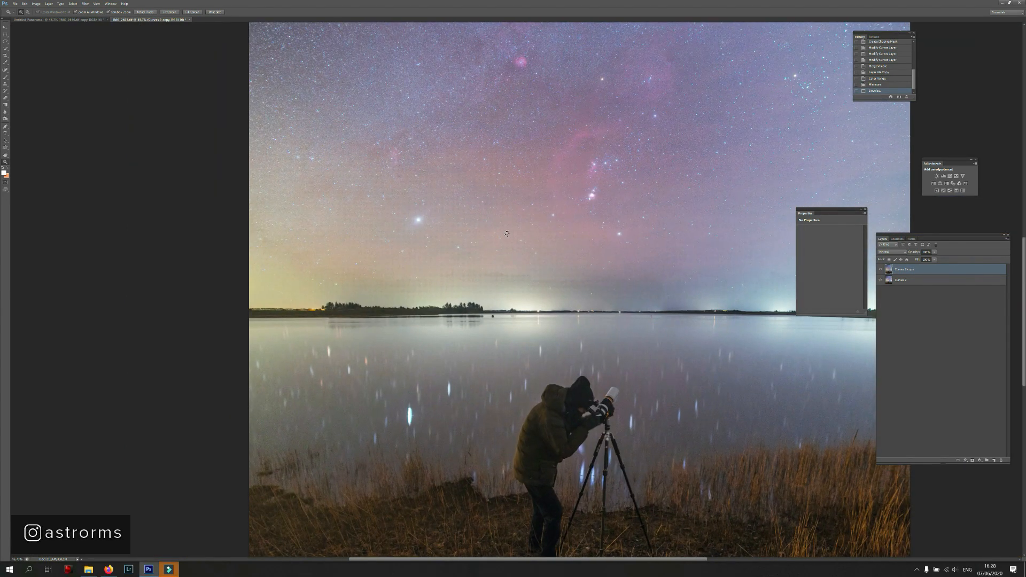
drag(506, 233, 604, 234)
click(934, 252)
mouse_move(934, 258)
mouse_down()
mouse_move(914, 258)
mouse_move(923, 256)
mouse_up()
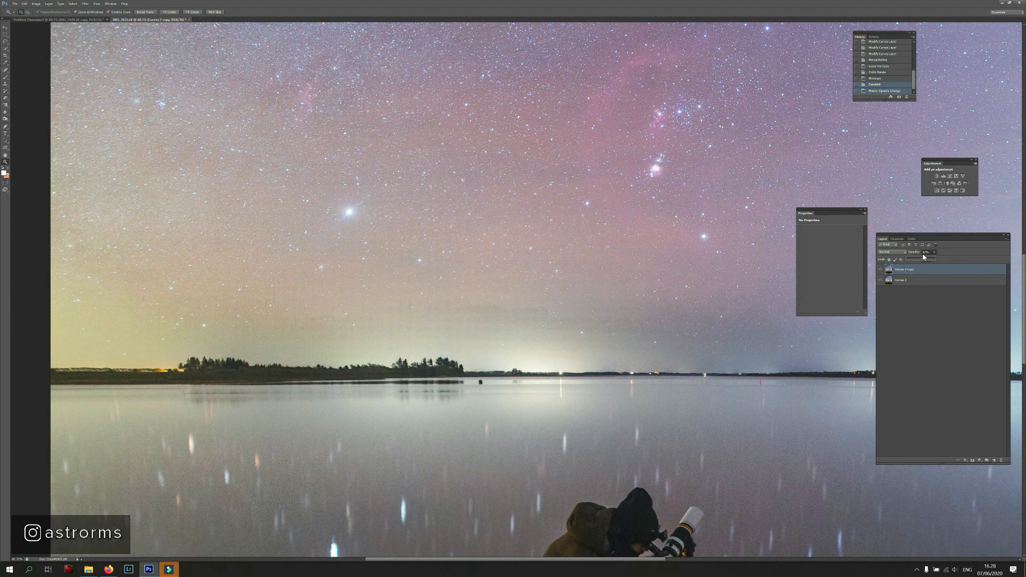
drag(597, 206, 550, 206)
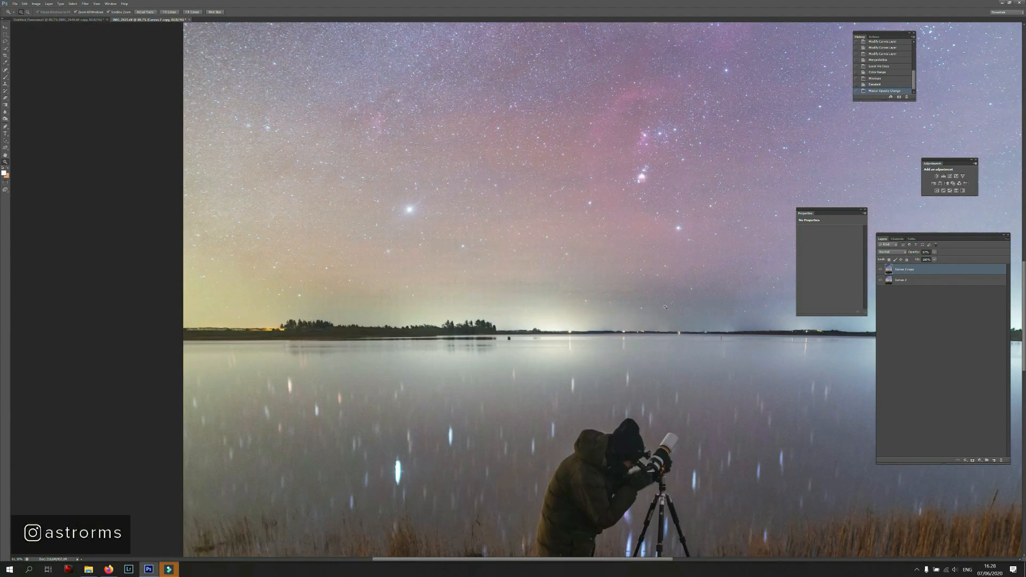
- Add a mask to the star-reduced layer, paint out the horizon and foreground with a large black brush, and compare before and after
click(973, 461)
drag(561, 343, 502, 343)
key(b)
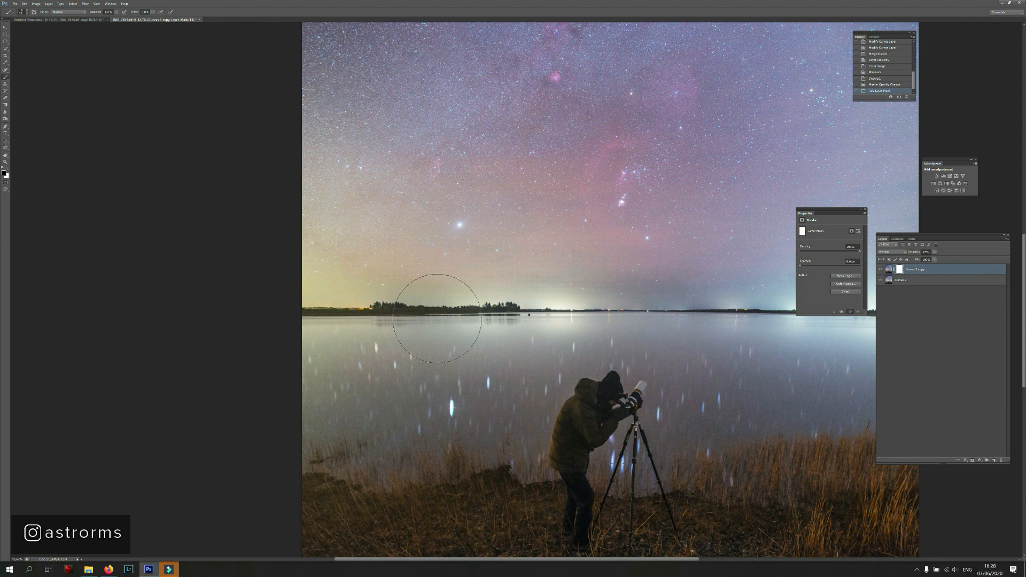
key(bracketright)
key(bracketright)
mouse_move(446, 315)
mouse_down()
mouse_move(320, 325)
mouse_move(451, 310)
mouse_move(609, 326)
mouse_move(709, 320)
mouse_move(569, 320)
mouse_move(418, 378)
mouse_move(593, 459)
mouse_move(585, 255)
mouse_up()
key(z)
key(ctrl+0)
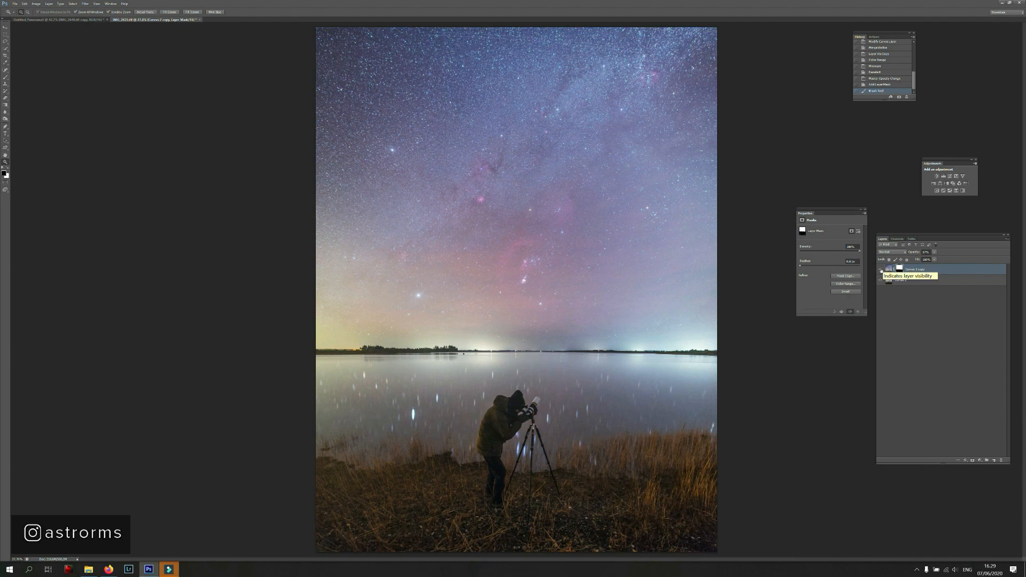
click(880, 270)
click(881, 270)
- Select the stars on the new merged copy with Color Range, keeping the previous sampling settings
drag(427, 136, 372, 248)
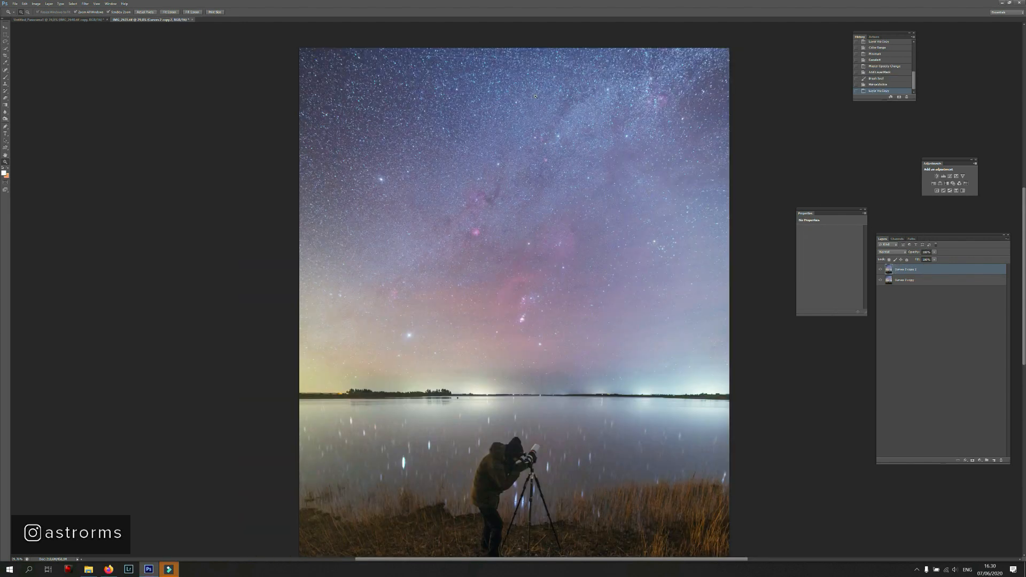
click(76, 3)
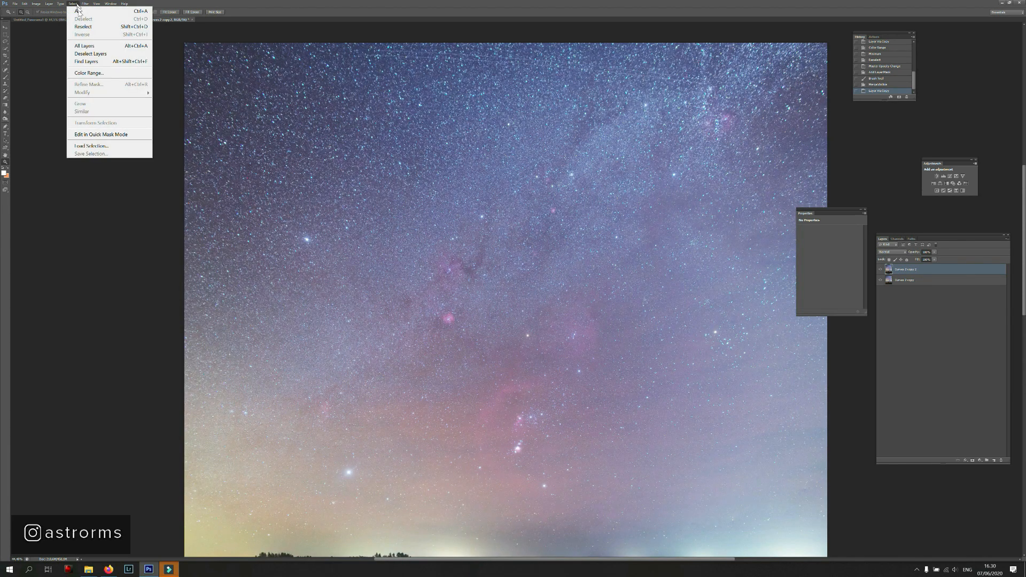
click(89, 73)
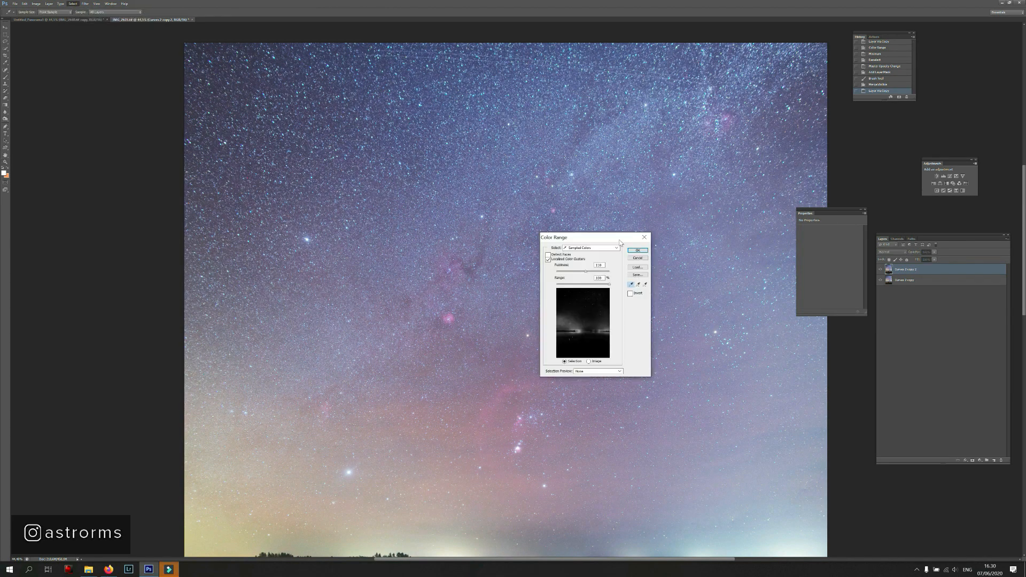
click(635, 250)
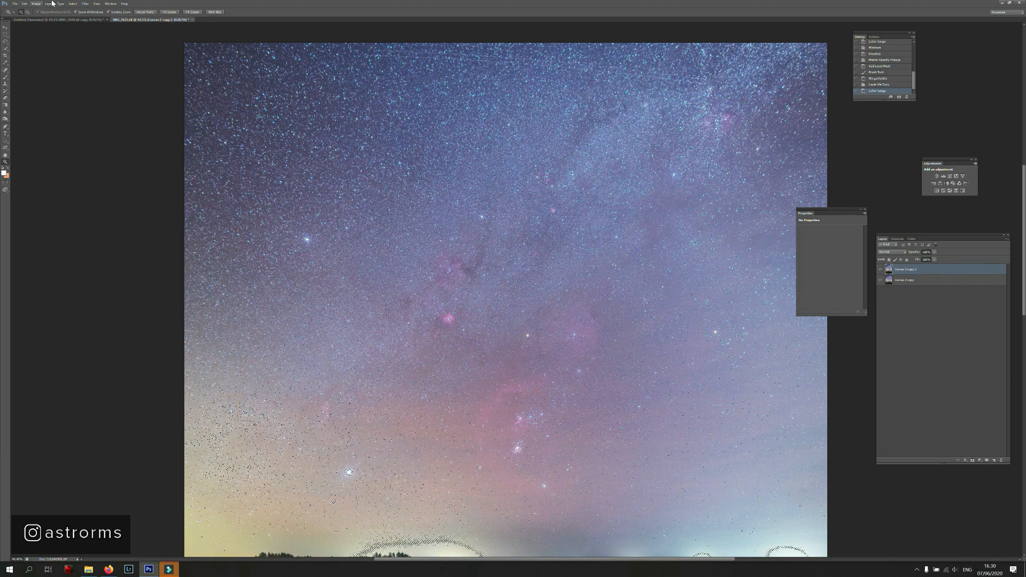
- Run the Minimum filter again on the merged copy's selected stars and deselect
click(84, 4)
mouse_move(104, 139)
click(199, 169)
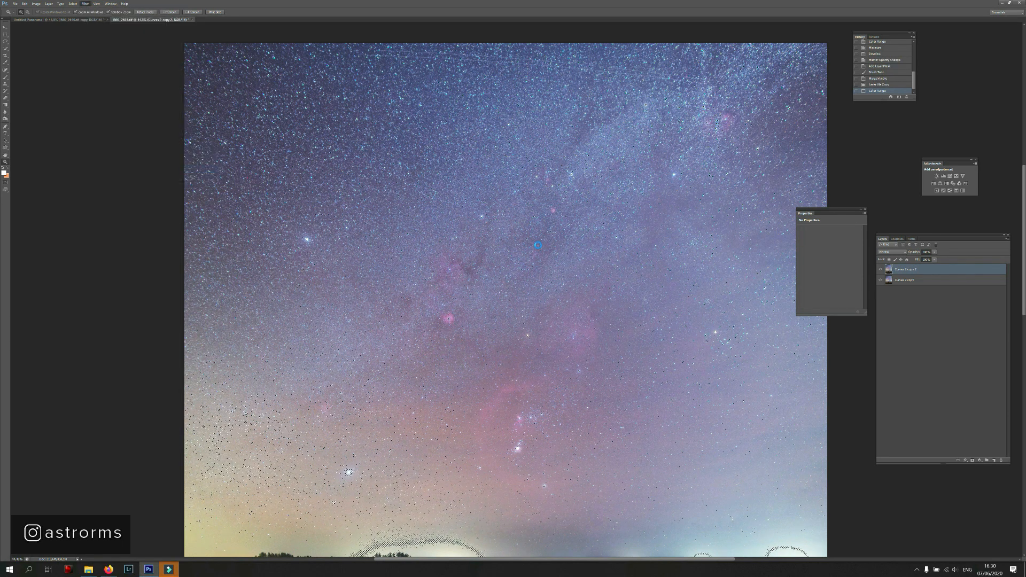
key(Return)
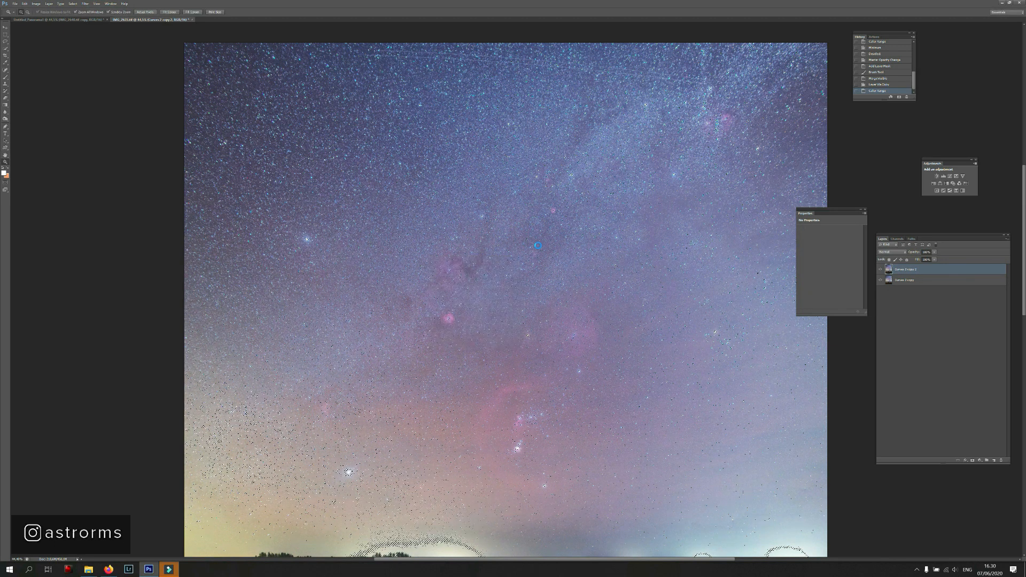
key(ctrl+d)
- Add an inverted black mask to the filtered copy and paint the star reduction into the sky with a larger white brush
click(973, 460)
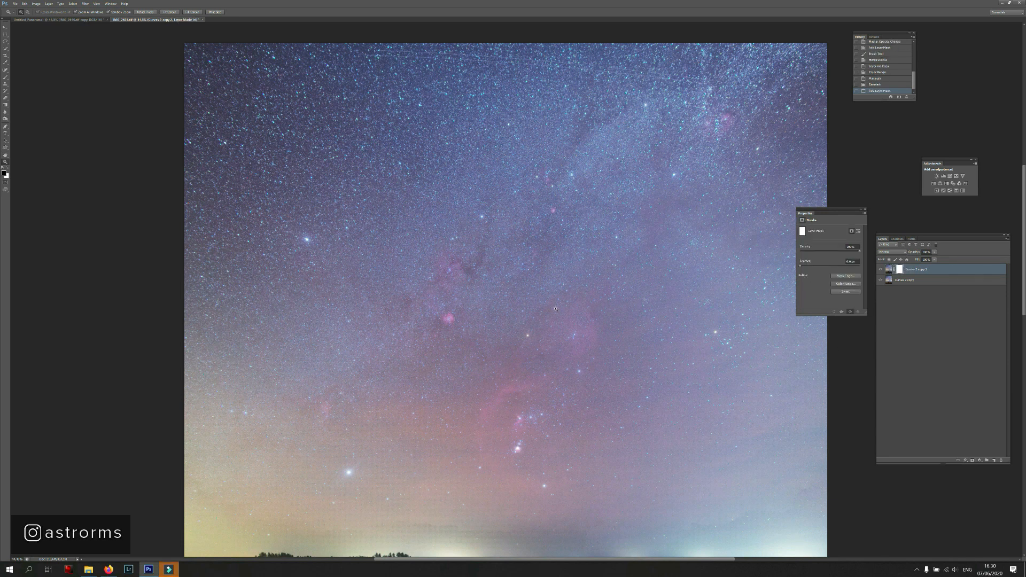
key(ctrl+i)
key(b)
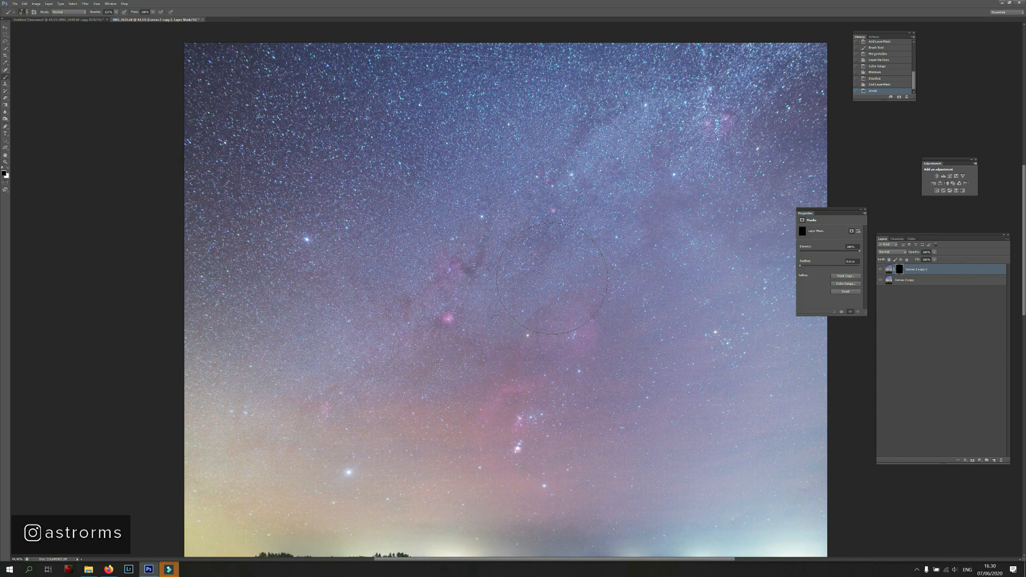
key(bracketright)
key(x)
drag(793, 240, 720, 315)
key(z)
drag(530, 231, 370, 101)
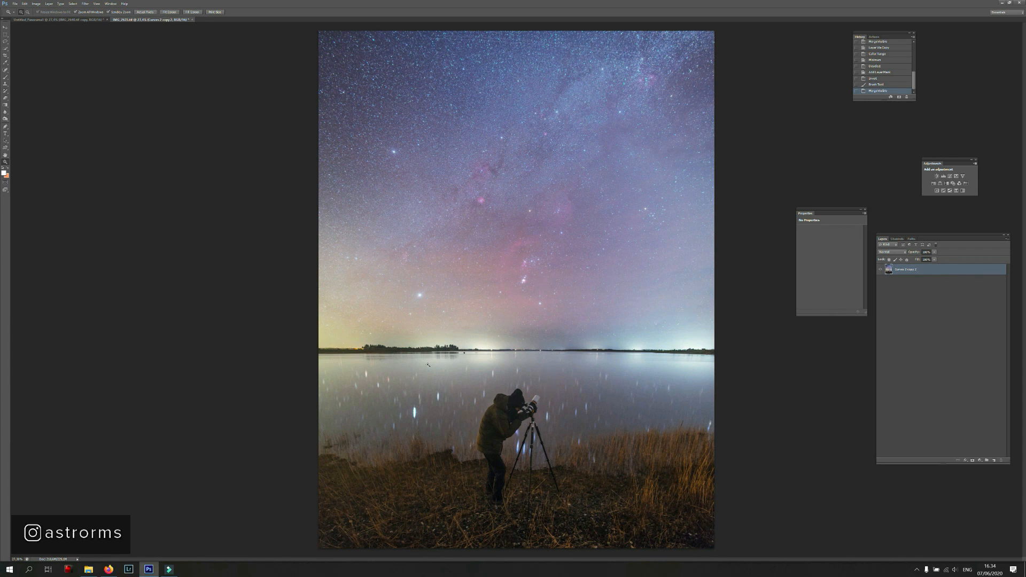
- Examine the merged result up close across the sky and horizon, and as a whole image
drag(614, 416, 704, 447)
drag(601, 207, 575, 366)
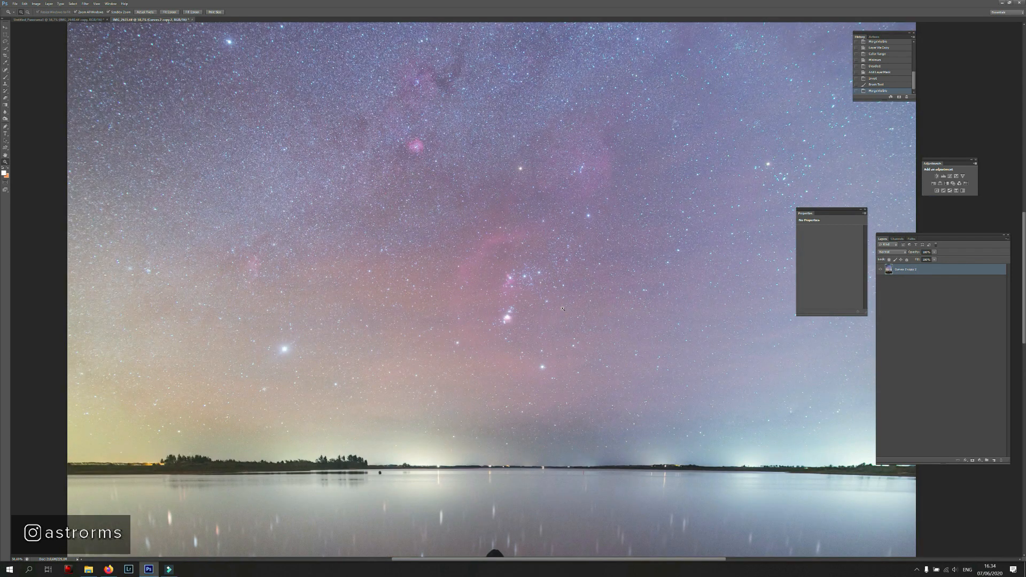
key(ctrl+0)
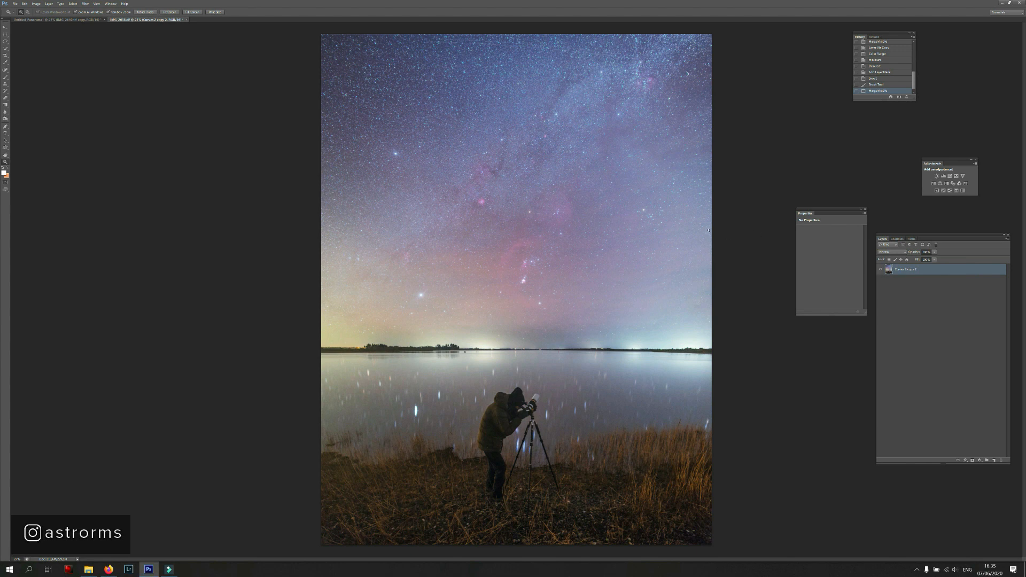
scroll(553, 246, up, 3)
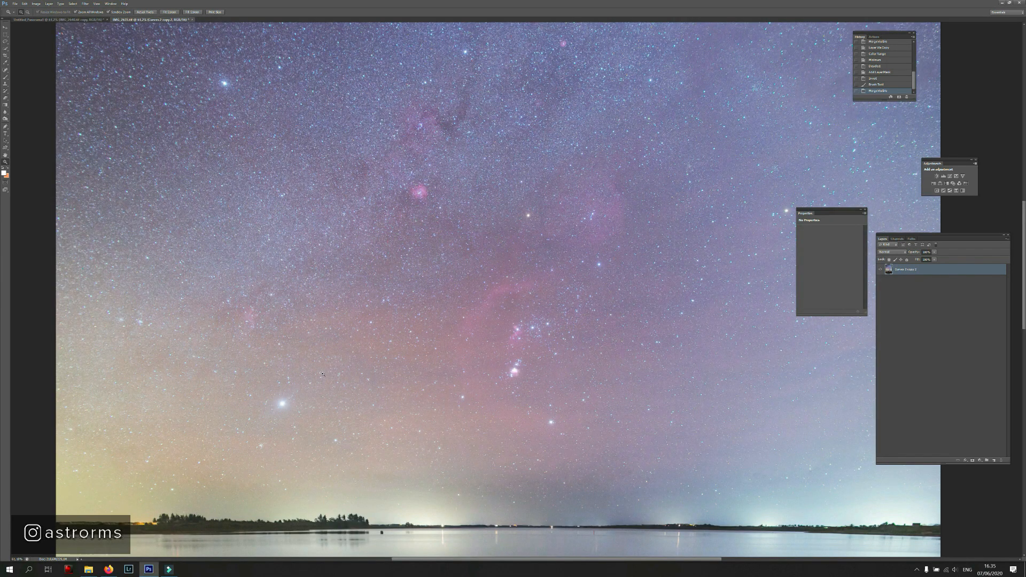
drag(323, 375, 364, 430)
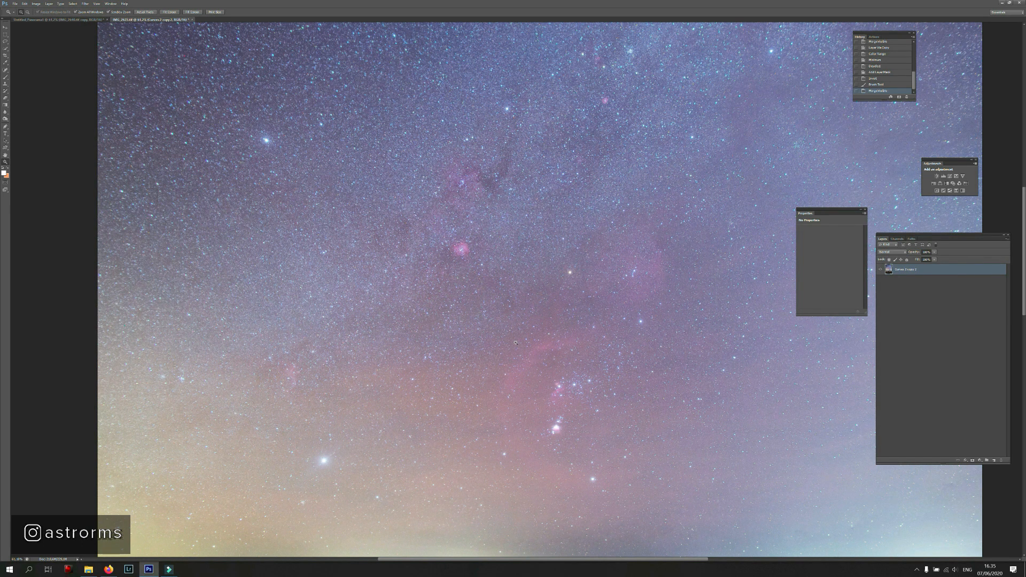
right_click(497, 308)
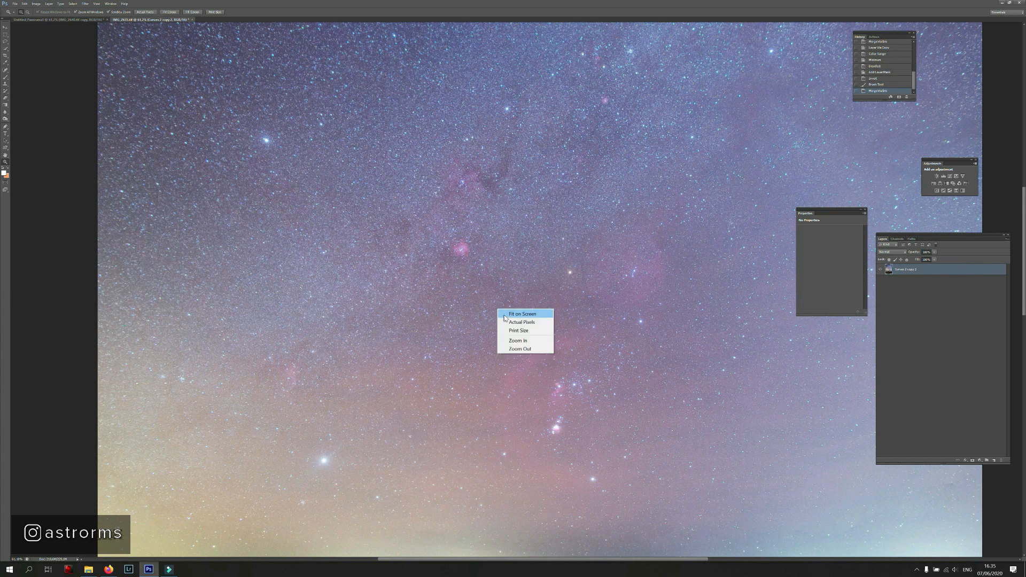
click(525, 314)
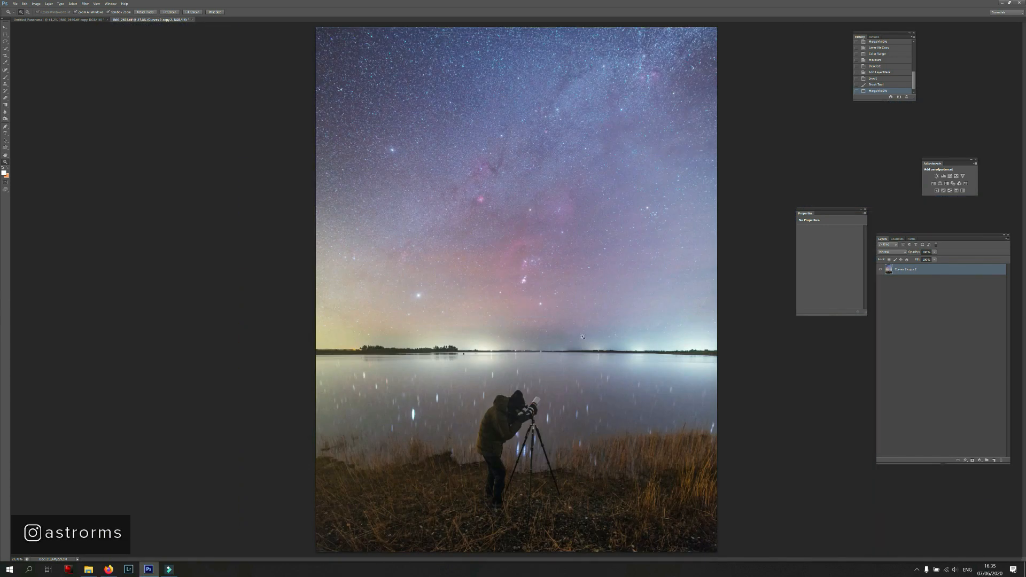